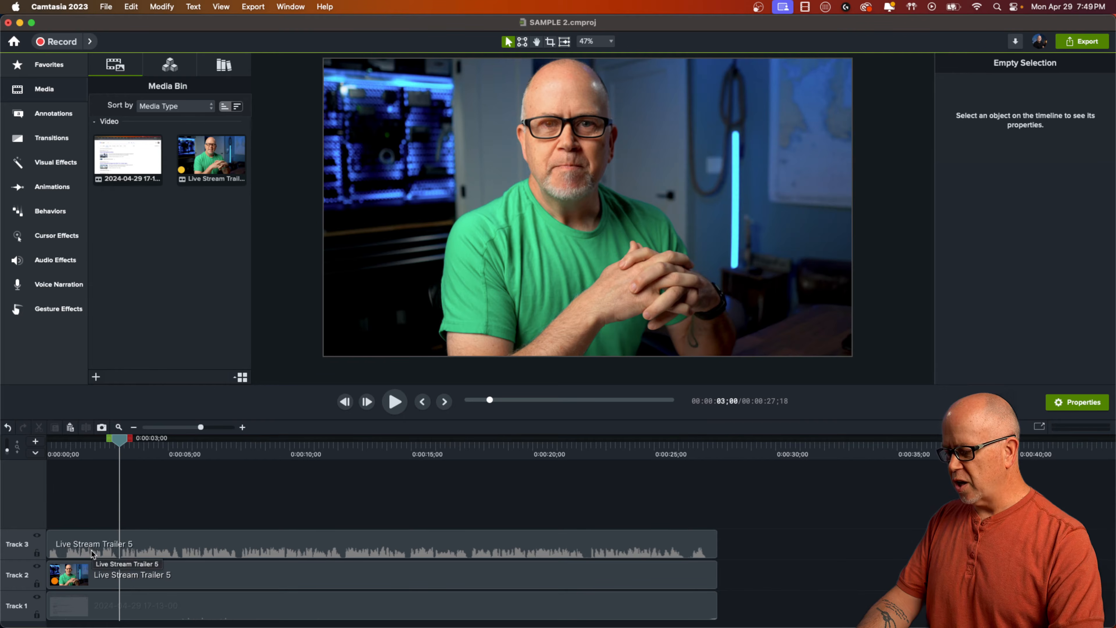
Step: Move the audio-only Live Stream Trailer 5 track below the webcam and screen recording tracks
left_click_drag(18, 562, 13, 618)
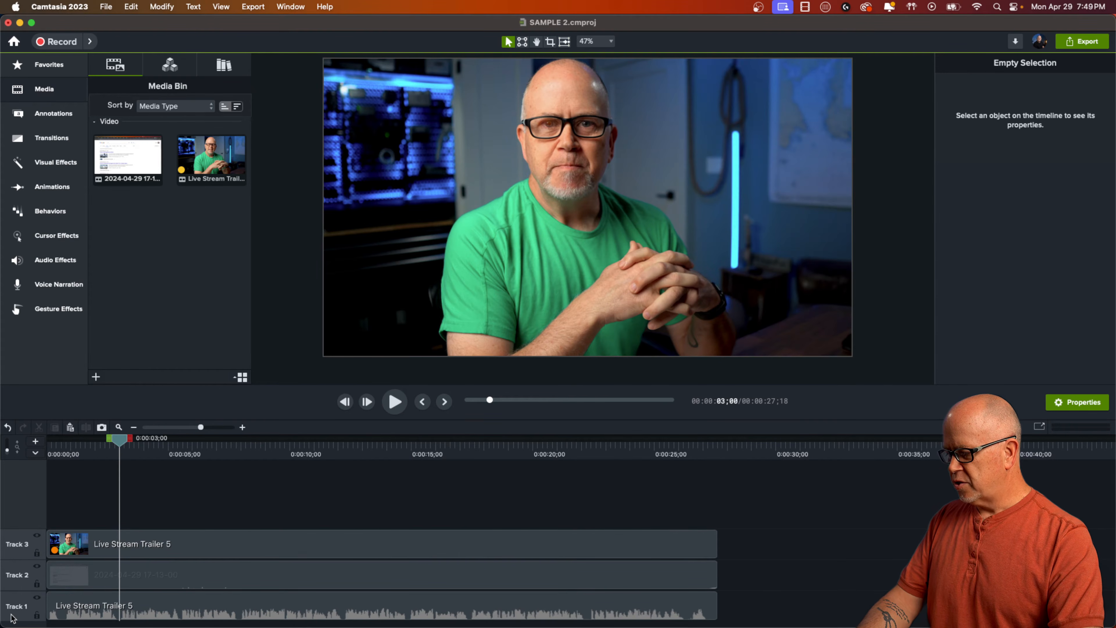
Step: Split the Live Stream Trailer 5 video clip at 0:00:07;29 and move its first part to a new track above
left_click(127, 545)
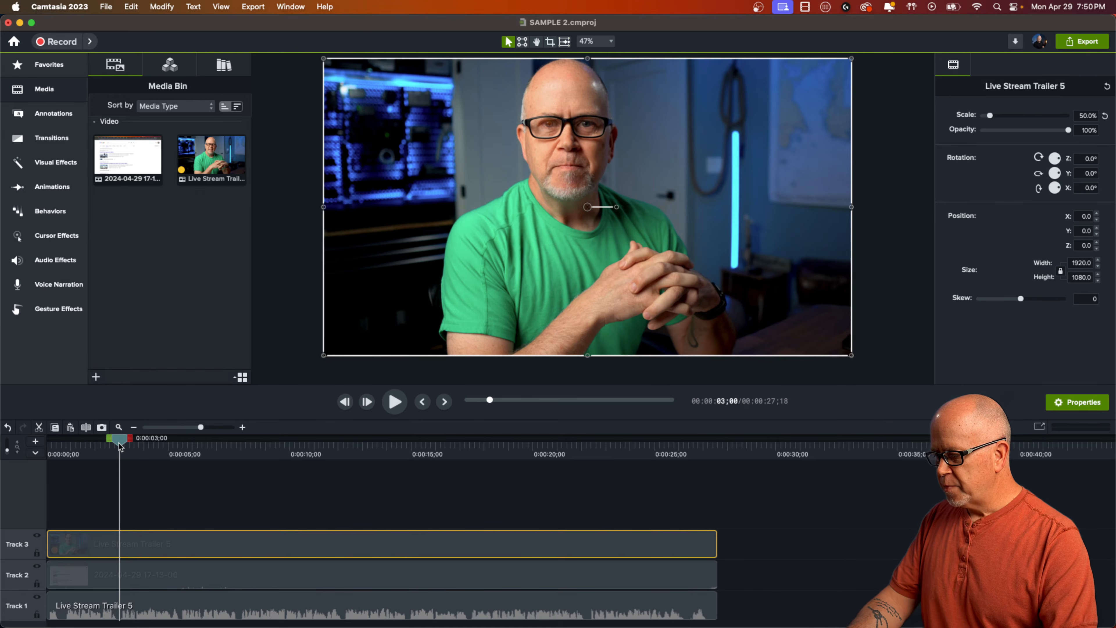
left_click_drag(120, 446, 241, 457)
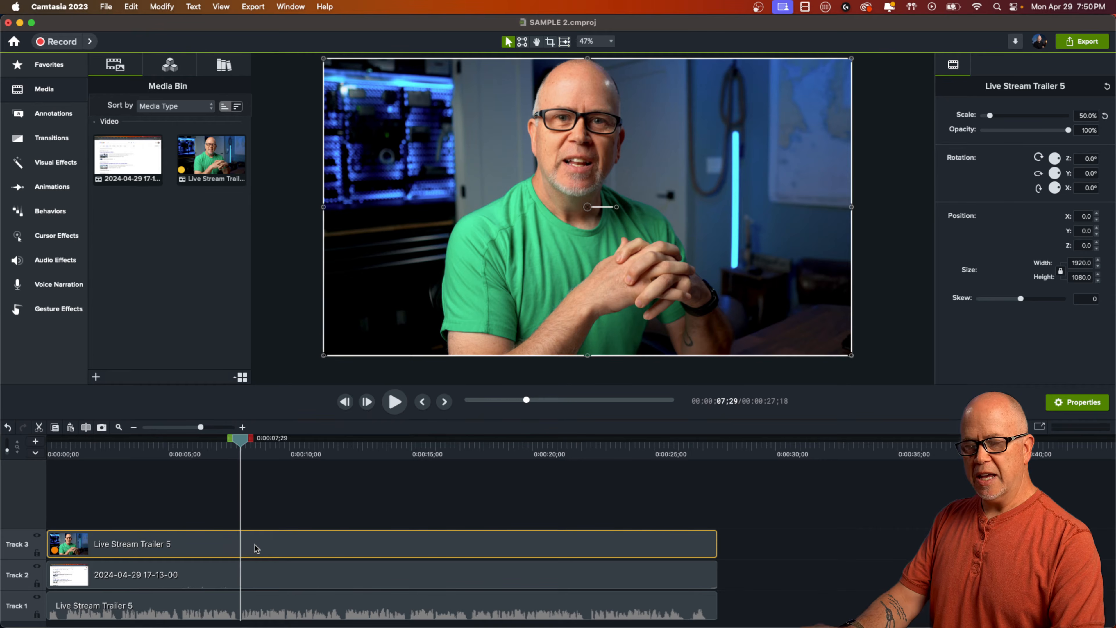
key("s")
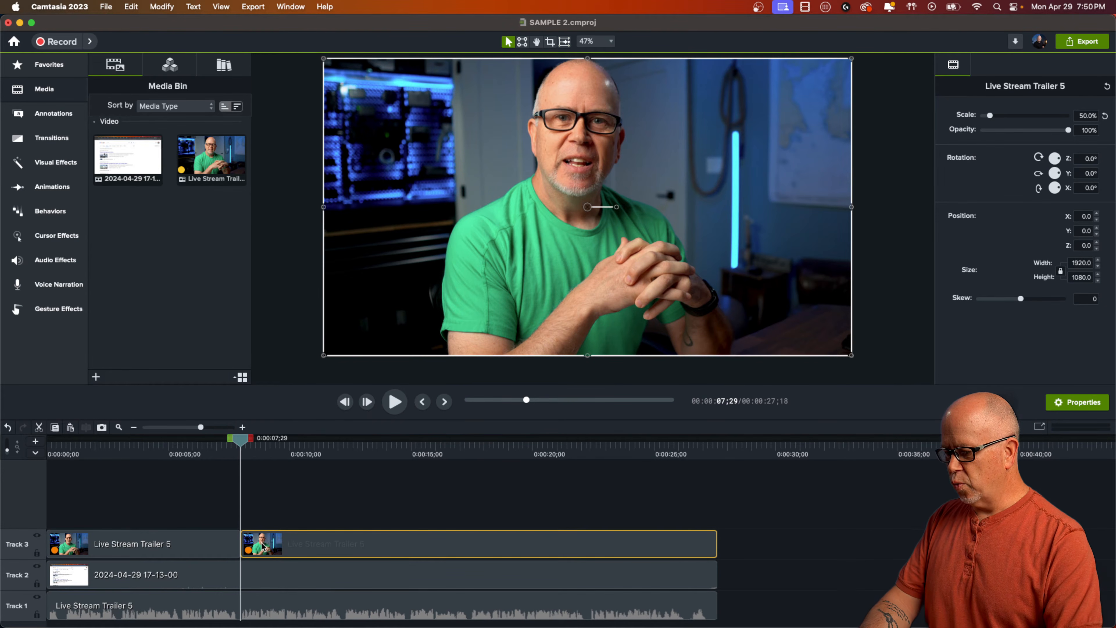
left_click_drag(183, 545, 181, 512)
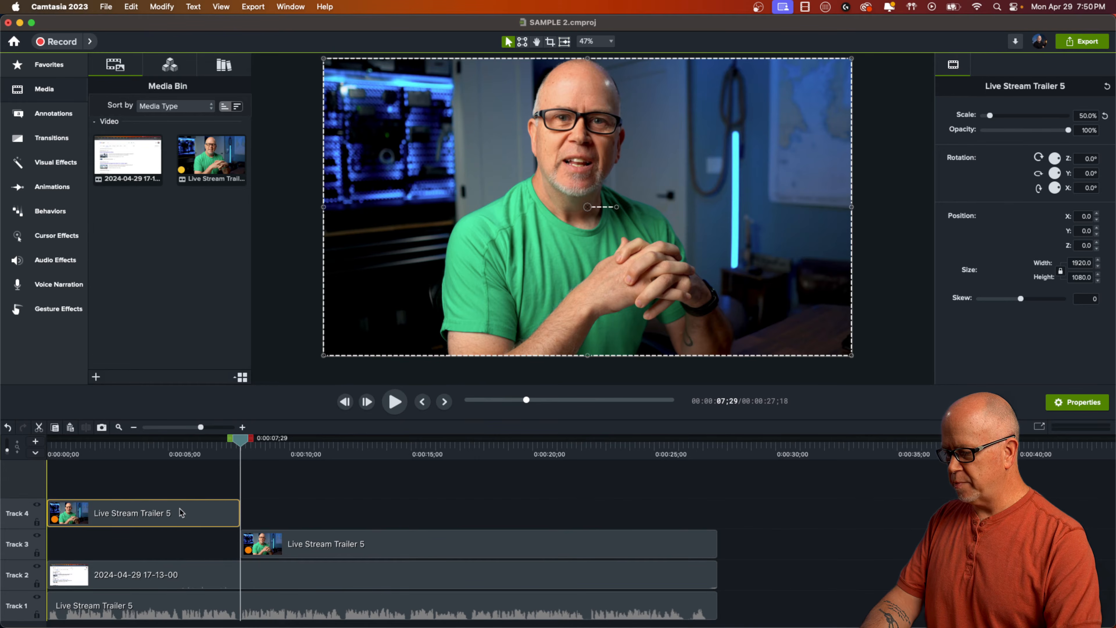
Step: Add a Mask effect to the second part of the webcam clip and fit the enlarged oval around the presenter's head and shoulders
left_click(318, 533)
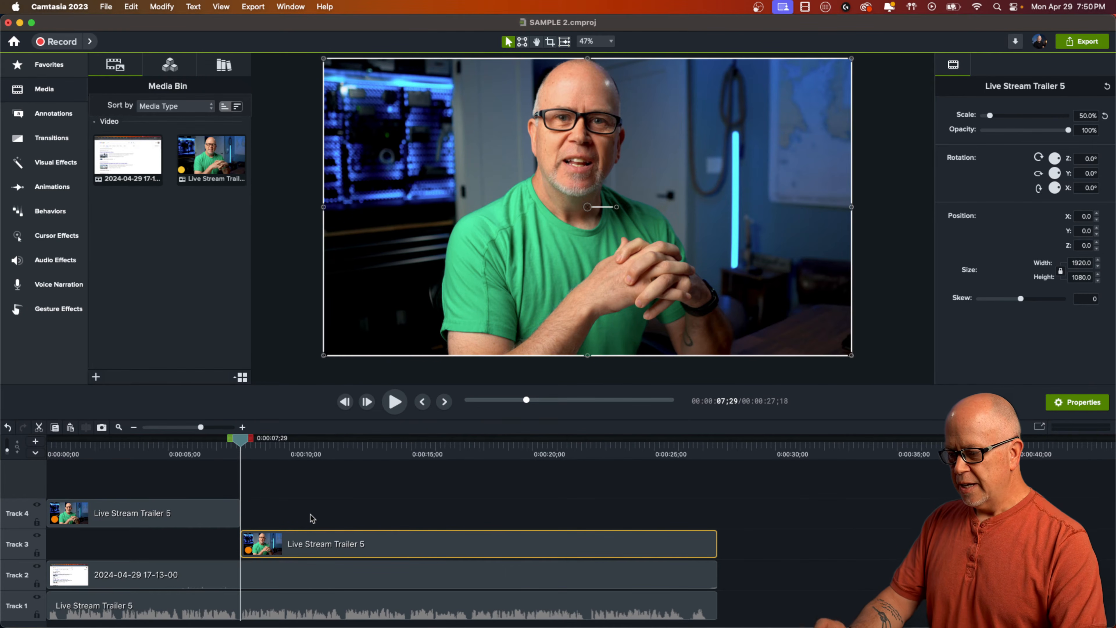
left_click(59, 164)
scroll(140, 239, "down", 5)
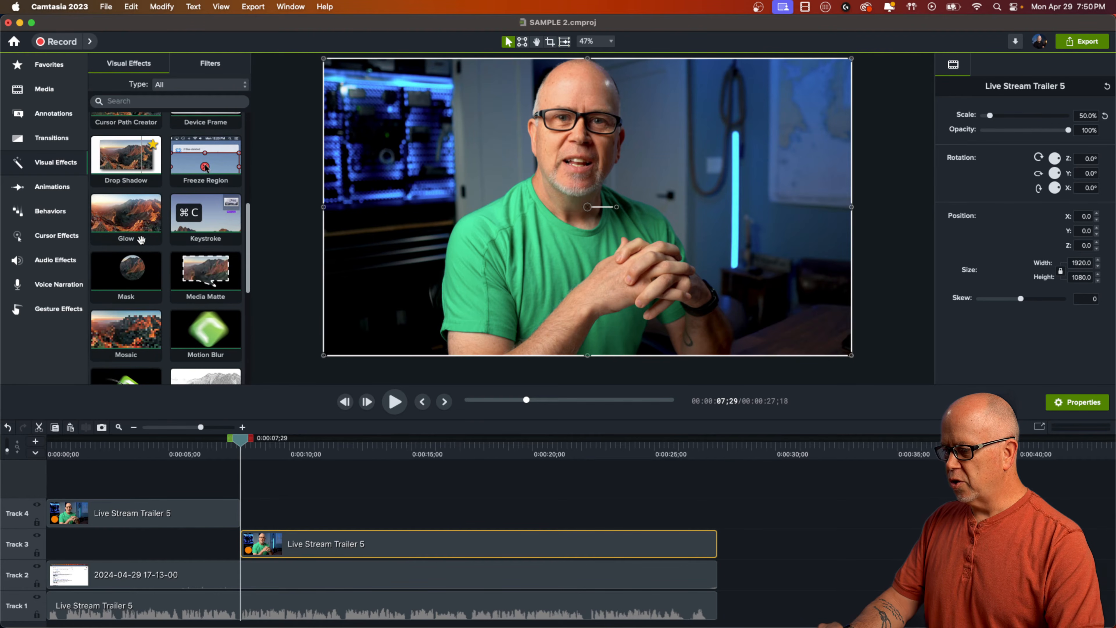
left_click_drag(121, 263, 279, 544)
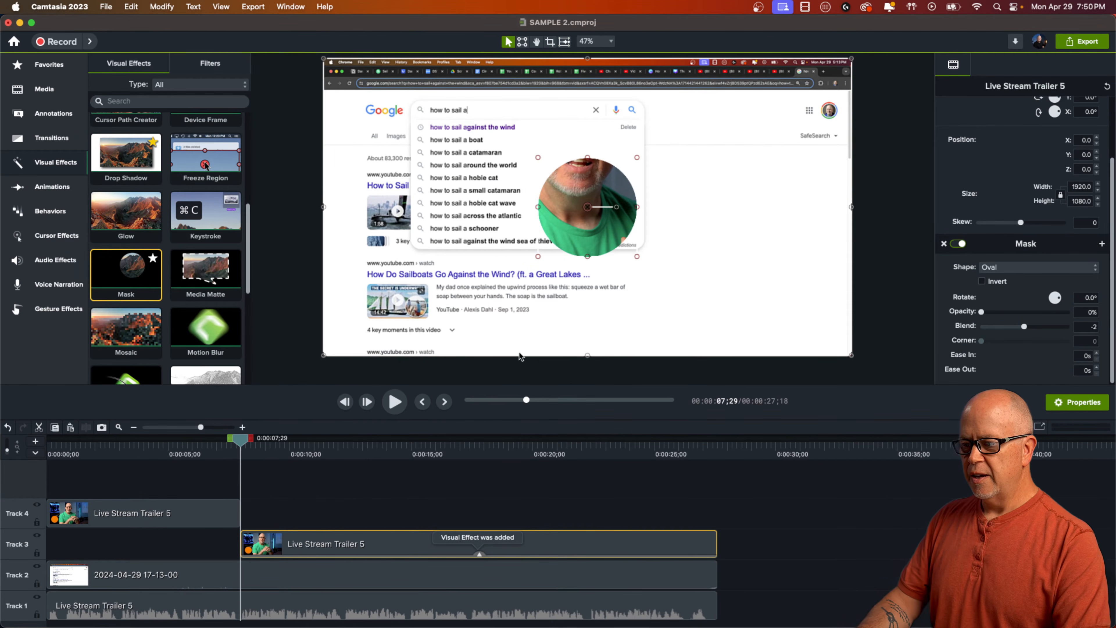
left_click_drag(590, 211, 594, 111)
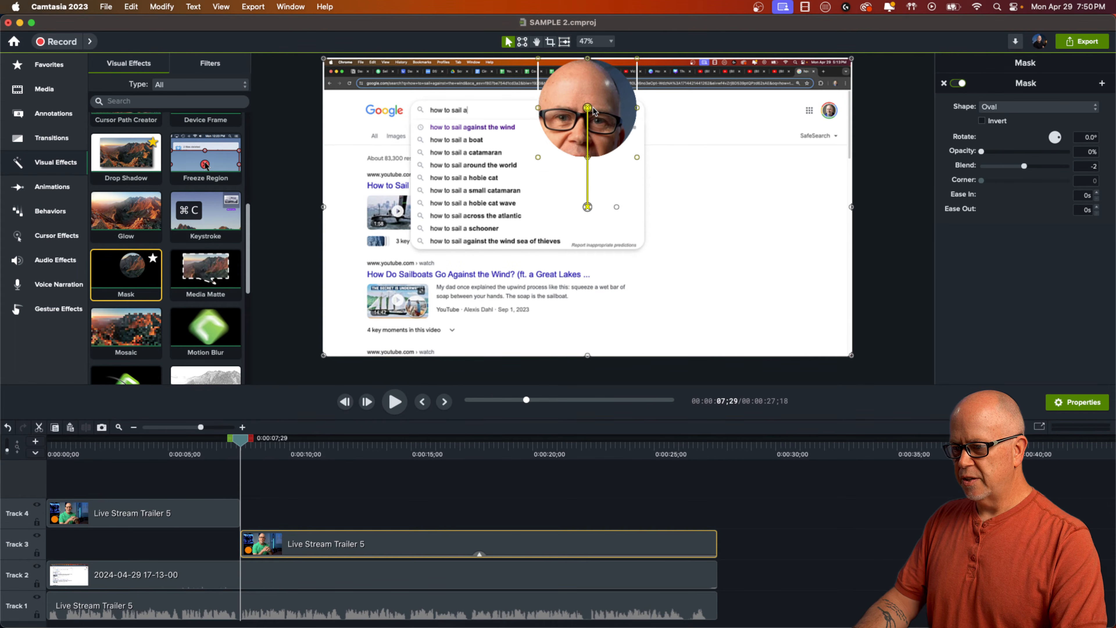
left_click_drag(588, 157, 596, 258)
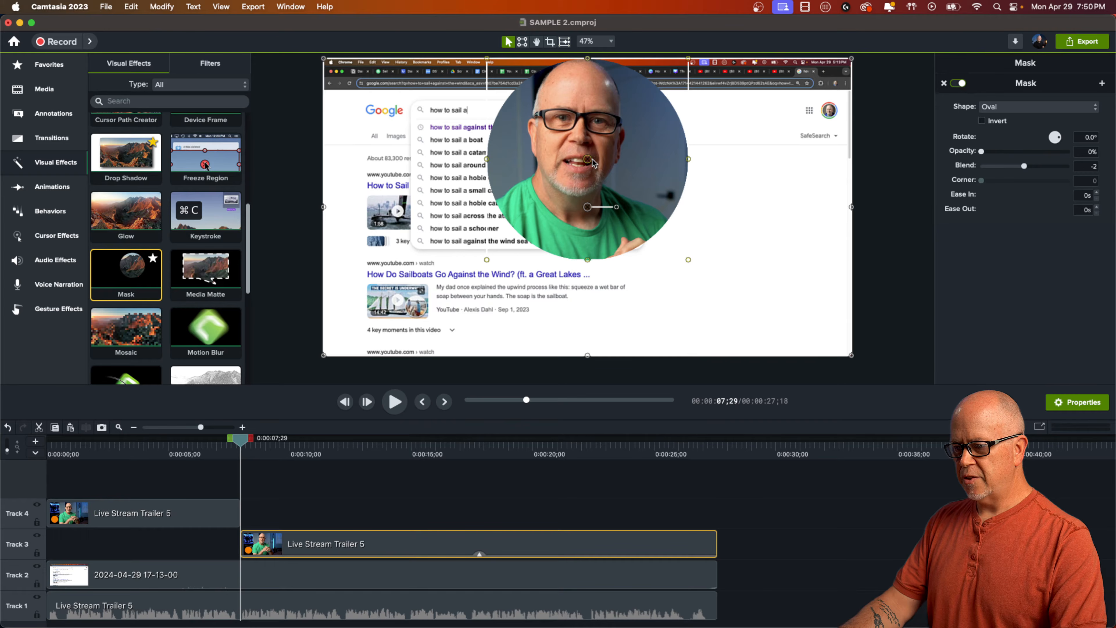
left_click_drag(590, 162, 572, 159)
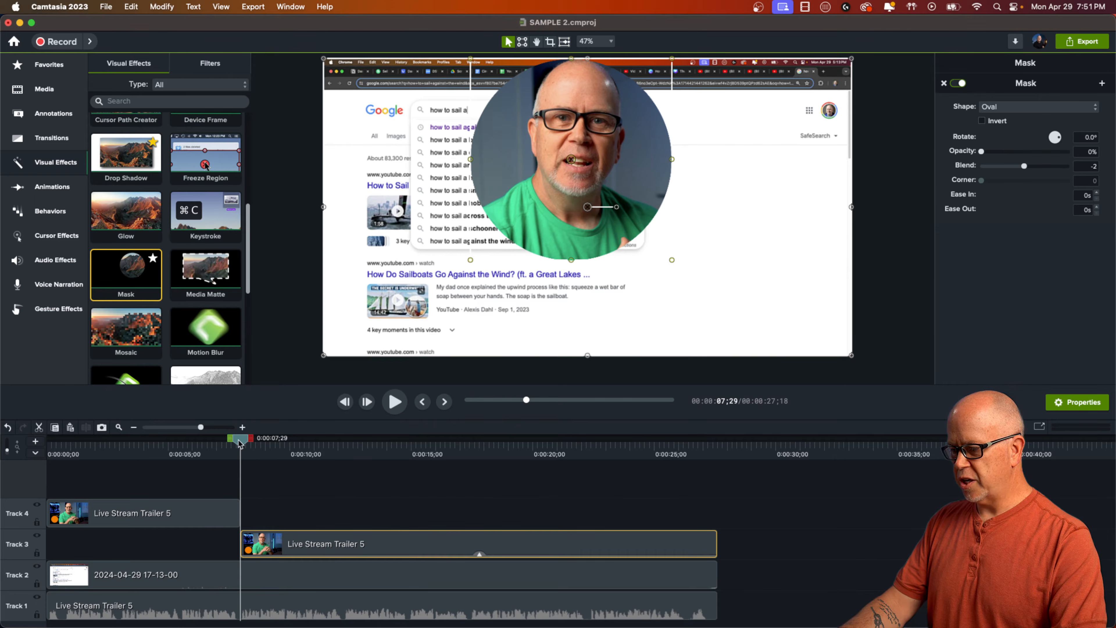
Step: Shrink the masked webcam clip and place it over the lower-right corner of the screen recording
left_click_drag(239, 443, 257, 475)
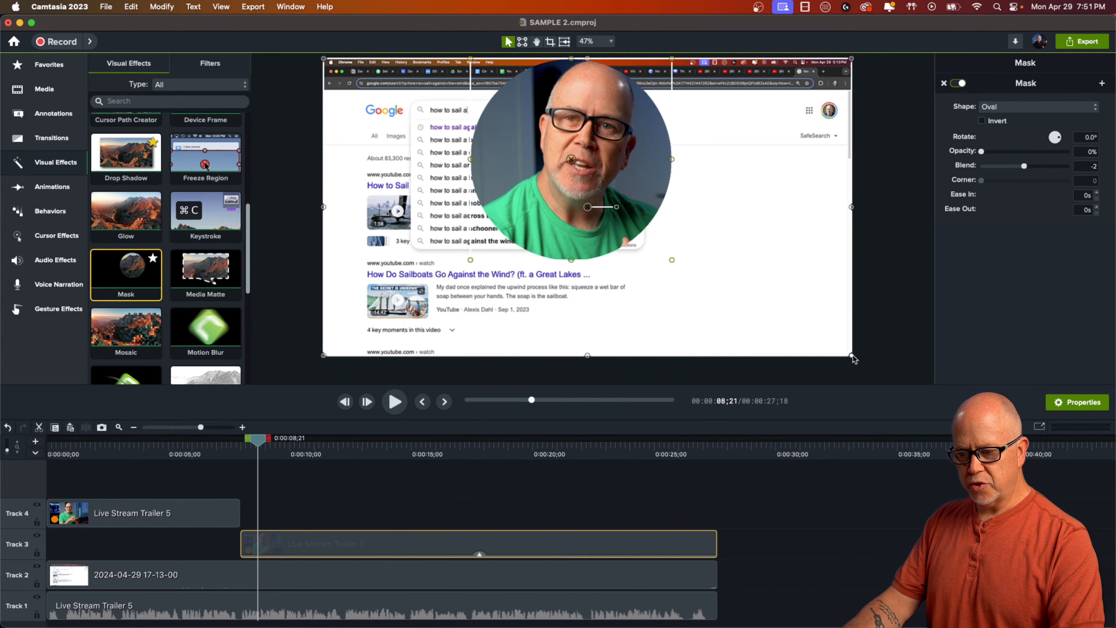
left_click_drag(852, 358, 564, 185)
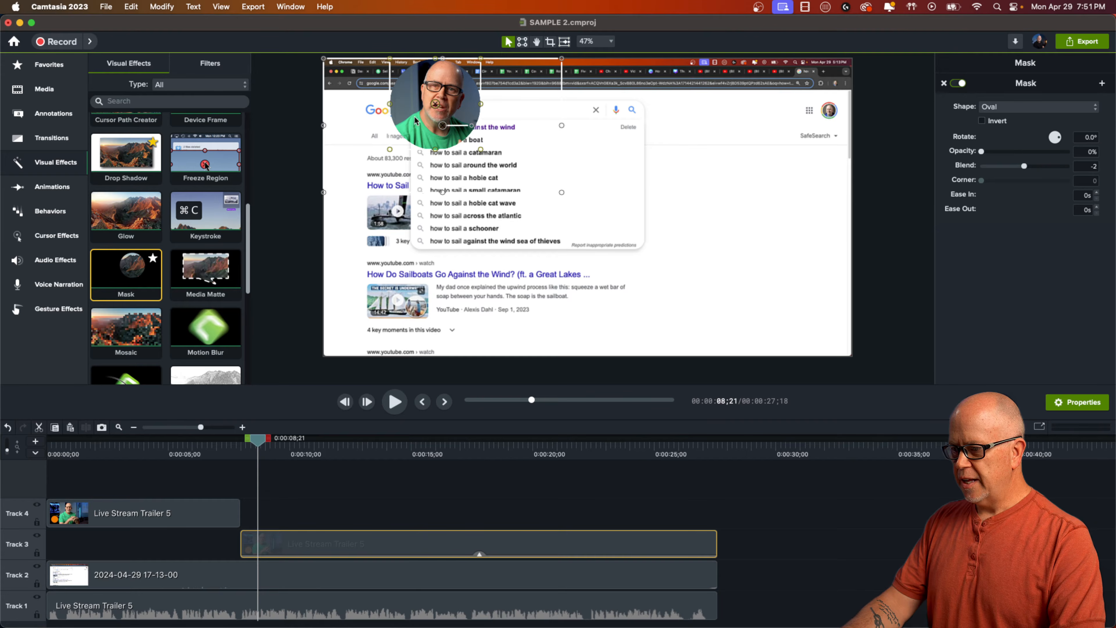
left_click_drag(416, 121, 769, 305)
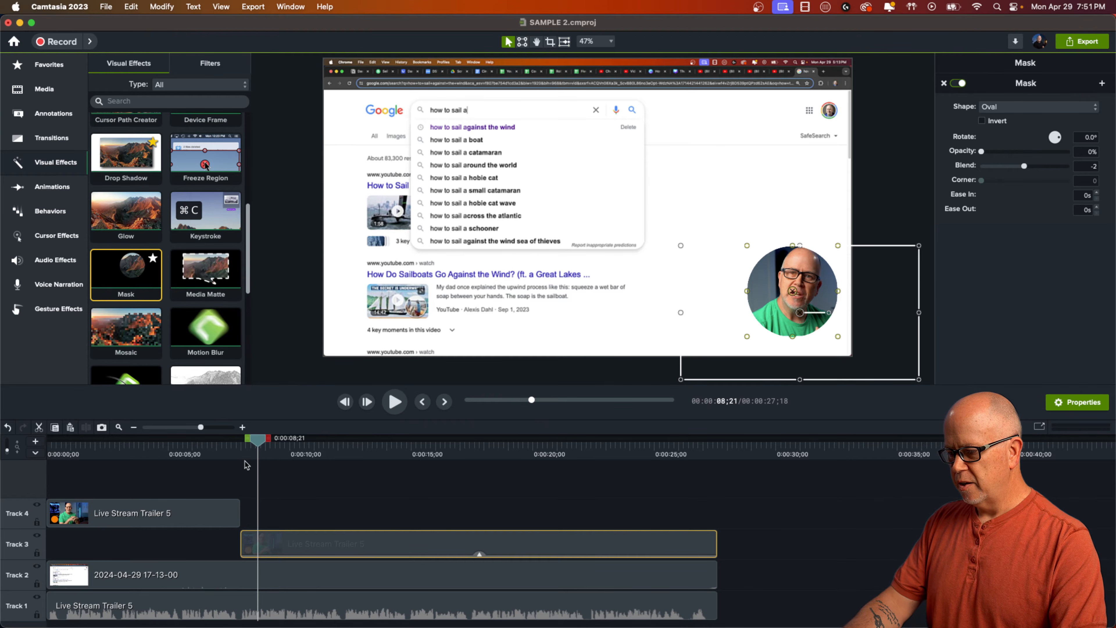
Step: Add a Fade transition to the end of the full-screen webcam part and to the start of the masked part
left_click_drag(263, 443, 224, 459)
left_click(315, 501)
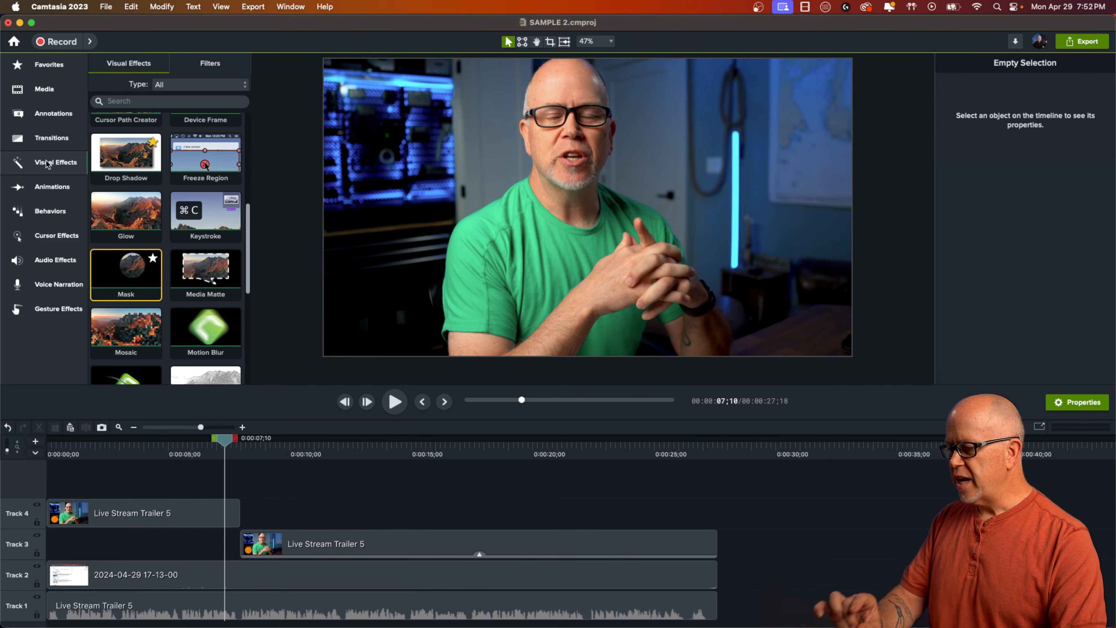
left_click(51, 137)
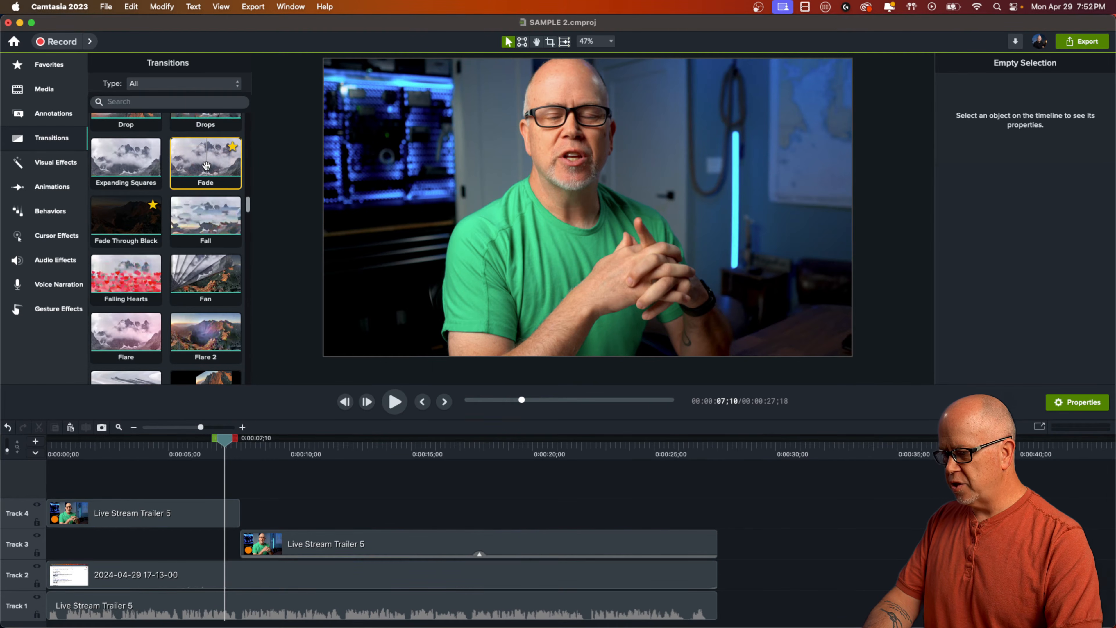
left_click_drag(206, 166, 233, 514)
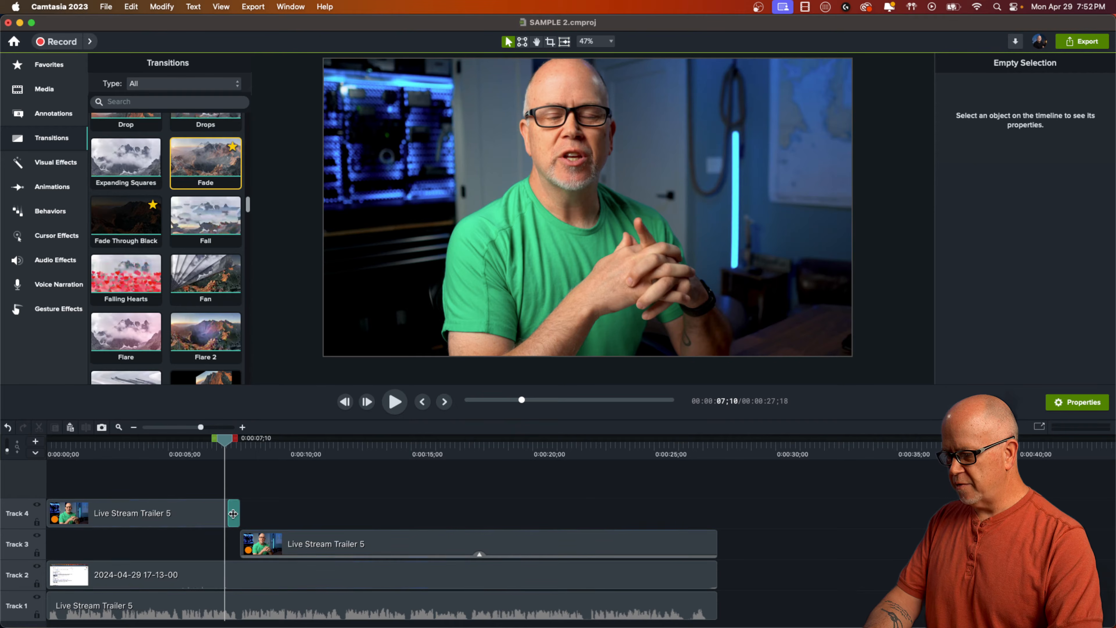
left_click_drag(203, 161, 249, 544)
Step: Preview the faded switch from the full-screen webcam to the circular webcam, starting shortly before the cut
left_click_drag(225, 438, 196, 448)
key("space")
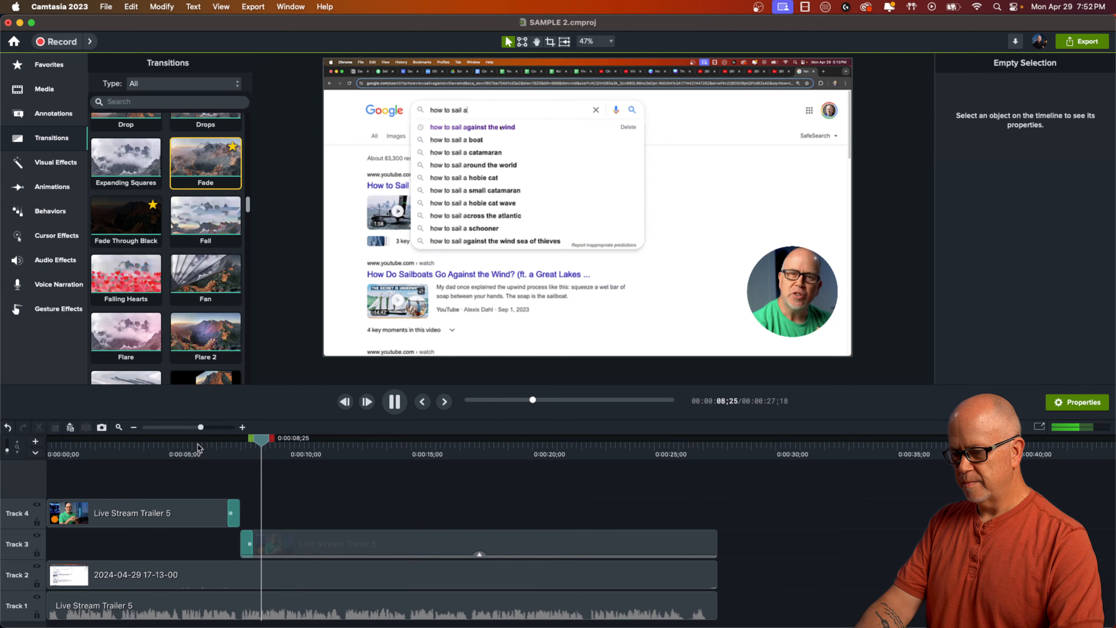
key("space")
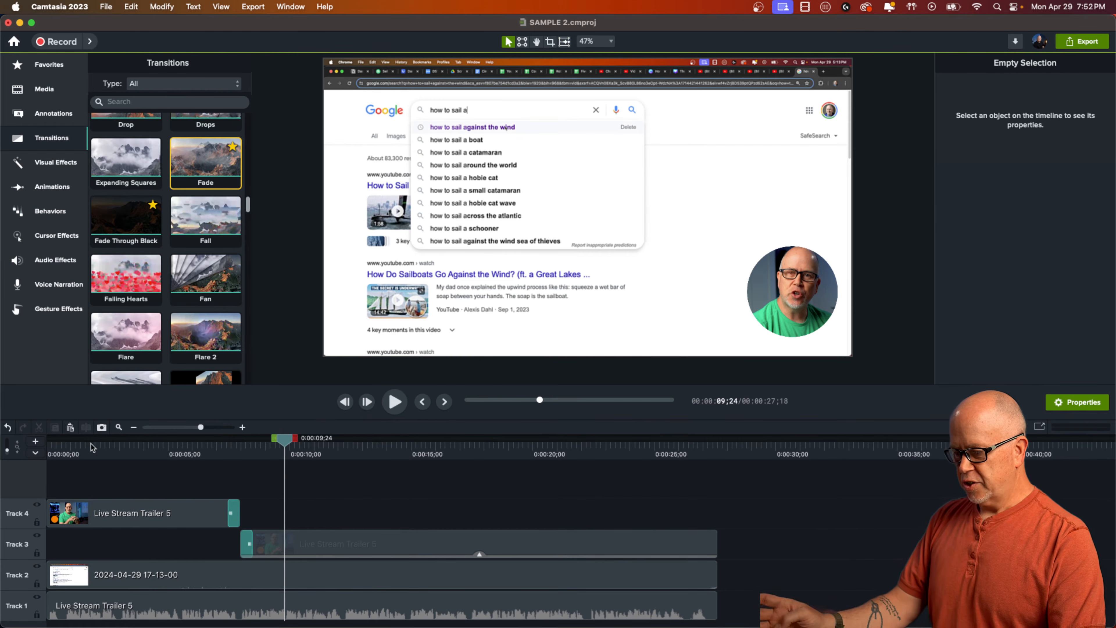
Step: Undo the fades, repositioning, resizing, mask, track move and split, back to the single unsplit webcam clip
key("super+z")
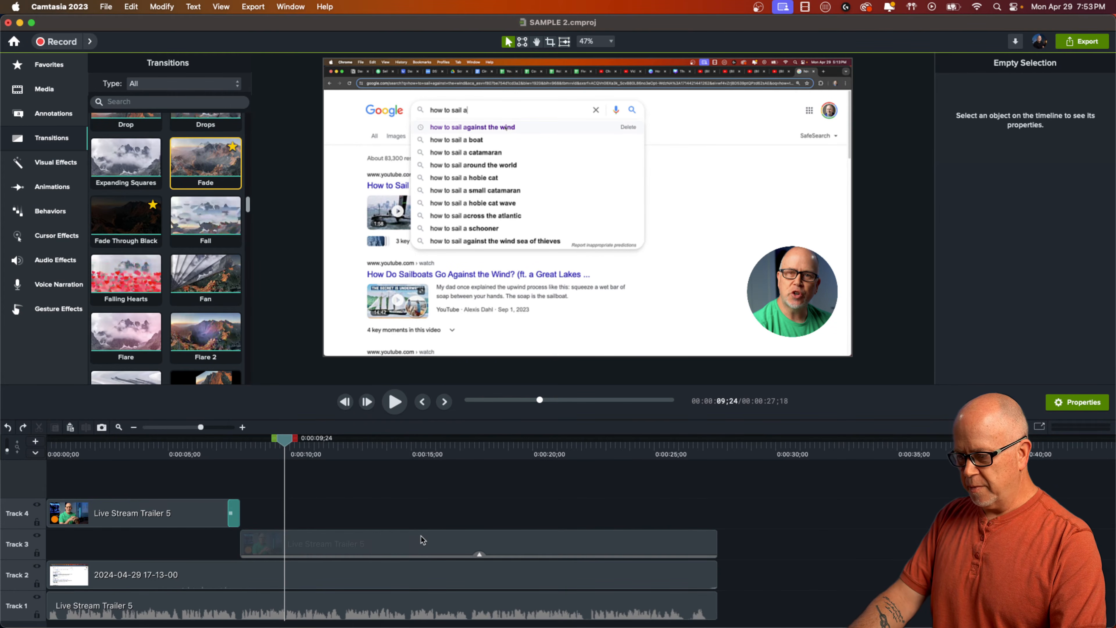
key("super+z")
key("super+z")
key("super+z")
key("super+z")
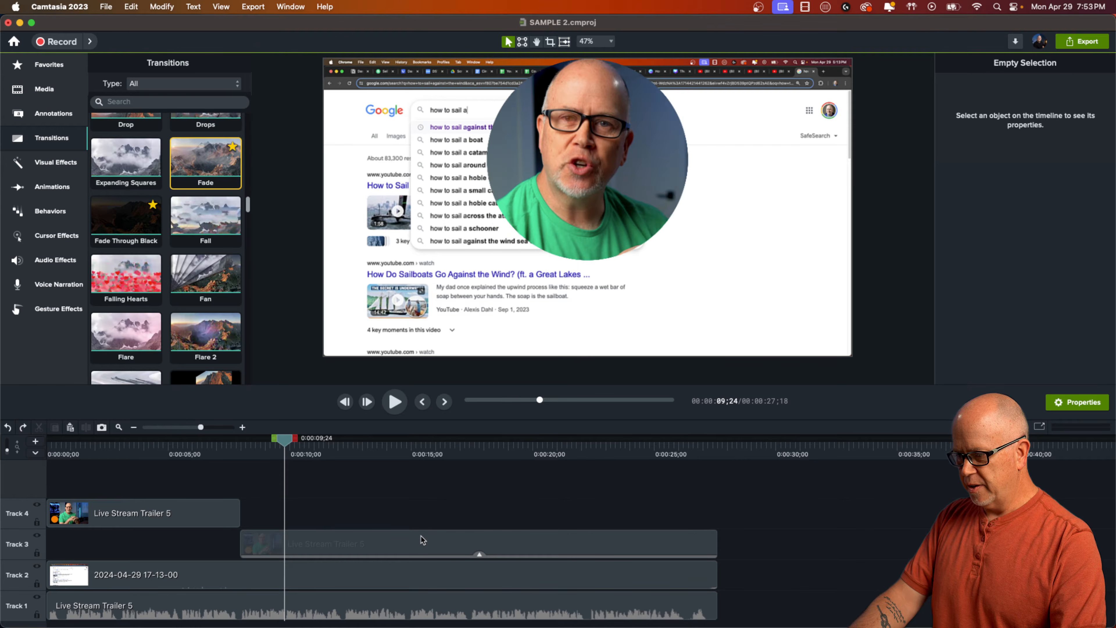
key("super+z")
key("super+z")
key("super+z")
key("super+z")
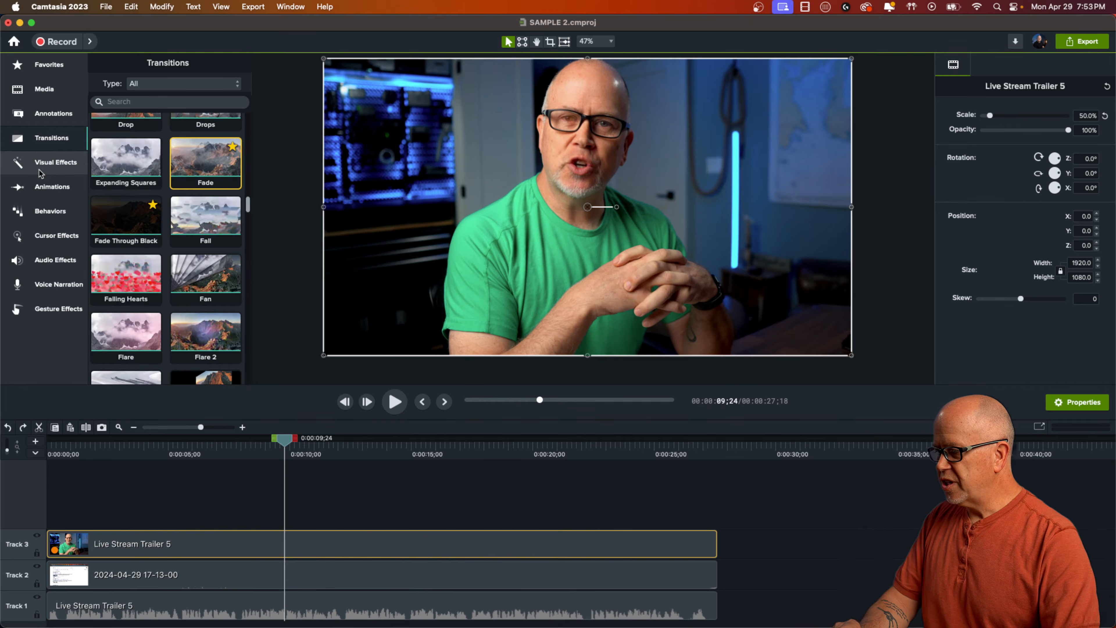
Step: Add the yellow circle shape on a new track above the webcam clip and extend it to the webcam clip's full length
left_click(53, 164)
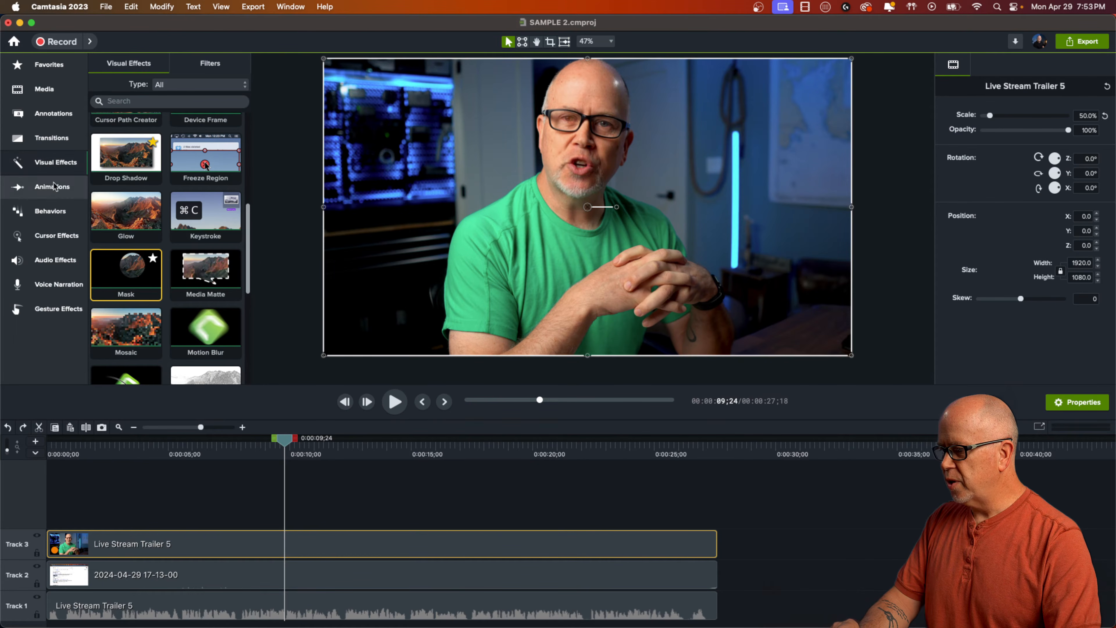
left_click(53, 115)
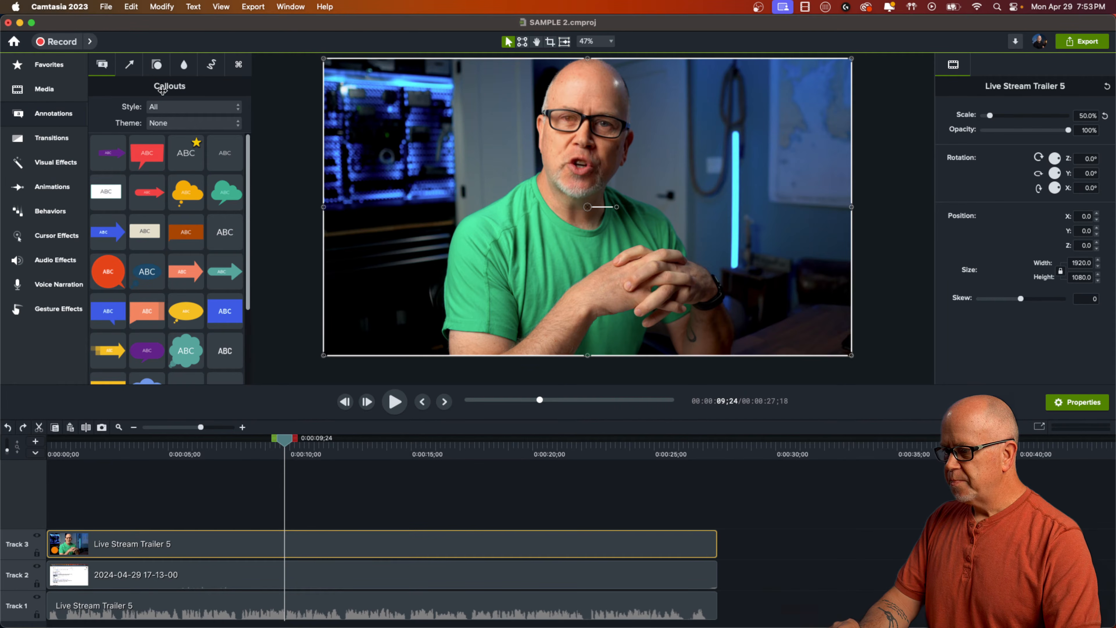
left_click(158, 64)
scroll(173, 219, "down", 5)
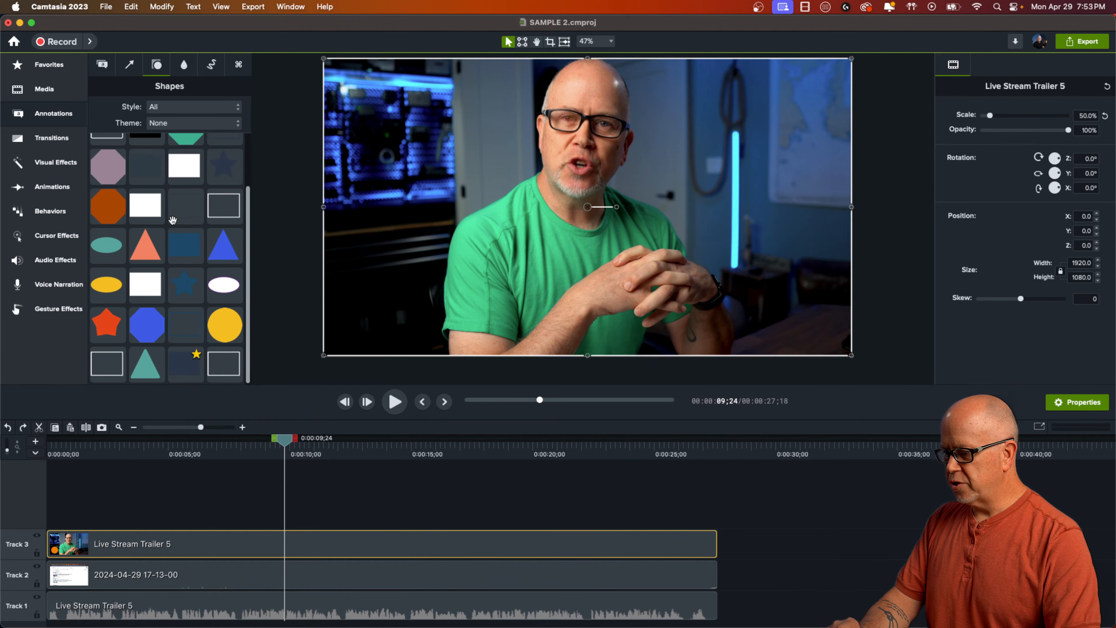
left_click_drag(224, 331, 49, 516)
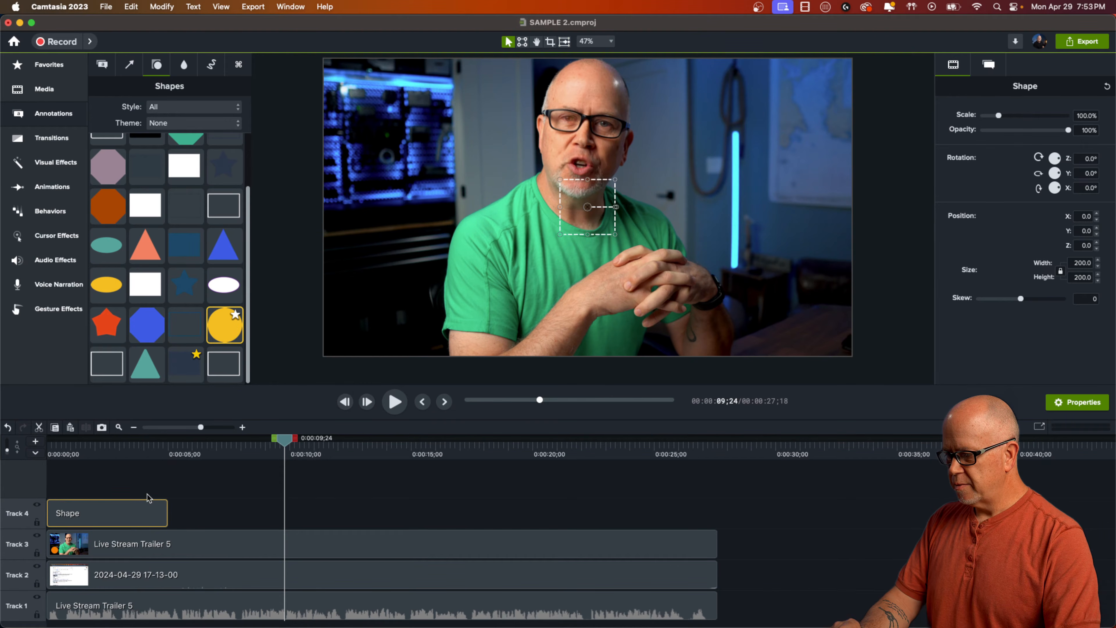
left_click_drag(167, 510, 717, 541)
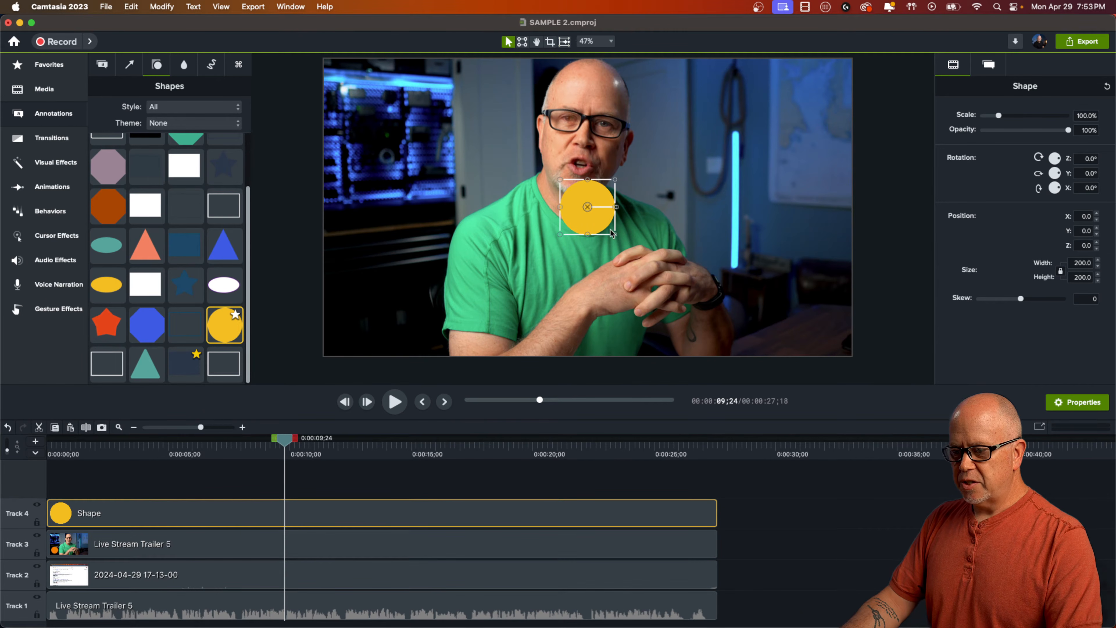
Step: Enlarge the circle to about 781 × 781 and centre it over the presenter's head and shoulders at about Y 149.5
left_click_drag(589, 208, 588, 134)
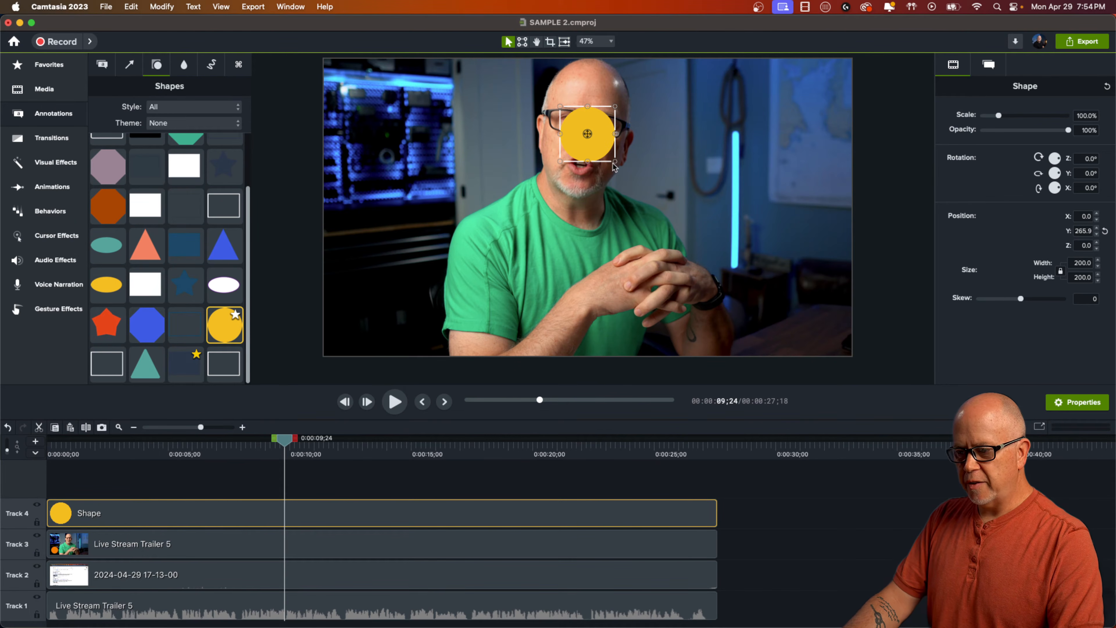
left_click_drag(615, 162, 653, 207)
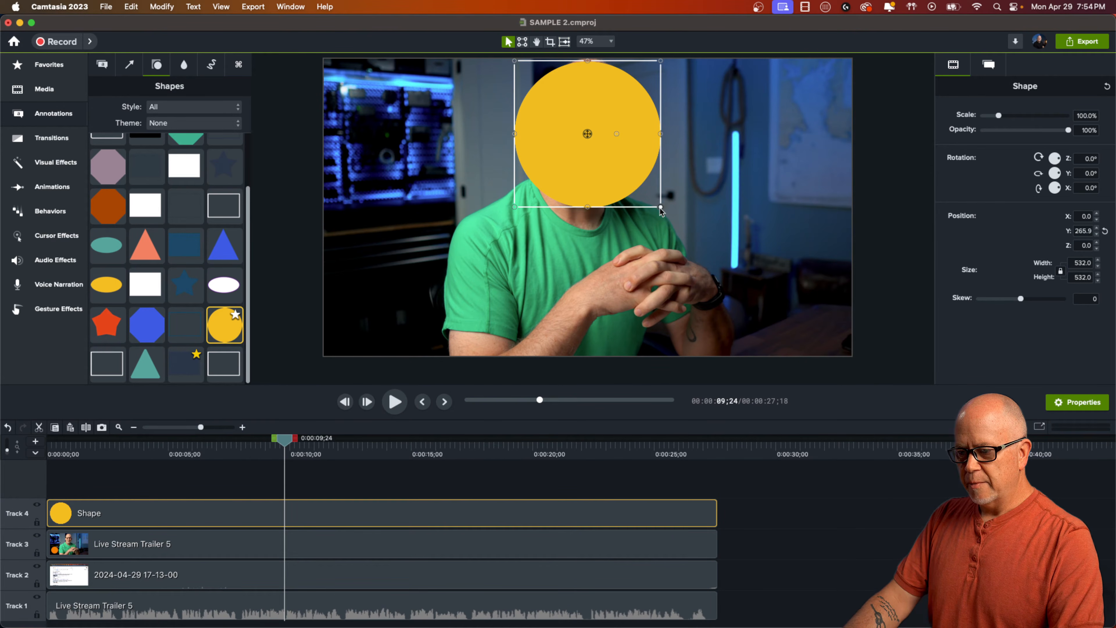
left_click_drag(669, 213, 697, 242)
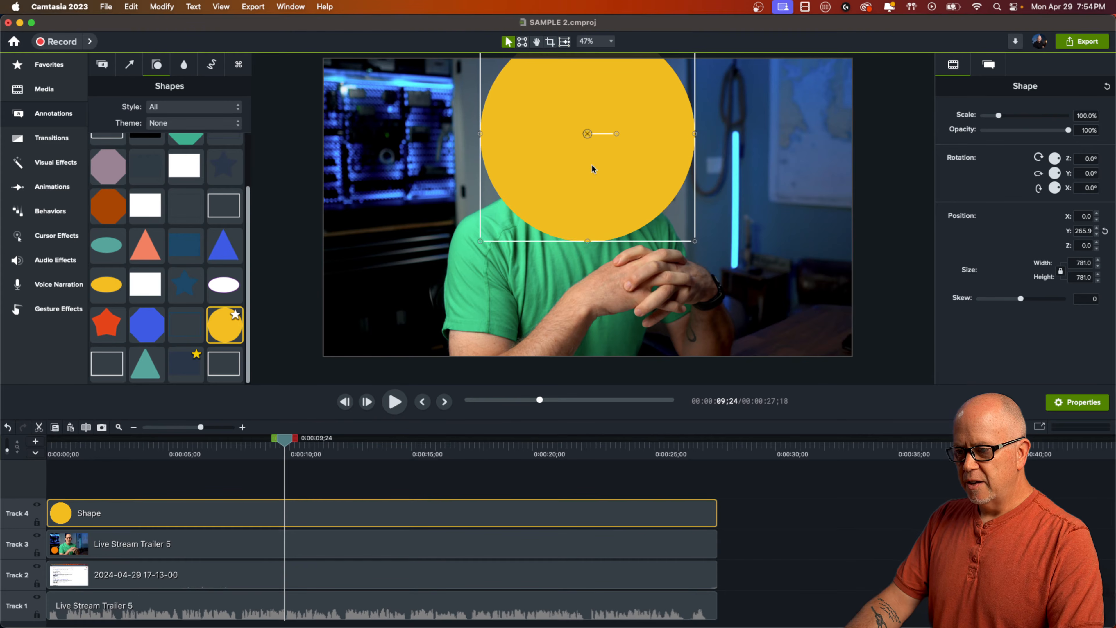
left_click_drag(590, 163, 588, 208)
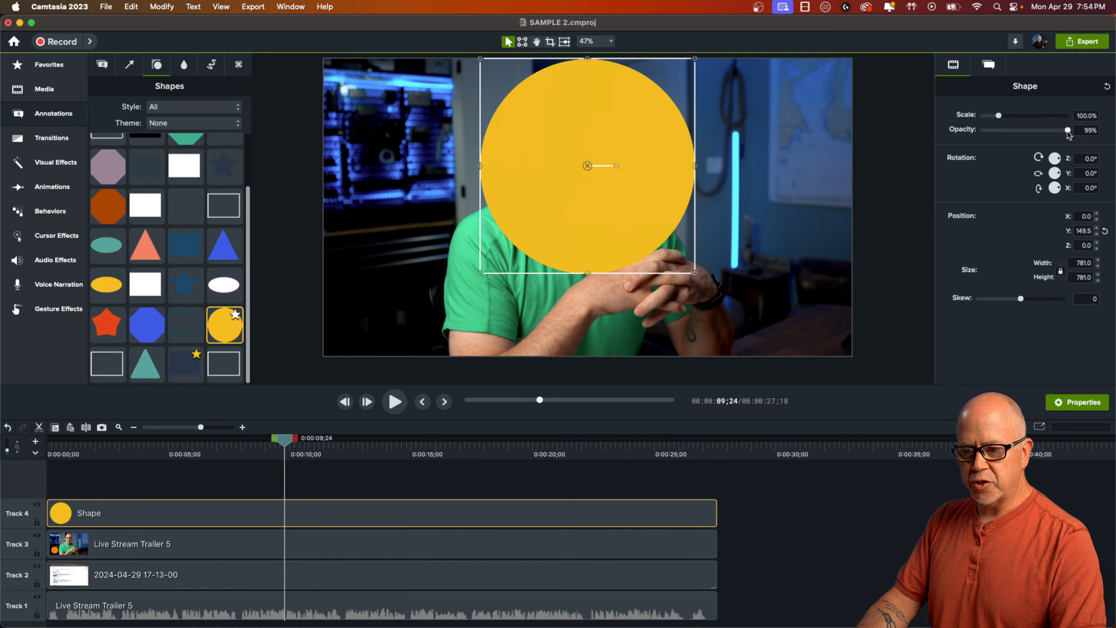
Step: Lower the circle's opacity to 43% to check its placement over the presenter, and restore it to 100%
left_click_drag(1068, 132, 1019, 138)
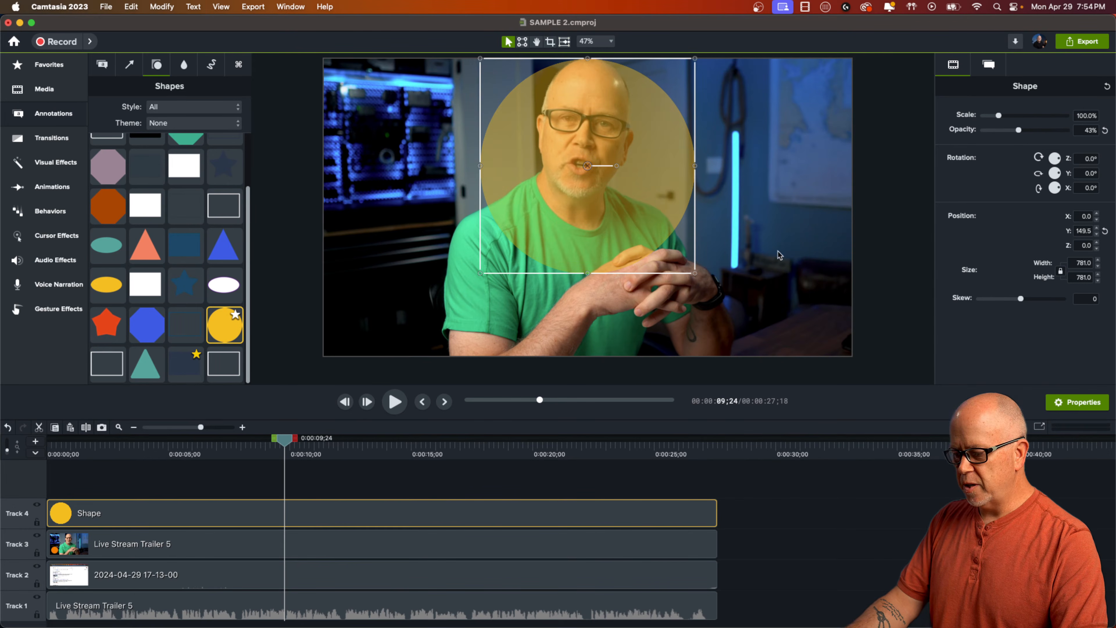
mouse_move(599, 209)
left_mouse_down()
mouse_move(627, 210)
mouse_move(552, 213)
mouse_move(581, 214)
left_mouse_up()
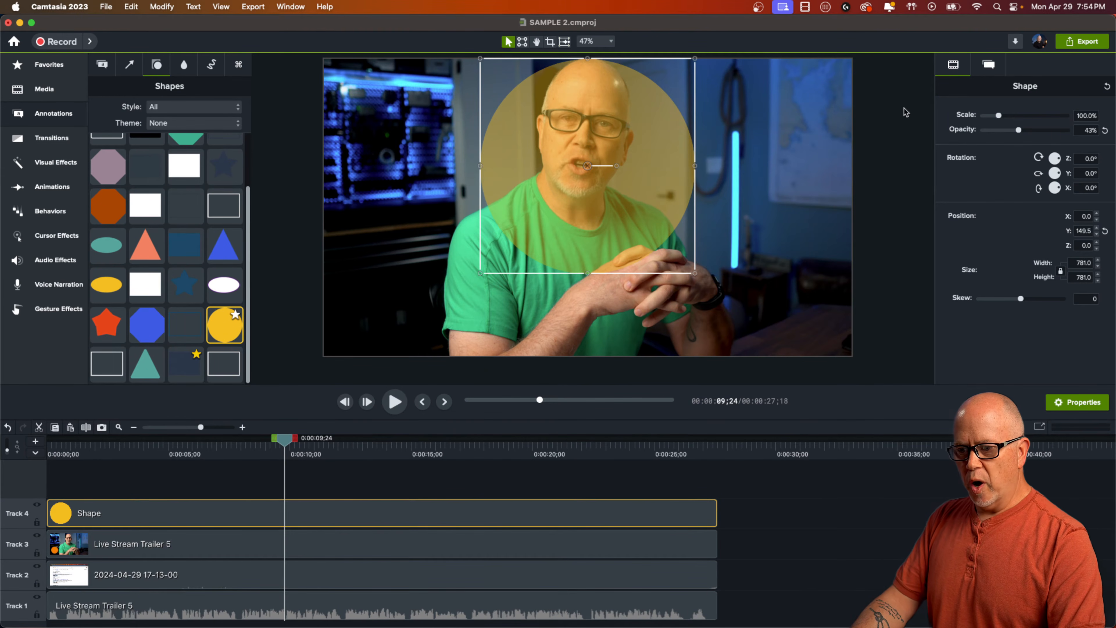
left_click_drag(1018, 130, 1072, 131)
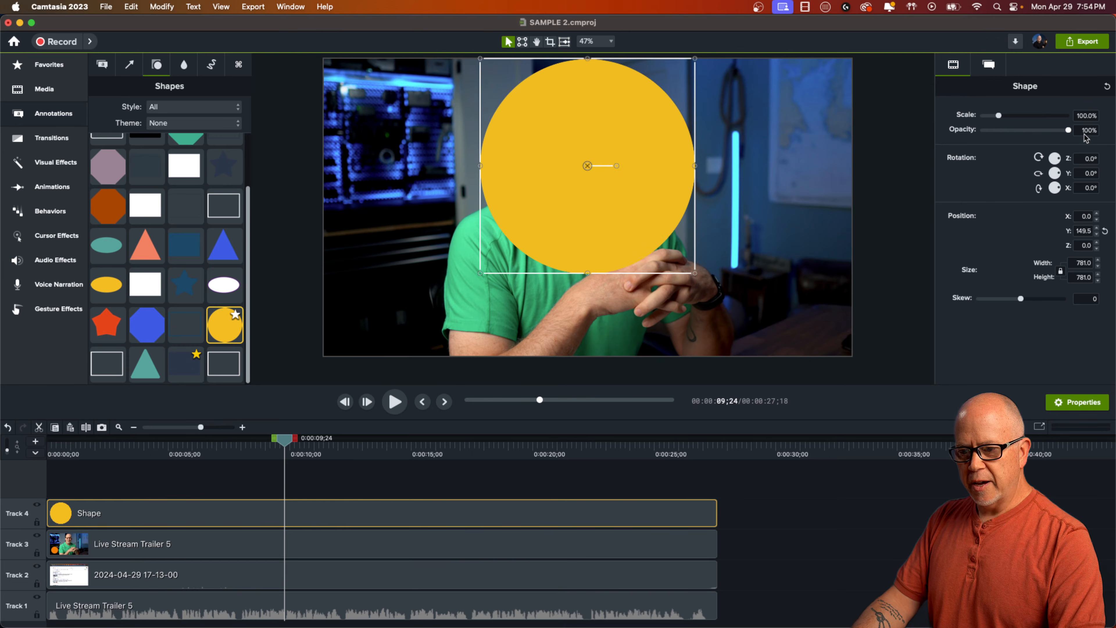
Step: Apply the Media Matte effect to the yellow circle shape so the webcam clip is cut to the circle
left_click(54, 165)
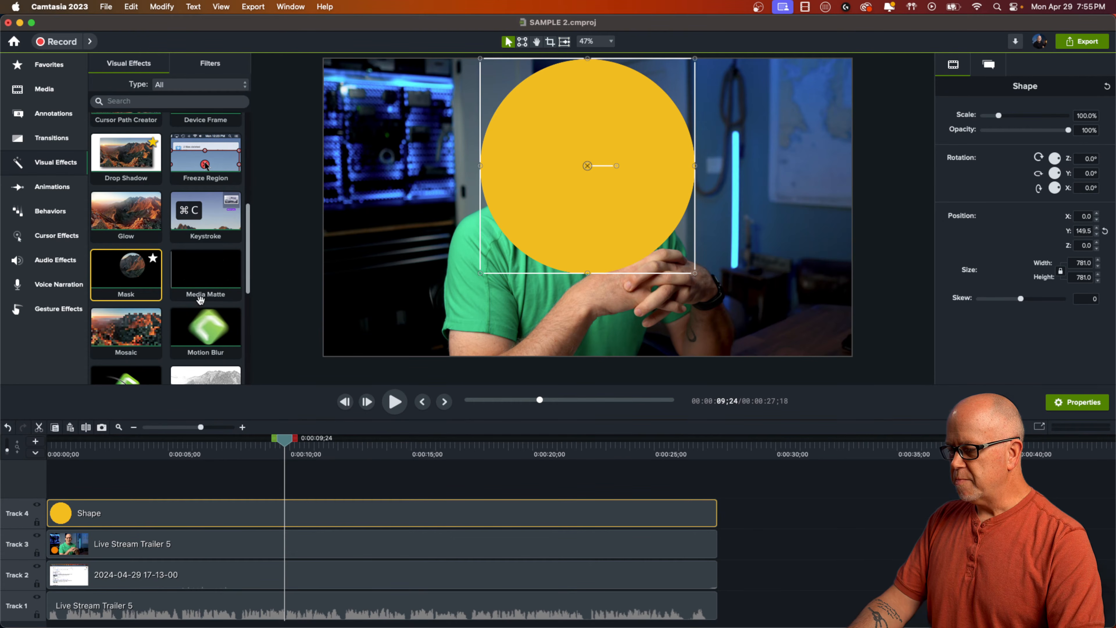
left_click_drag(210, 269, 260, 509)
left_click_drag(261, 509, 264, 509)
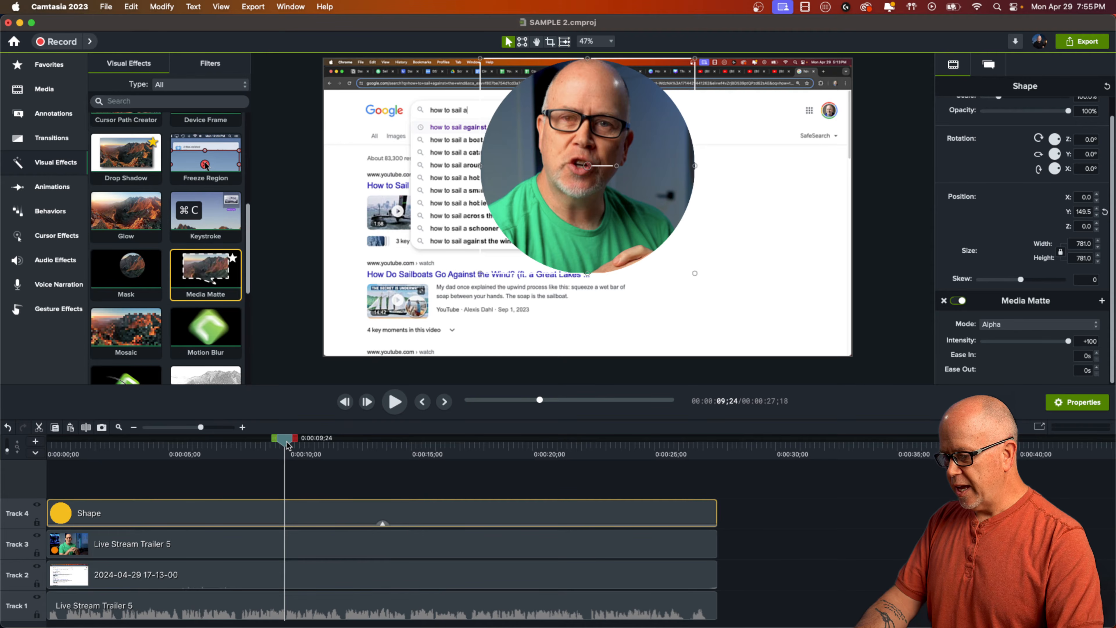
Step: Add a custom animation to the circle shape ending at 0:00:07;27, and enlarge the circle to 327.6% scale at its start to reveal the full-screen webcam
left_click_drag(286, 445, 240, 470)
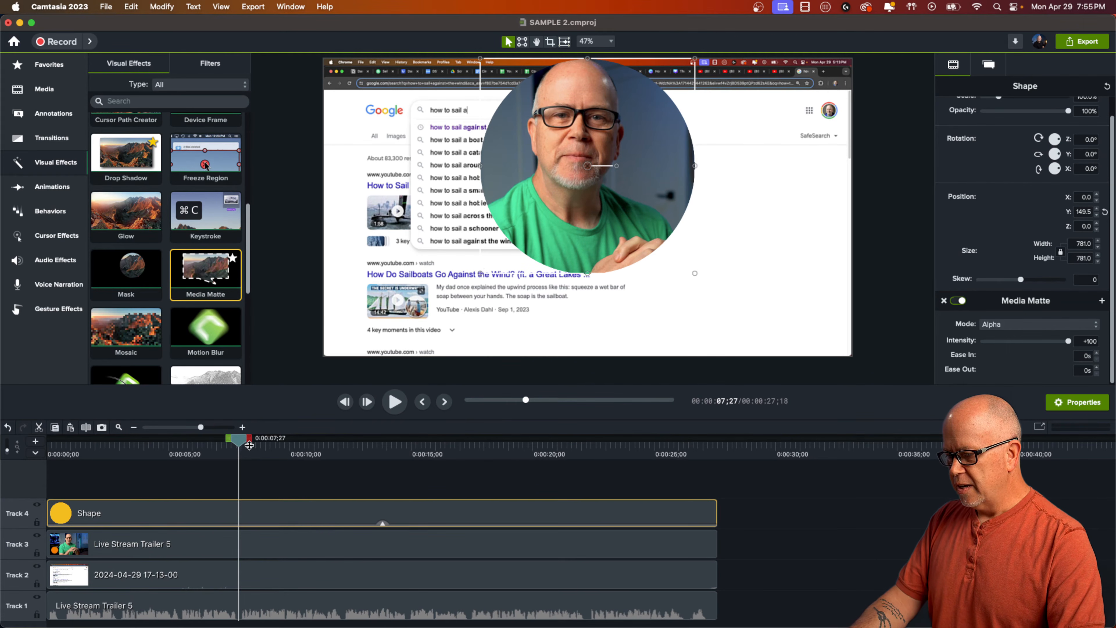
mouse_move(238, 442)
left_mouse_down()
mouse_move(224, 444)
mouse_move(239, 447)
left_mouse_up()
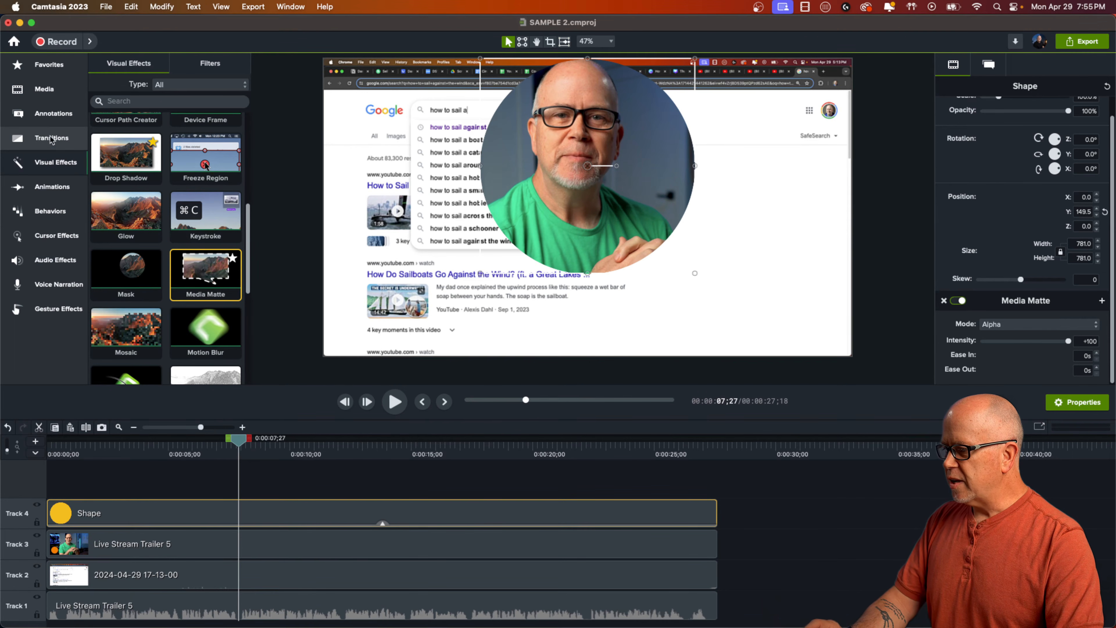
left_click(49, 189)
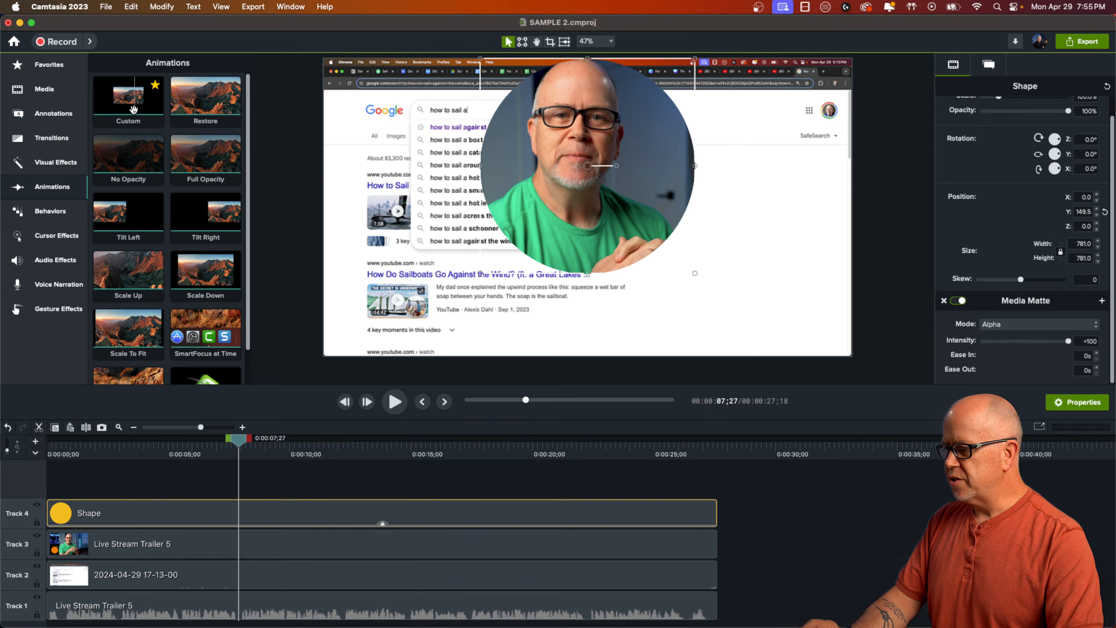
left_click_drag(123, 99, 236, 519)
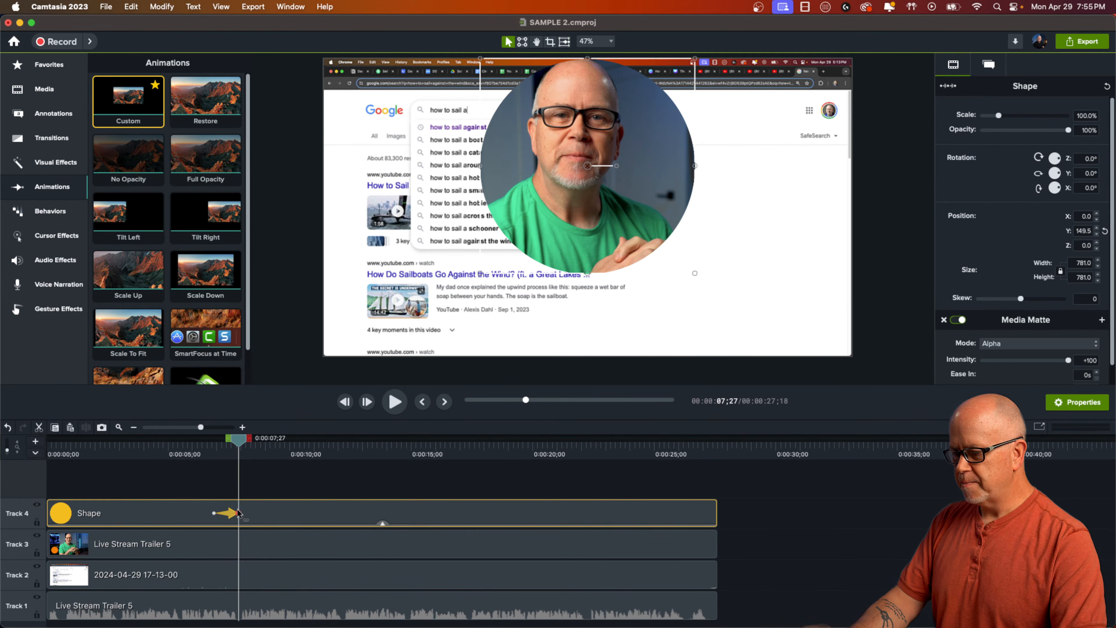
left_click(215, 513)
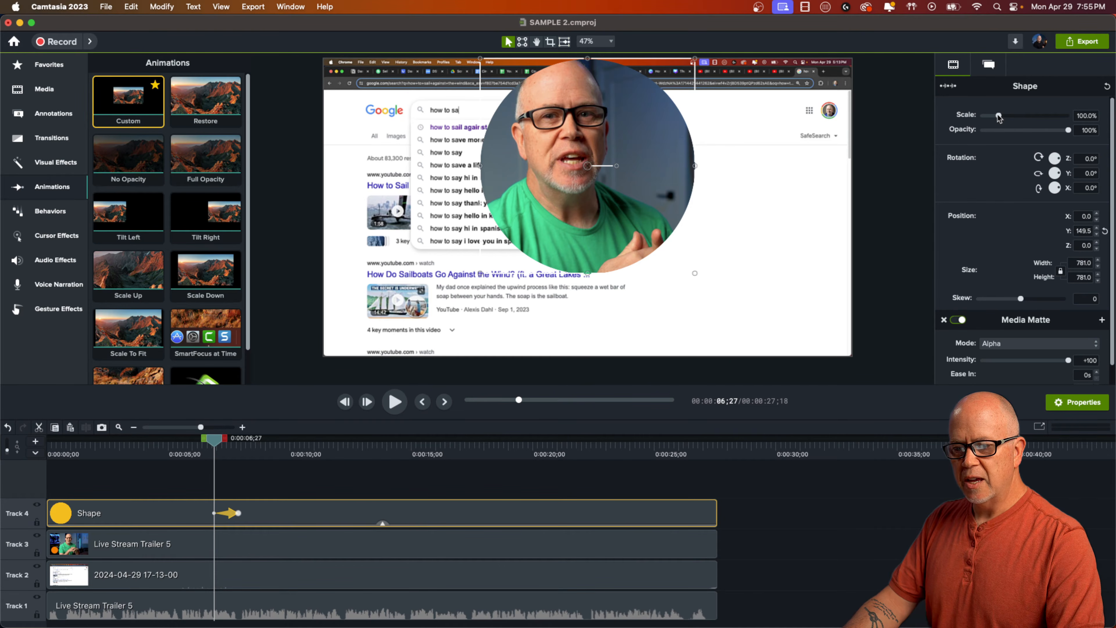
left_click_drag(998, 117, 1039, 138)
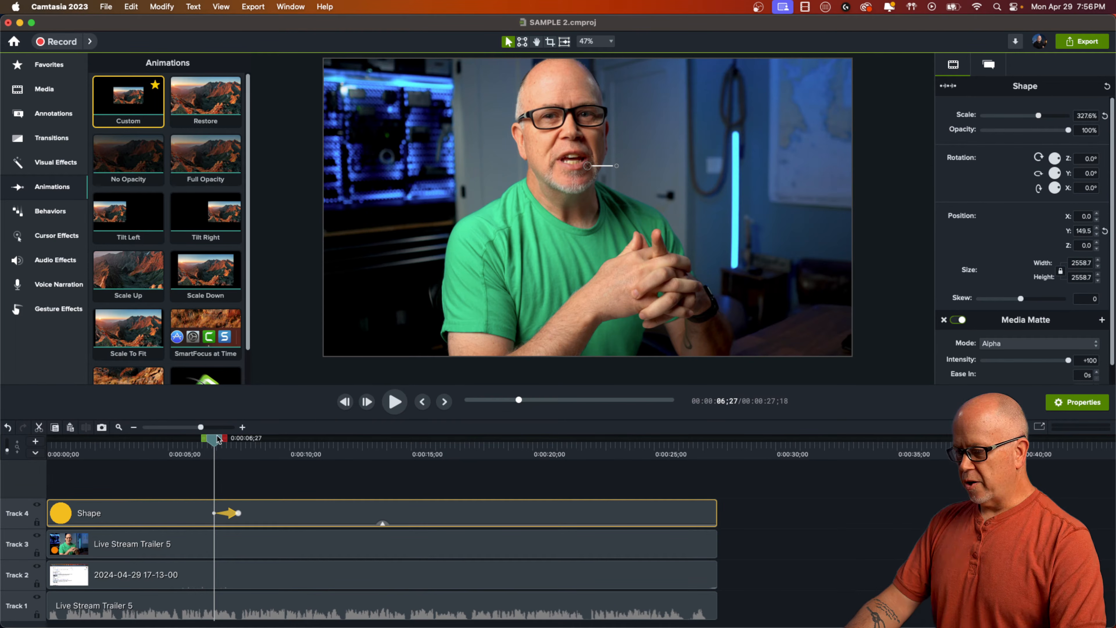
Step: Play back the circle's shrinking transition from about 0:00:06;10
left_click_drag(215, 443, 201, 448)
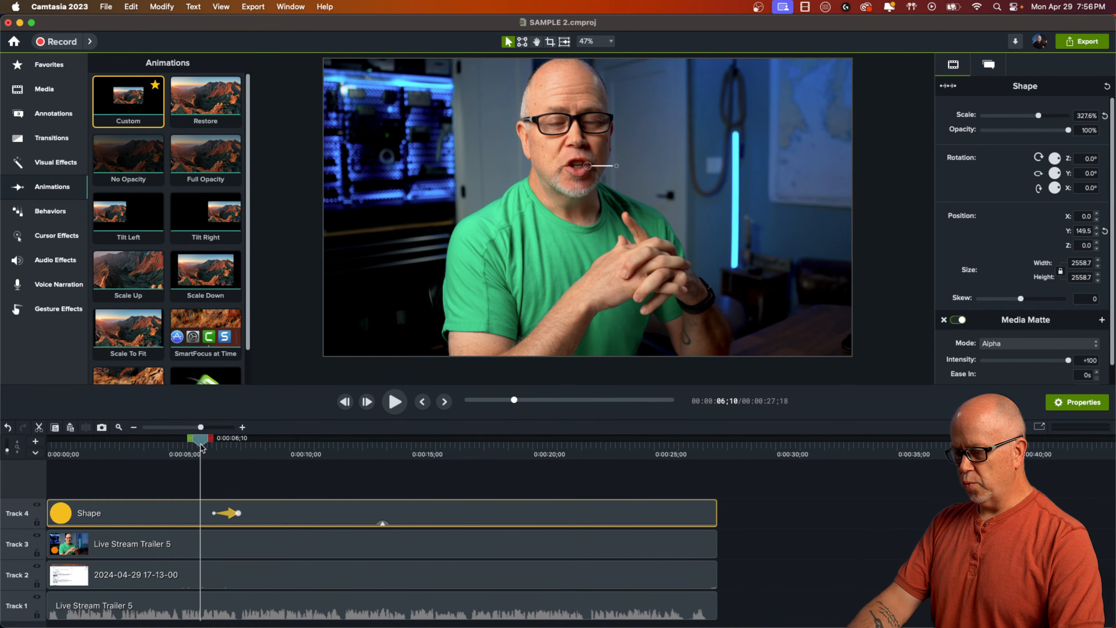
key("space")
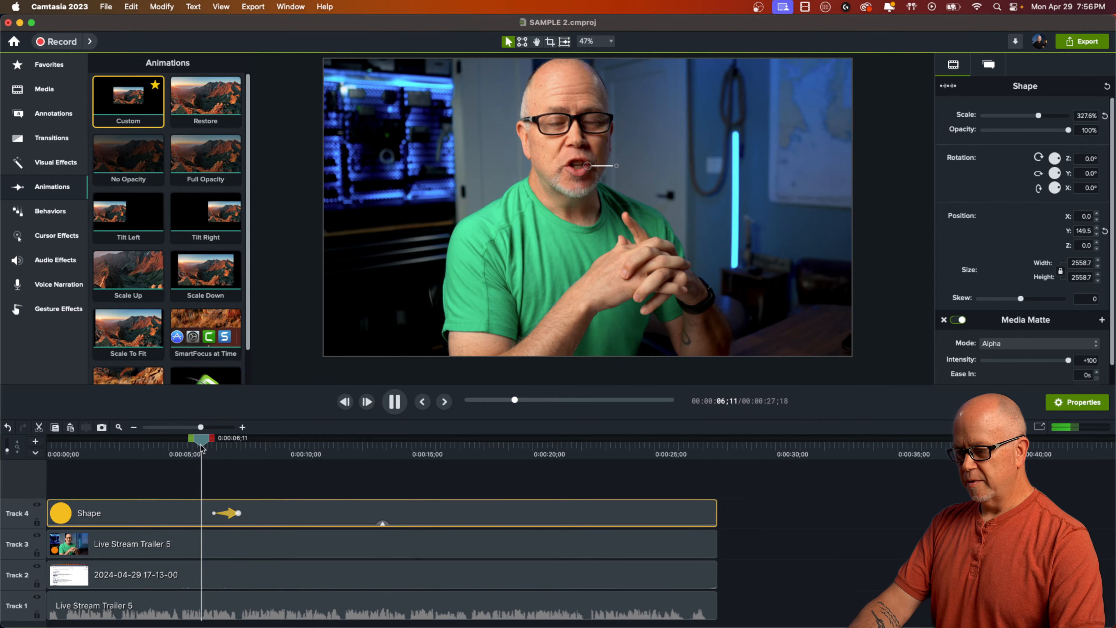
key("space")
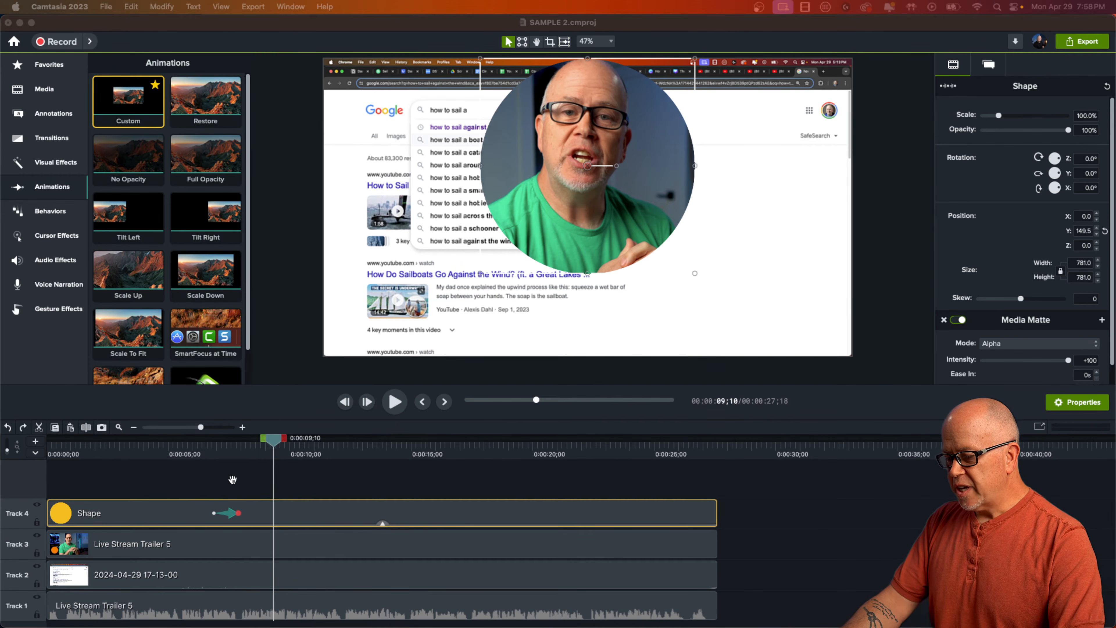
Step: Add a custom animation to the webcam clip below, aligned with the circle's animation and ending at 0:00:07;27
left_click(239, 515)
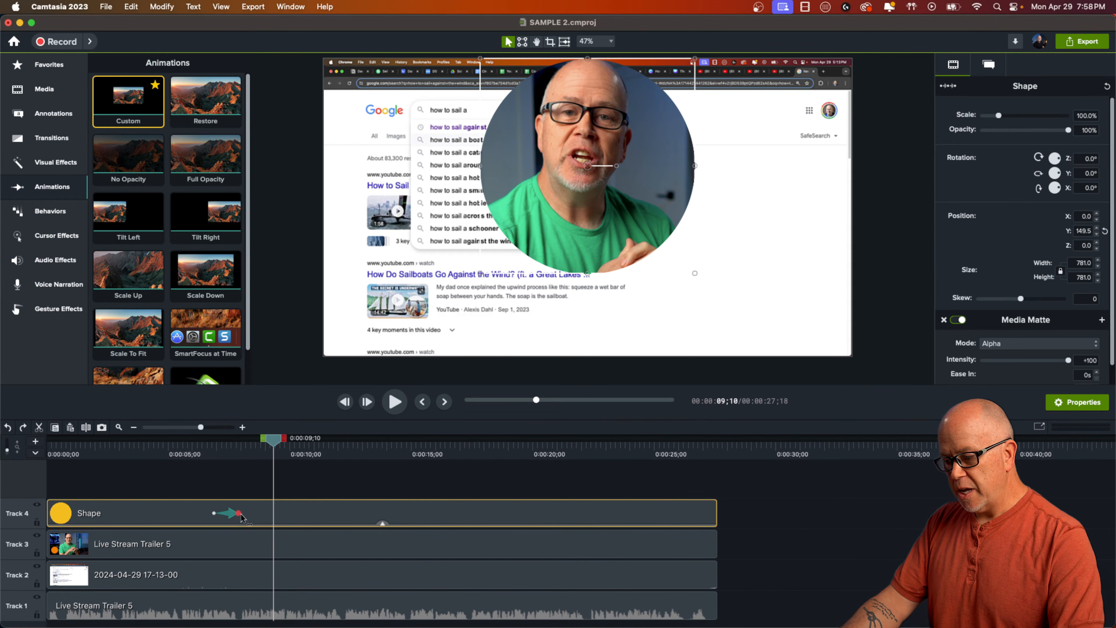
left_click(239, 514)
left_click_drag(200, 545, 148, 549)
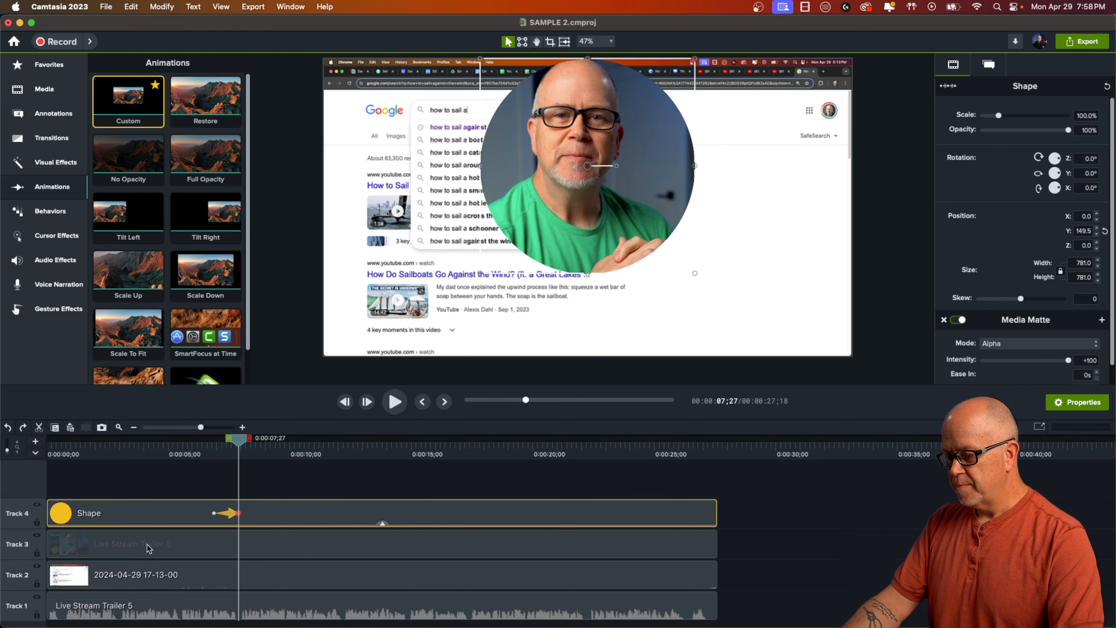
left_click(226, 544)
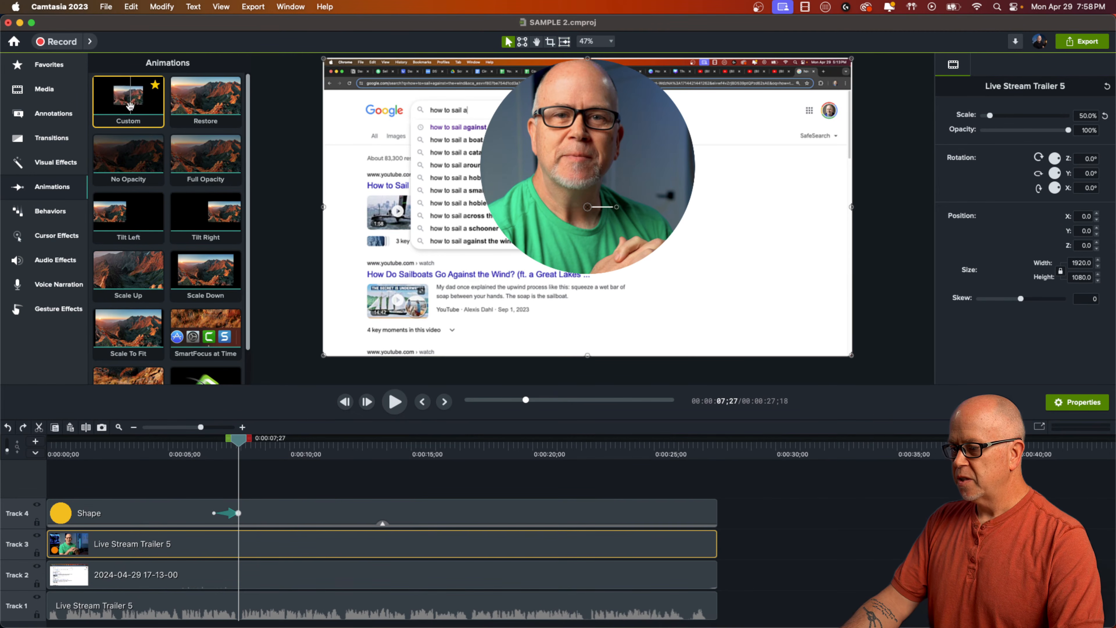
left_click_drag(127, 104, 238, 546)
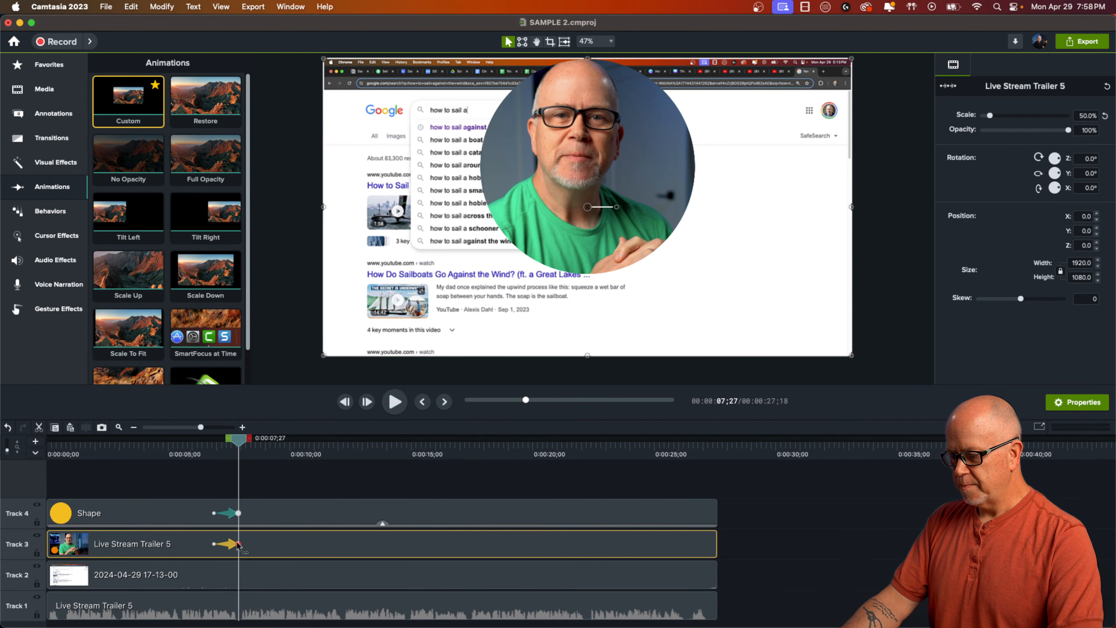
left_click(216, 513)
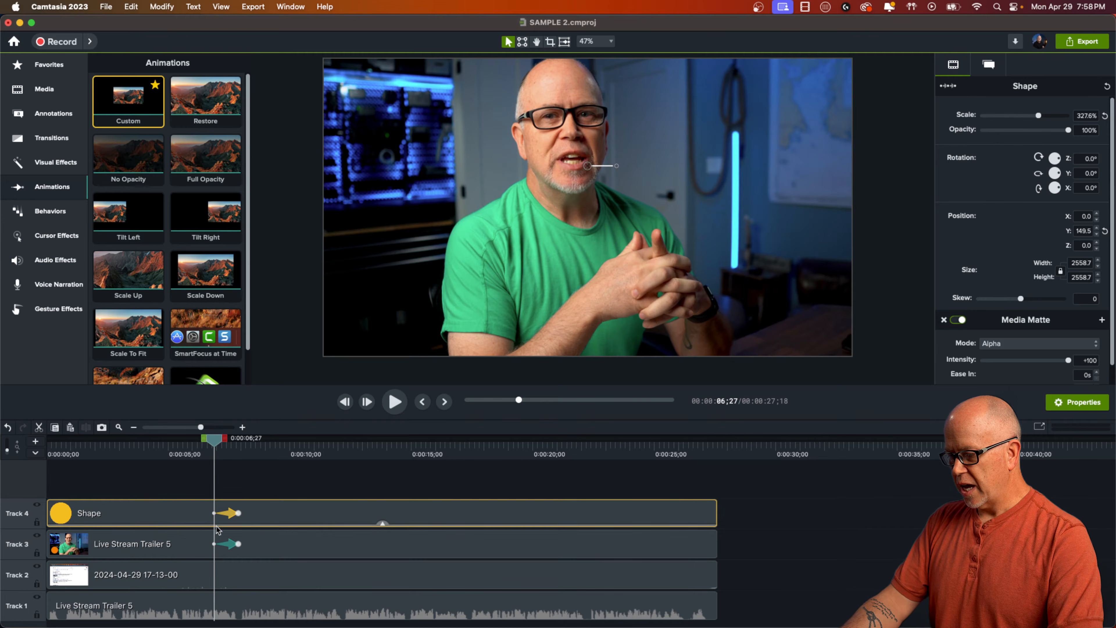
left_click(237, 514)
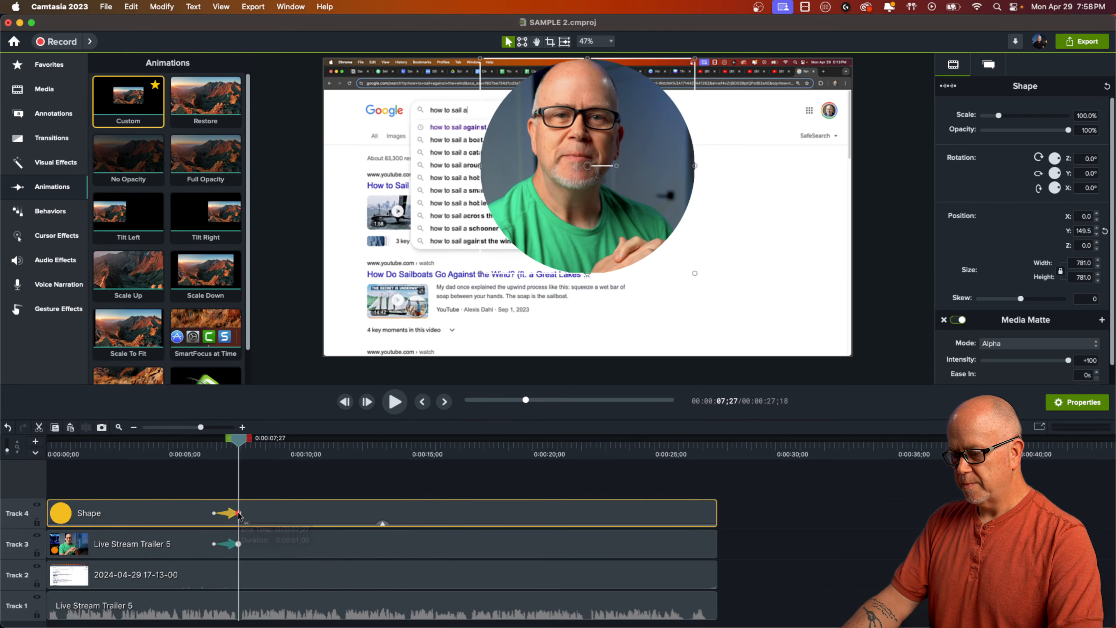
Step: Crop the webcam clip to 781 × 781 around the circle at the end point of its animation
left_click(238, 545)
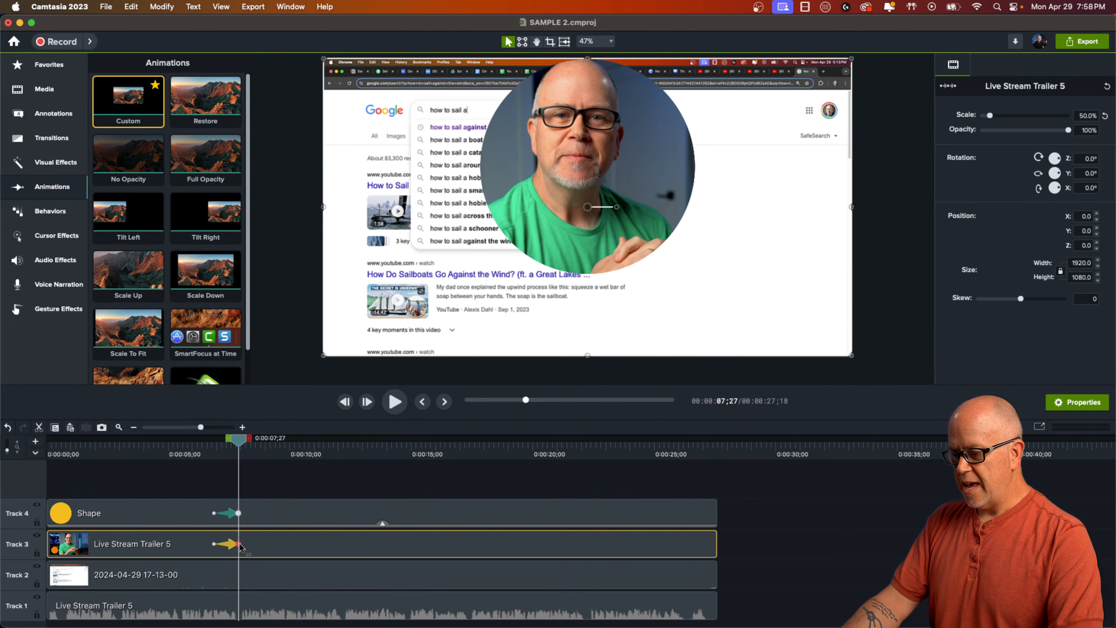
left_click_drag(161, 548, 94, 548)
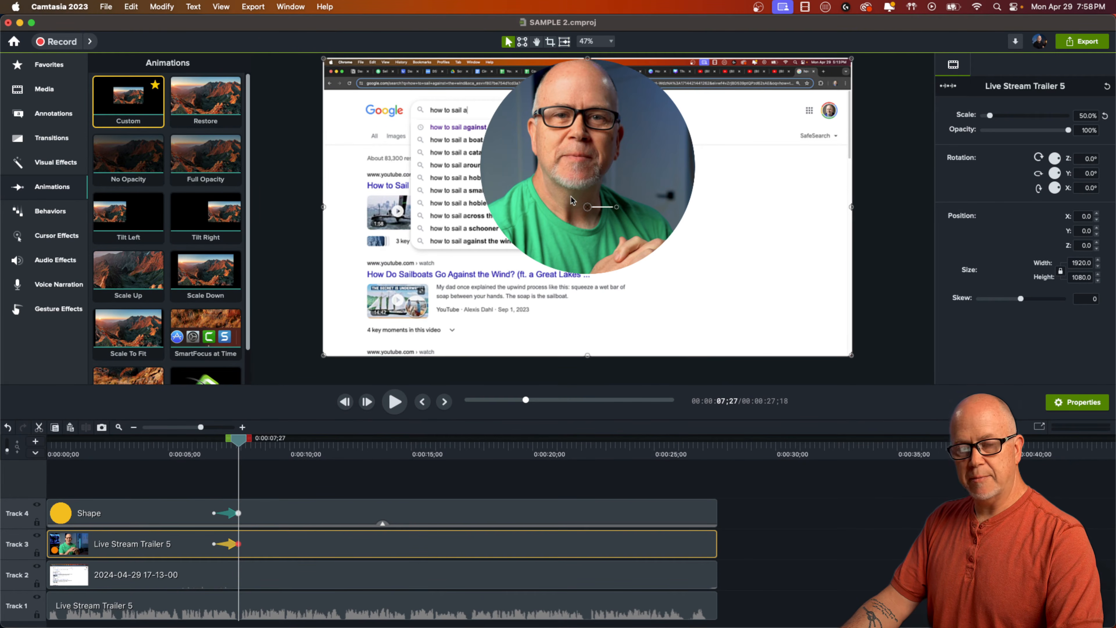
left_click(550, 43)
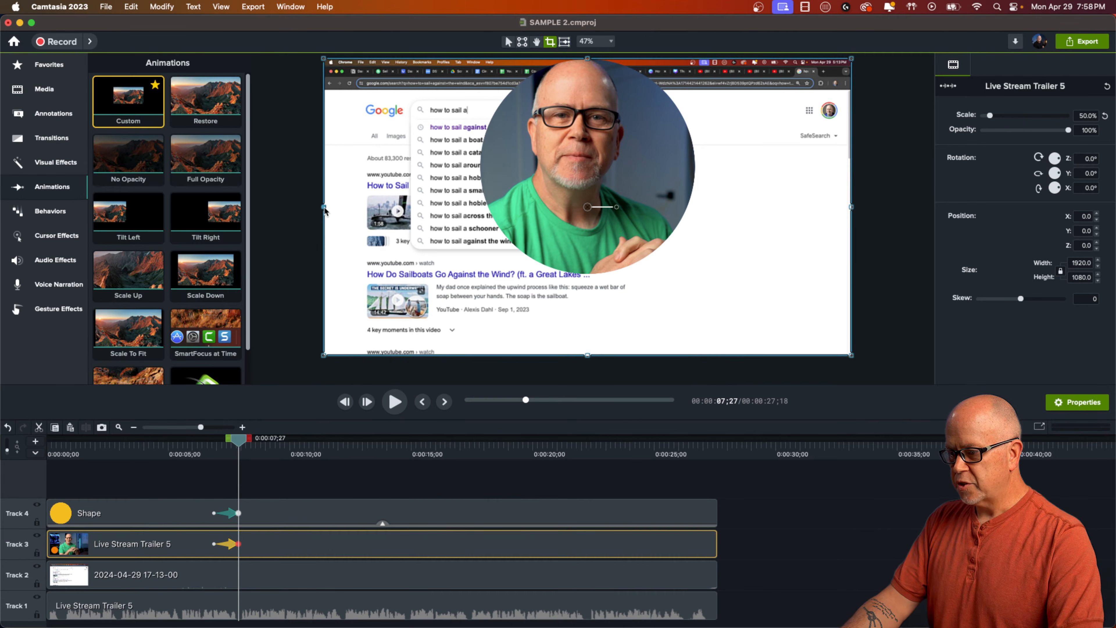
left_click_drag(325, 211, 469, 226)
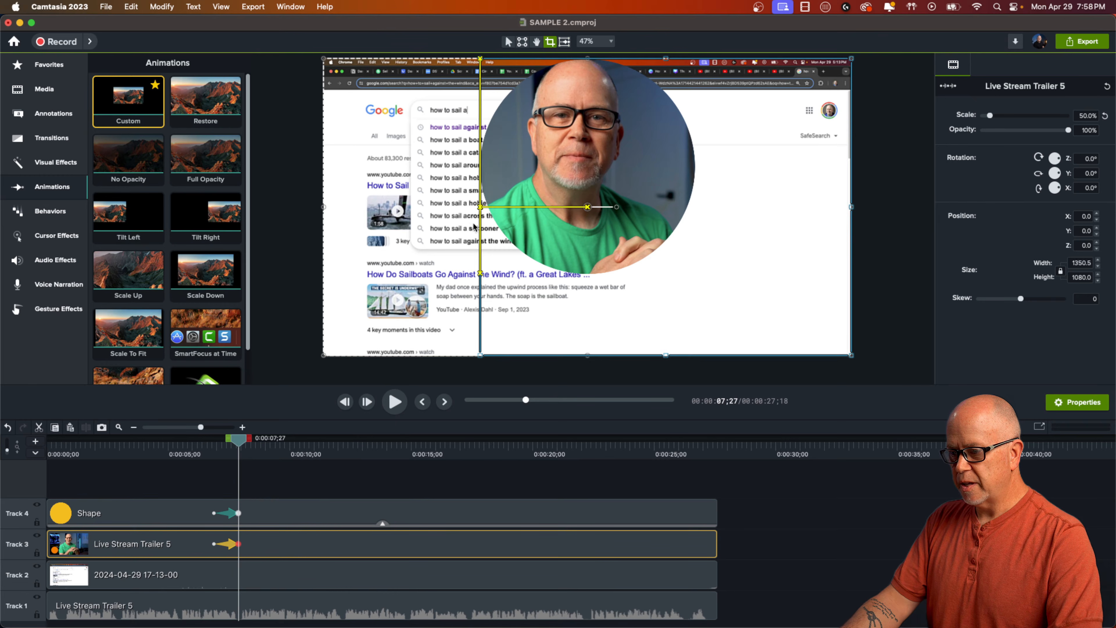
left_click_drag(852, 212, 695, 215)
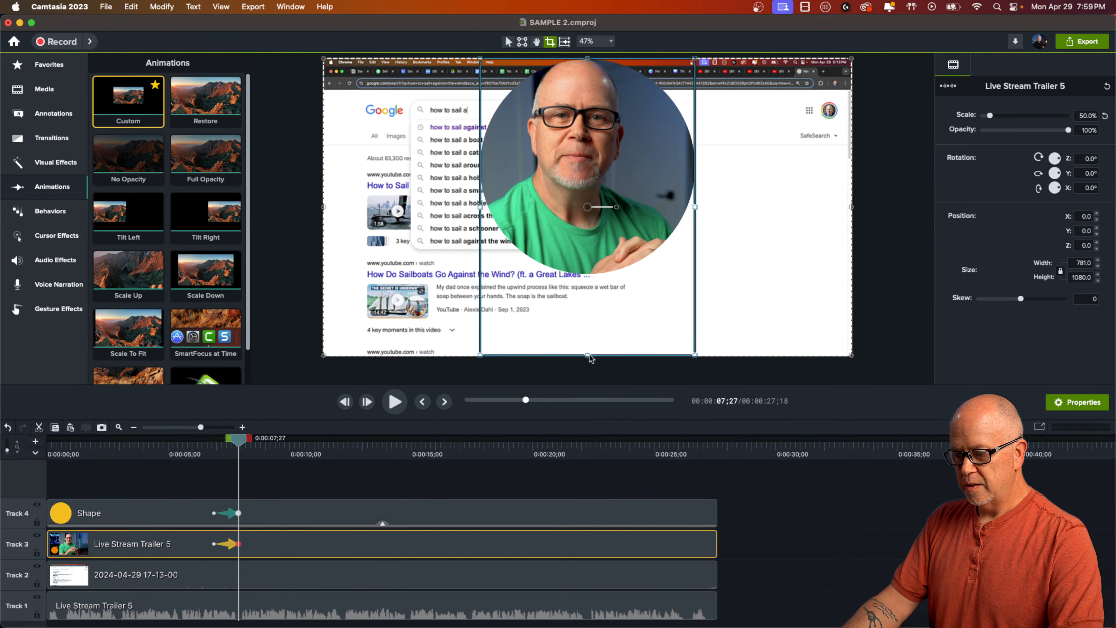
left_click_drag(588, 355, 592, 286)
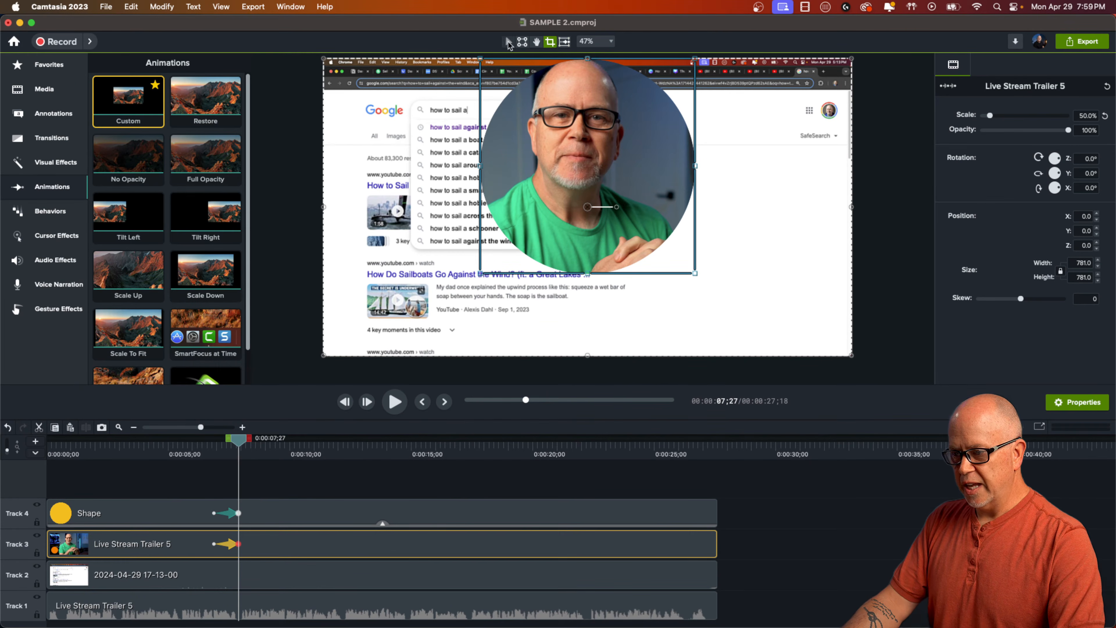
left_click(509, 43)
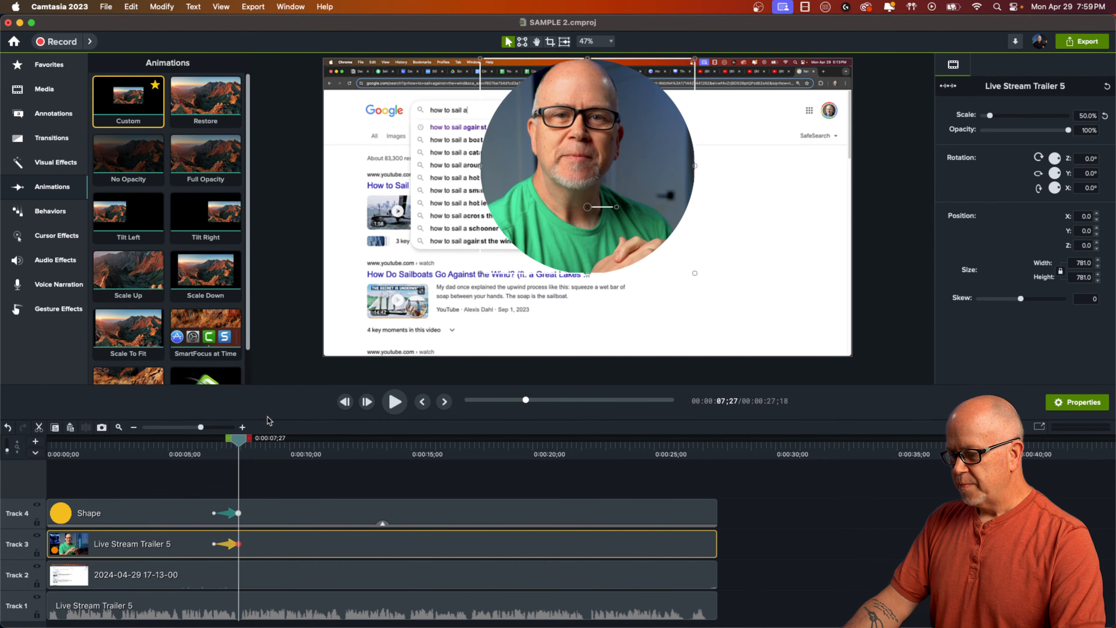
Step: Shorten the webcam clip's animation by moving its start later than the circle's, so the crop edges stay outside the shrinking circle
left_click_drag(240, 443, 232, 479)
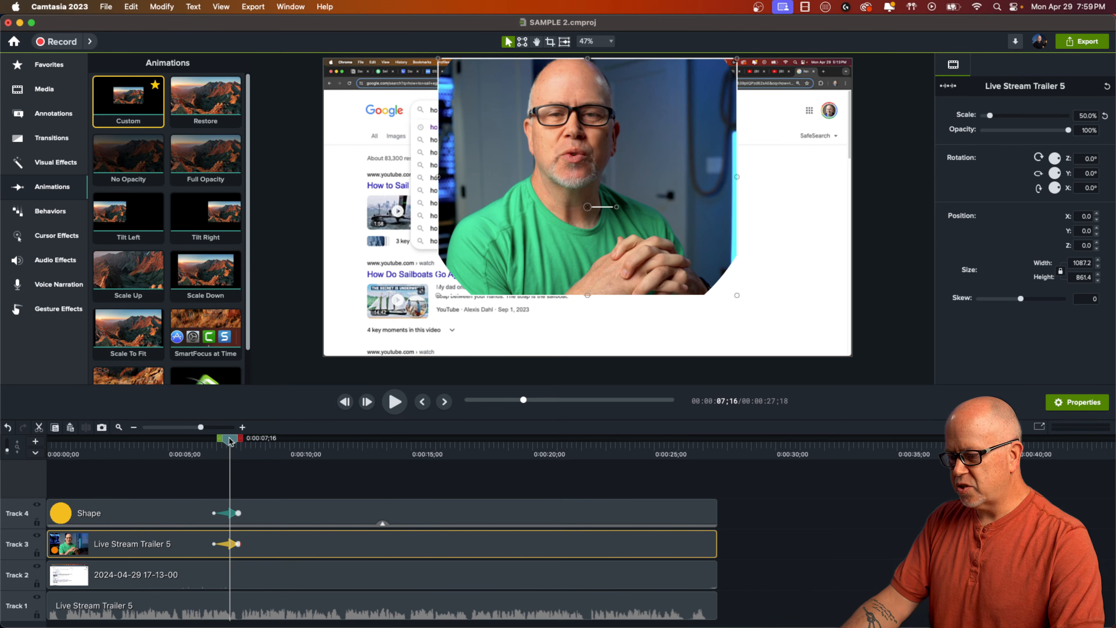
left_click_drag(234, 443, 211, 466)
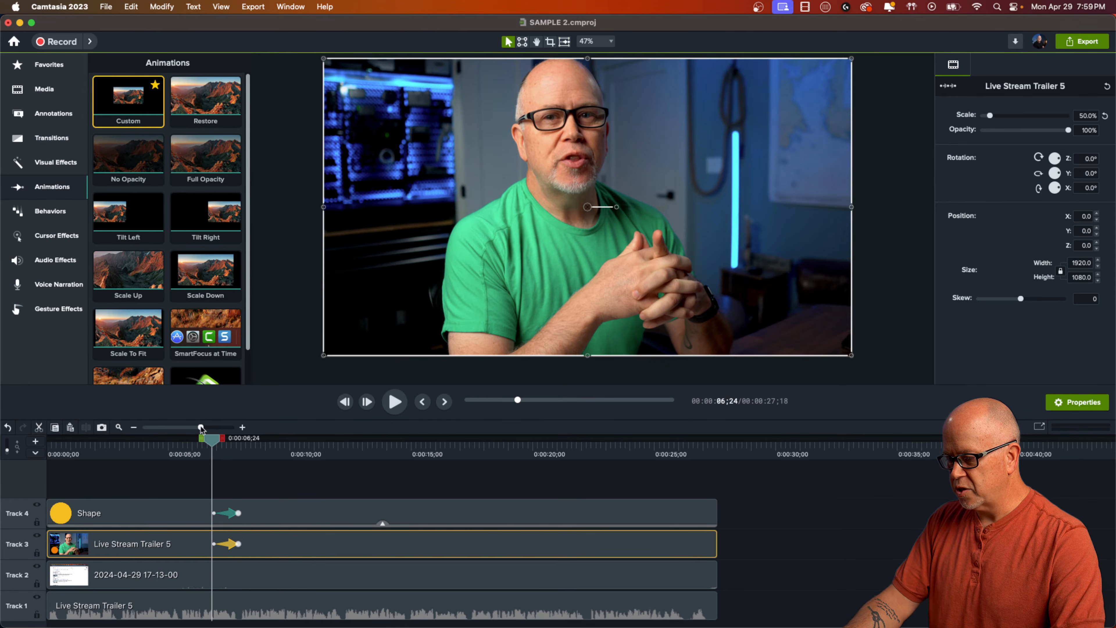
left_click_drag(201, 428, 209, 429)
left_click(342, 545)
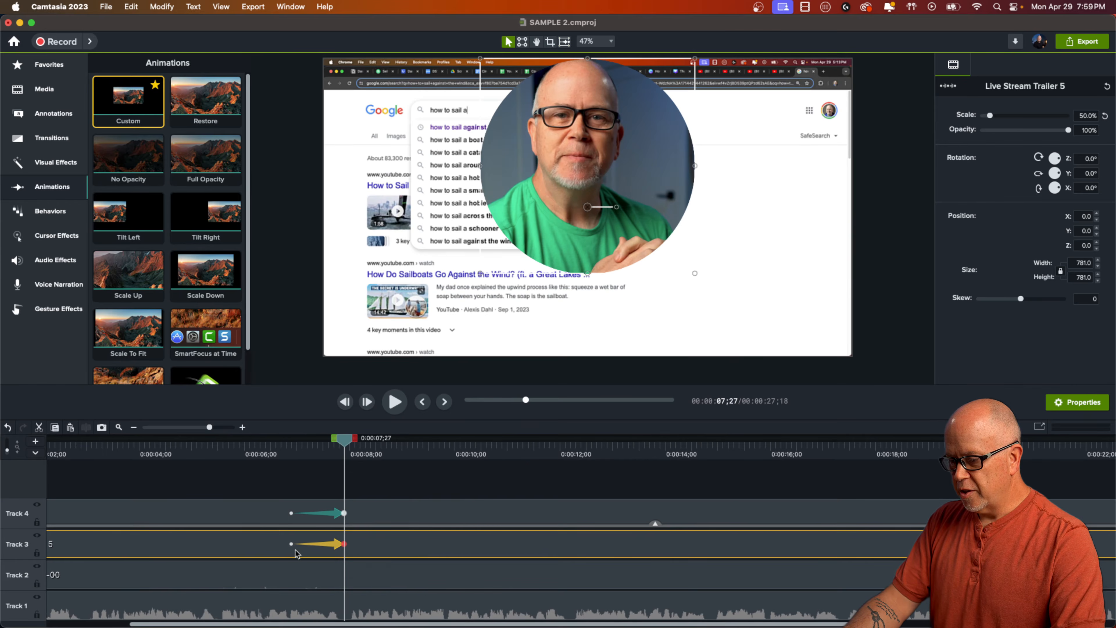
left_click_drag(293, 546, 317, 550)
Step: Play back the retimed transition from about 0:00:06;20 to check the circle for visible crop edges
left_click(275, 450)
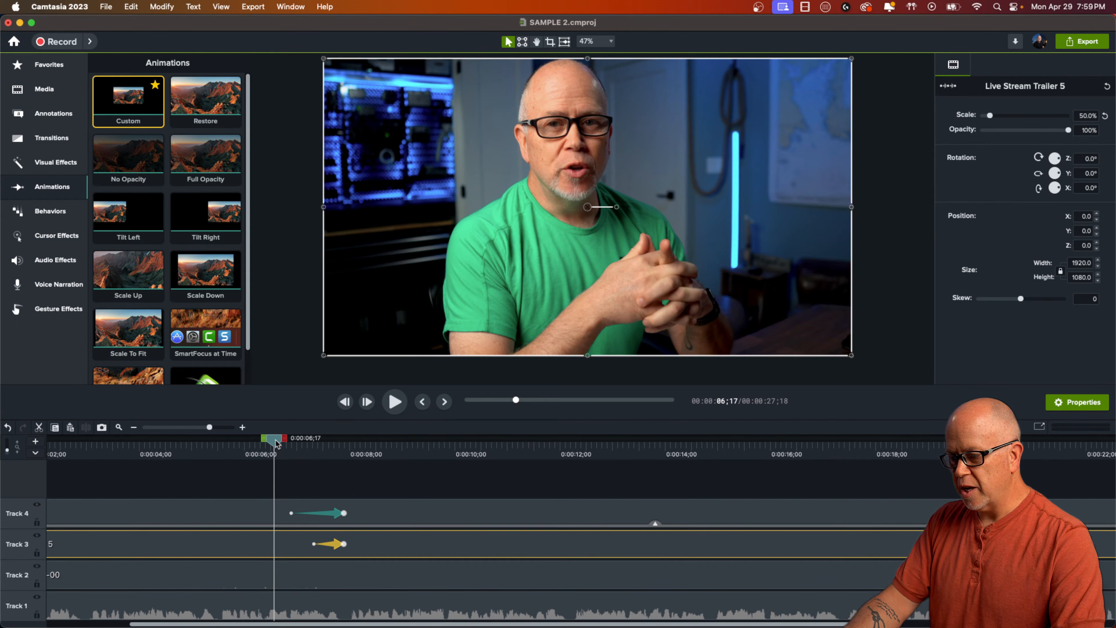
left_click_drag(276, 444, 280, 507)
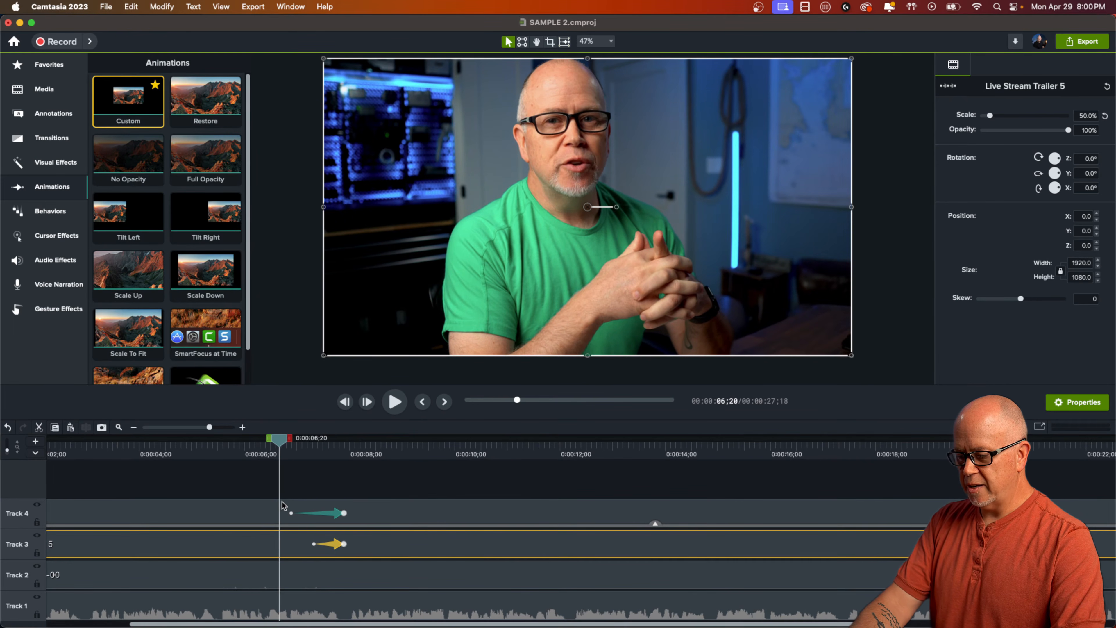
key("space")
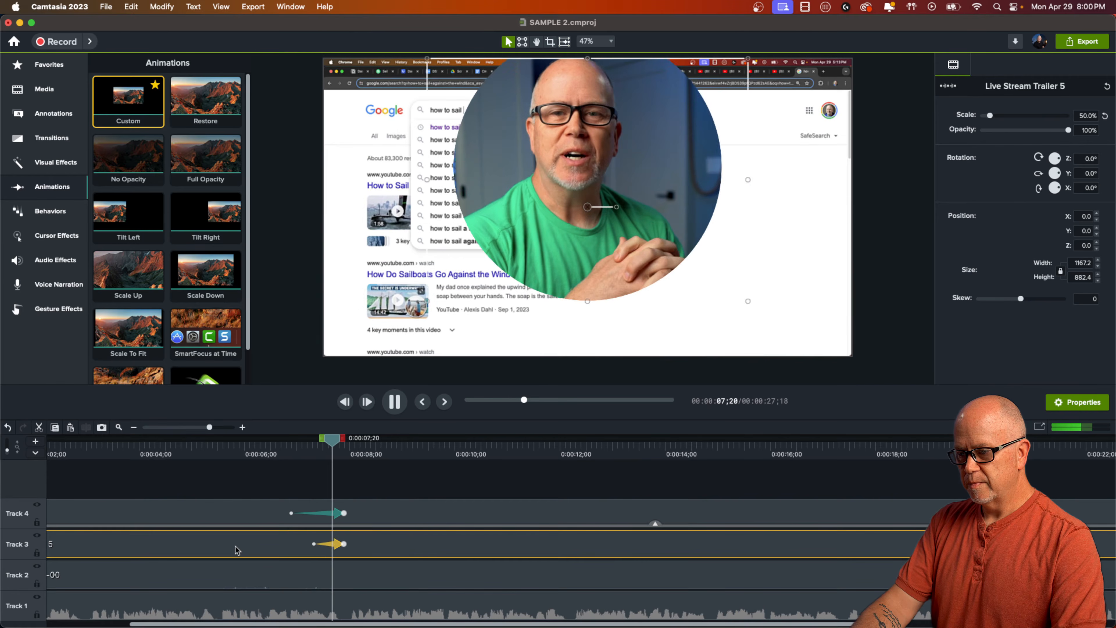
key("space")
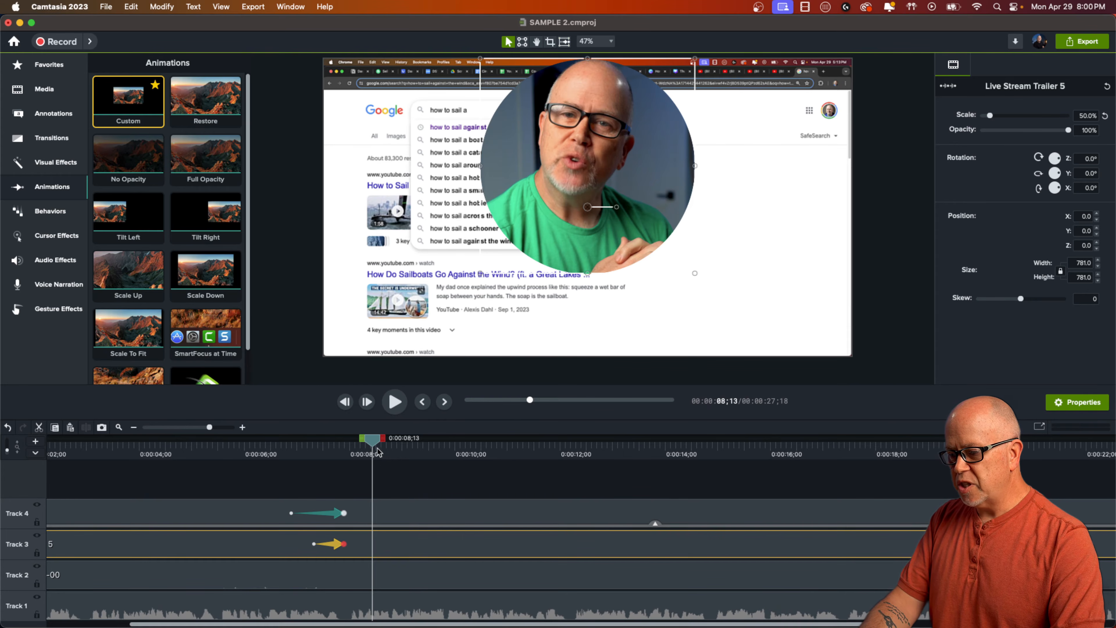
Step: Split the shape and webcam clips at 0:00:08;05 and group the two pieces that follow the split
left_click_drag(375, 443, 358, 461)
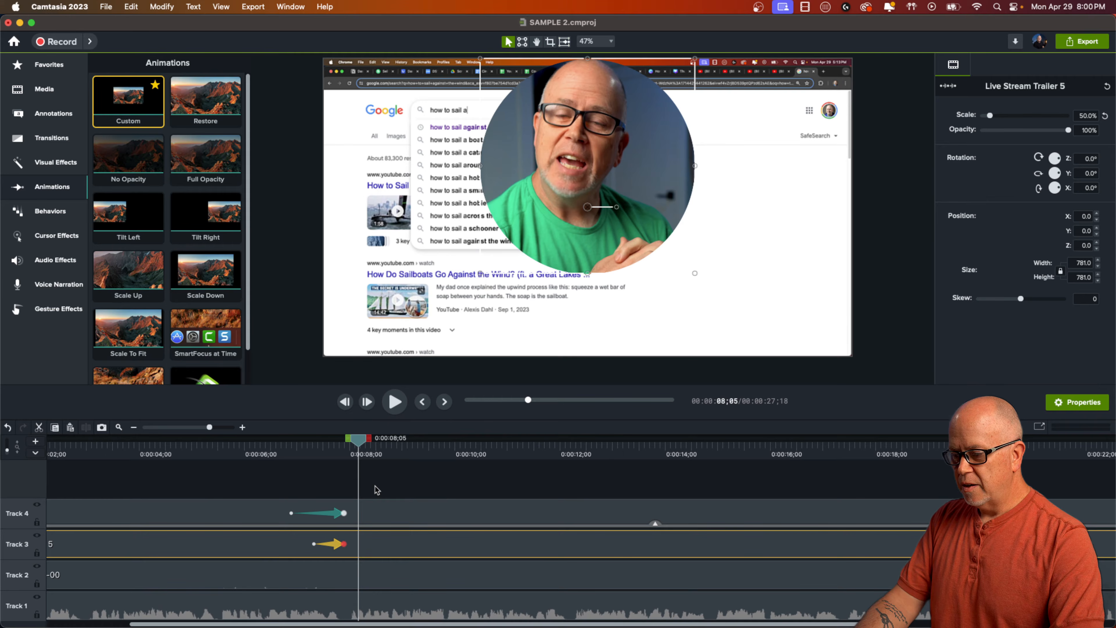
left_click_drag(377, 490, 399, 545)
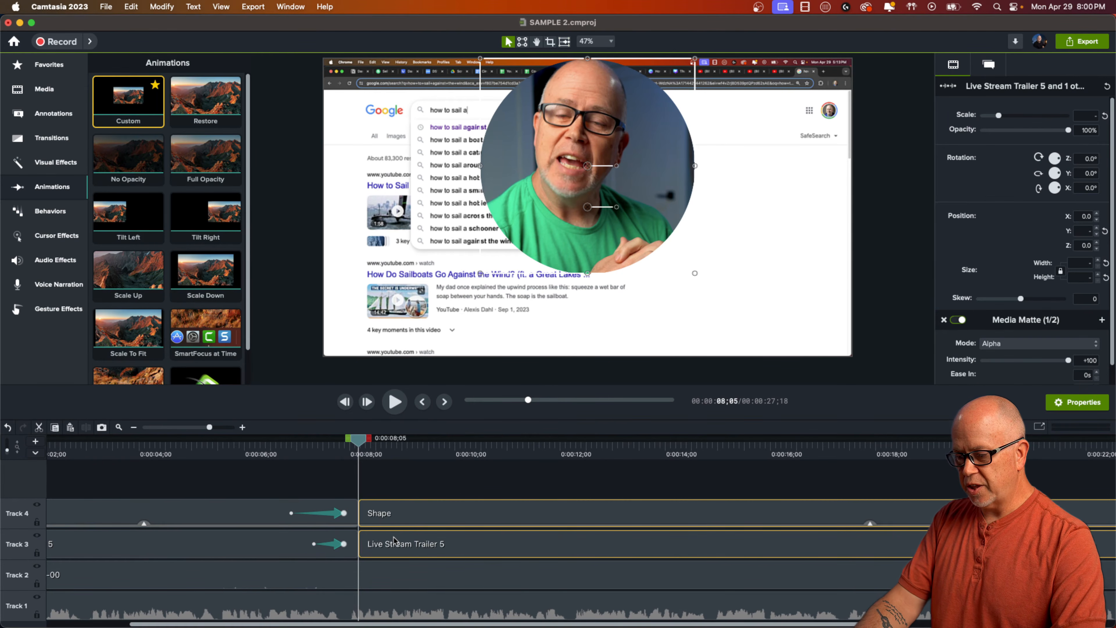
right_click(415, 520)
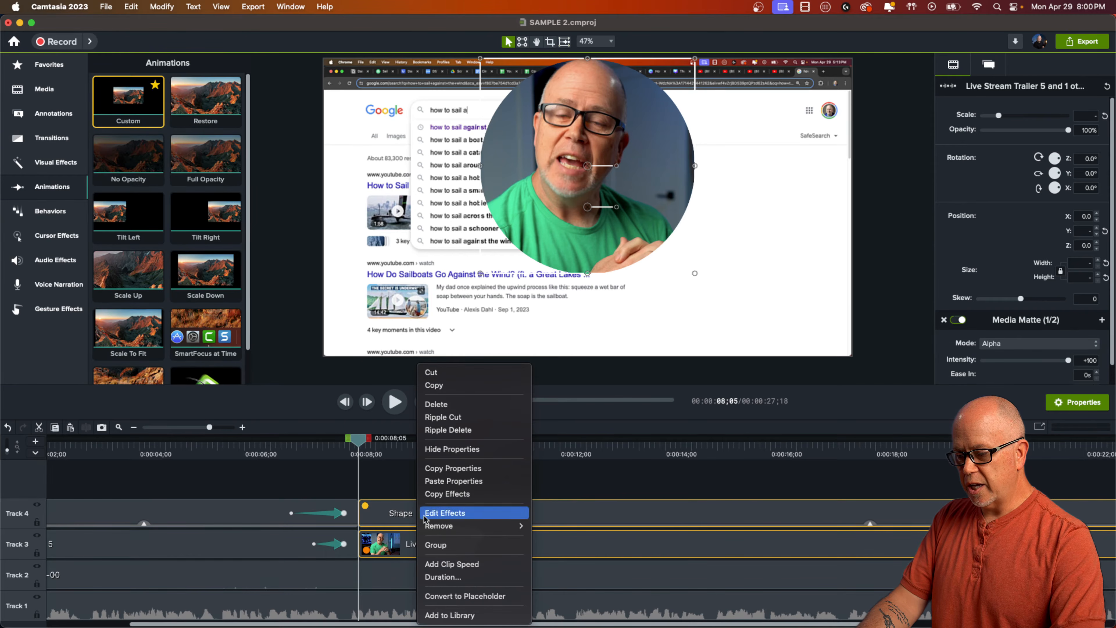
left_click(433, 546)
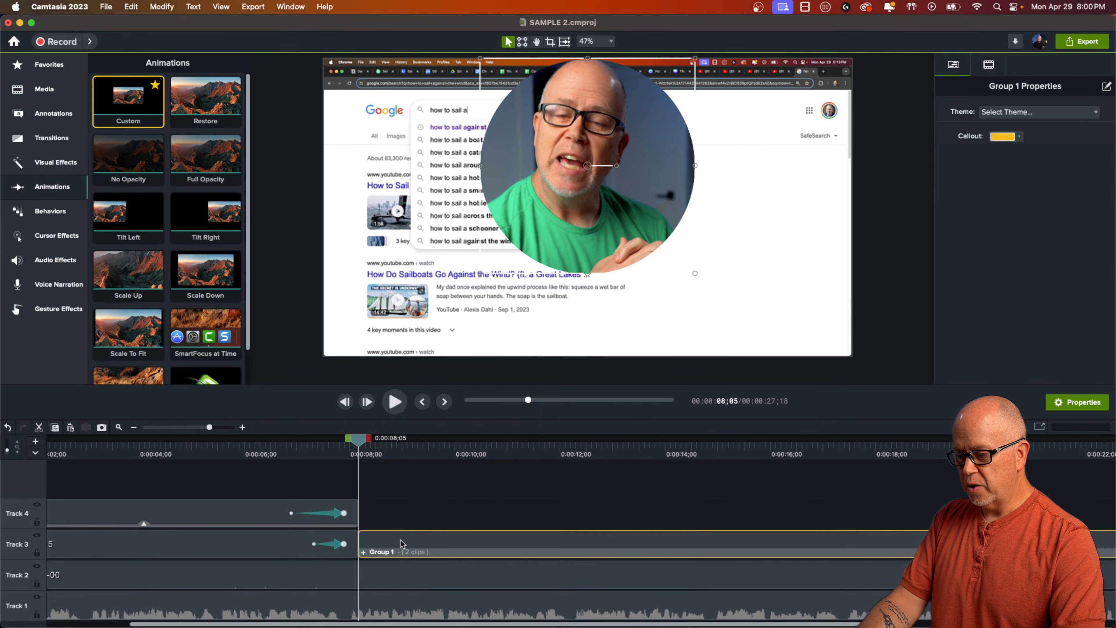
Step: Add a Custom animation to the grouped clip ending at about 0:00:09;13, shrinking the circle to about 41% in the canvas's lower-right corner
left_click_drag(359, 446, 392, 473)
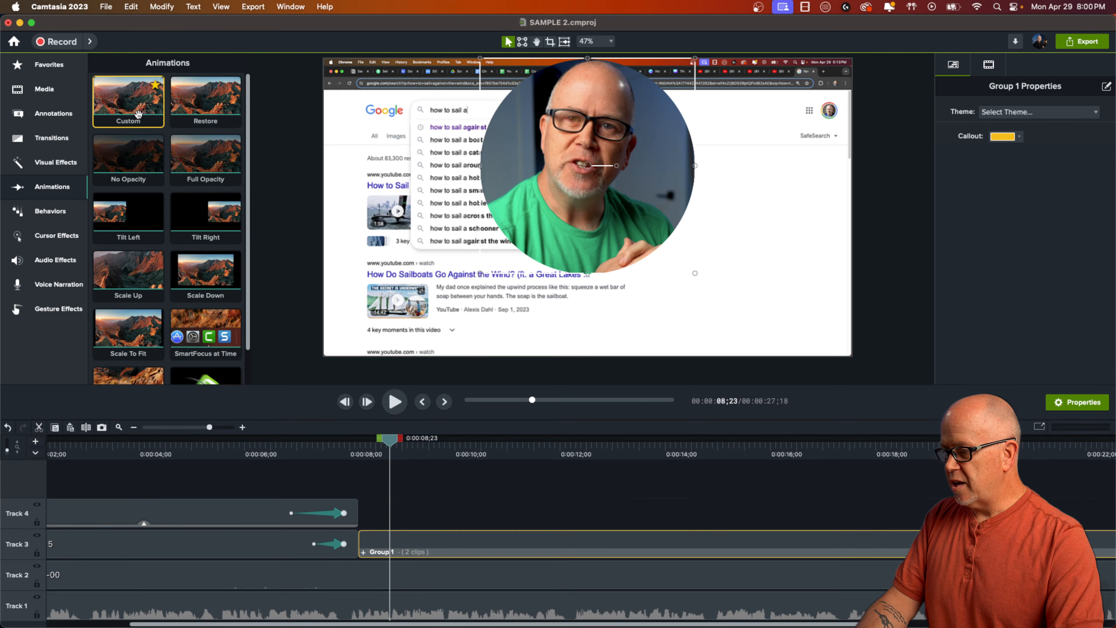
left_click_drag(128, 95, 428, 558)
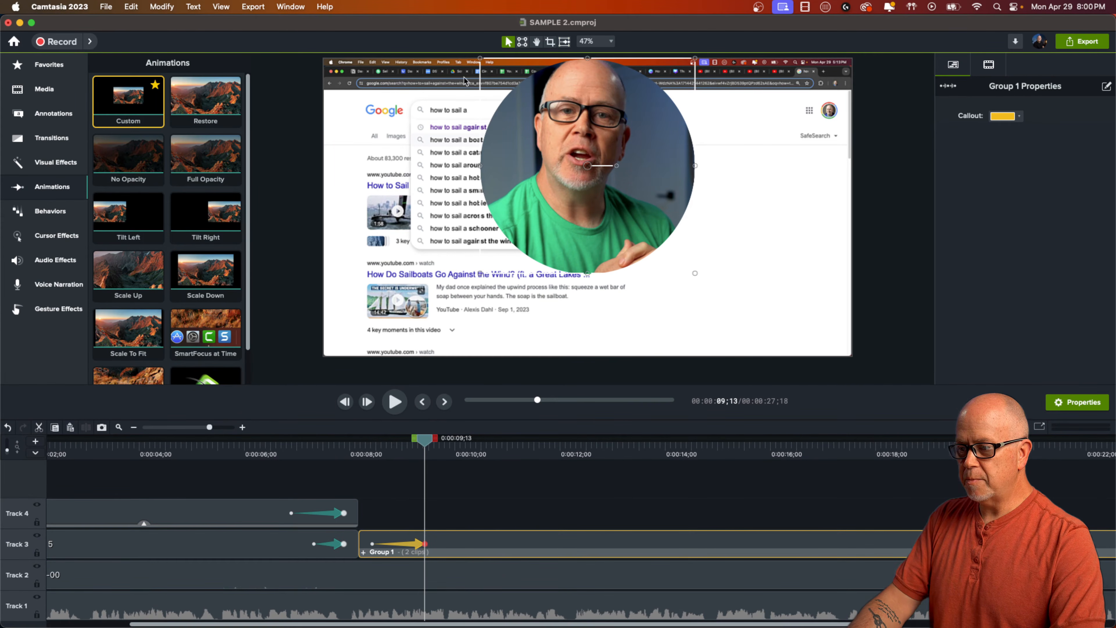
left_click_drag(482, 63, 761, 288)
left_click_drag(728, 236, 747, 253)
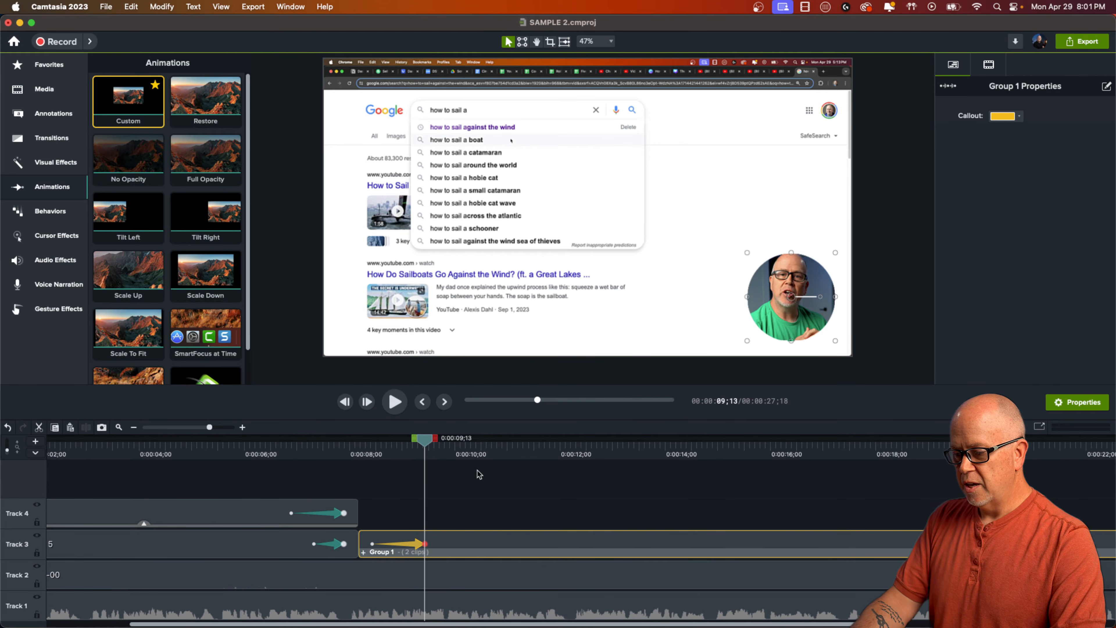
Step: Play back the full transition from about 0:00:05;28 to check the circle's move into the corner
left_click(262, 480)
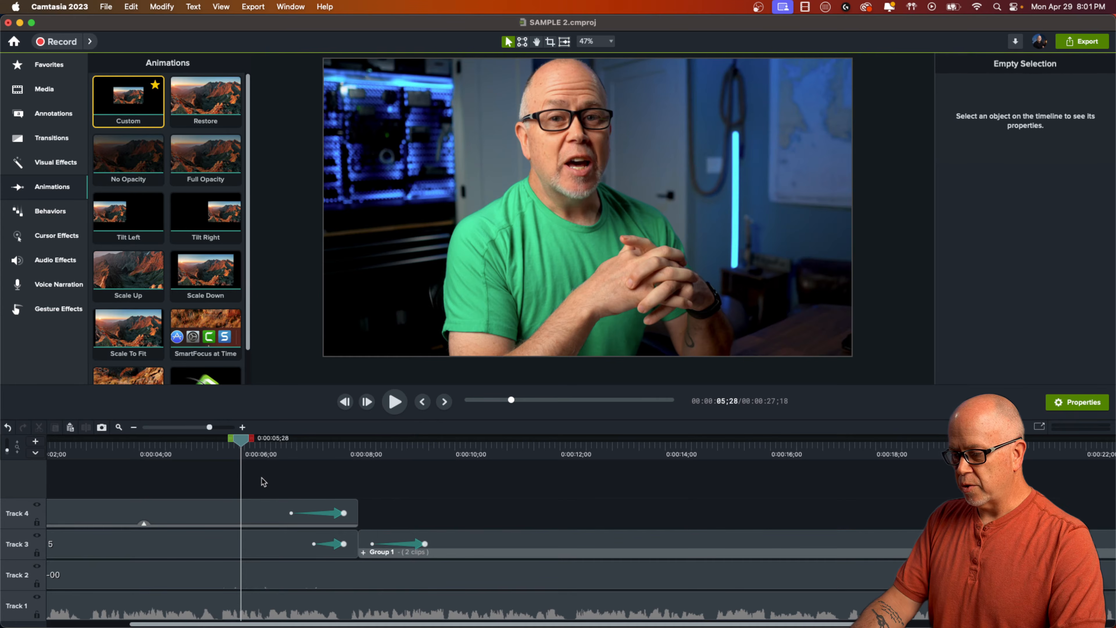
key("space")
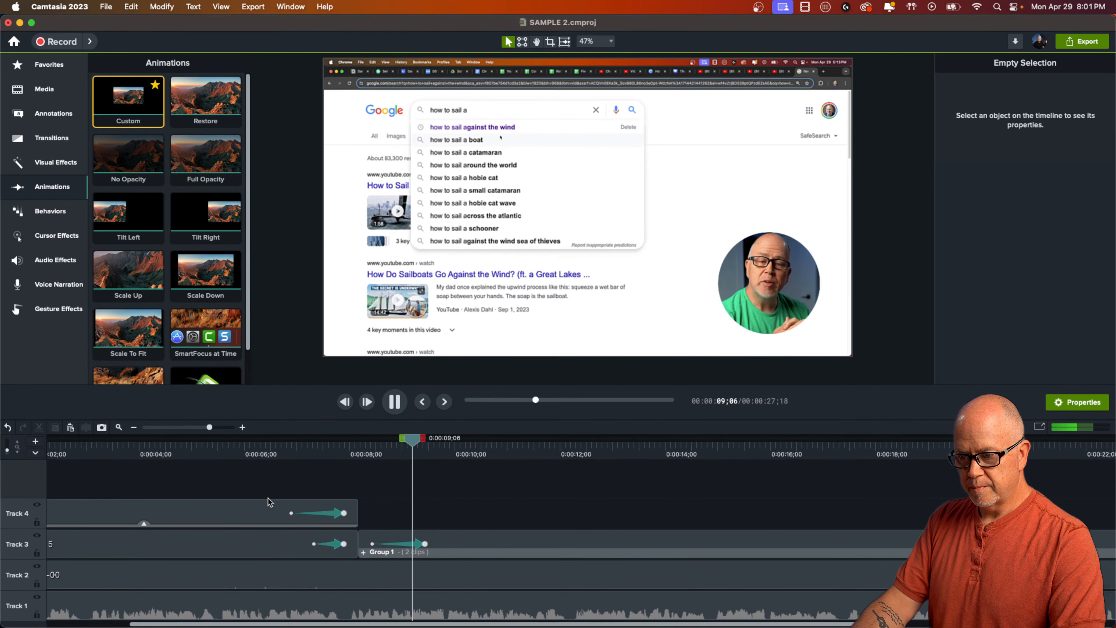
key("space")
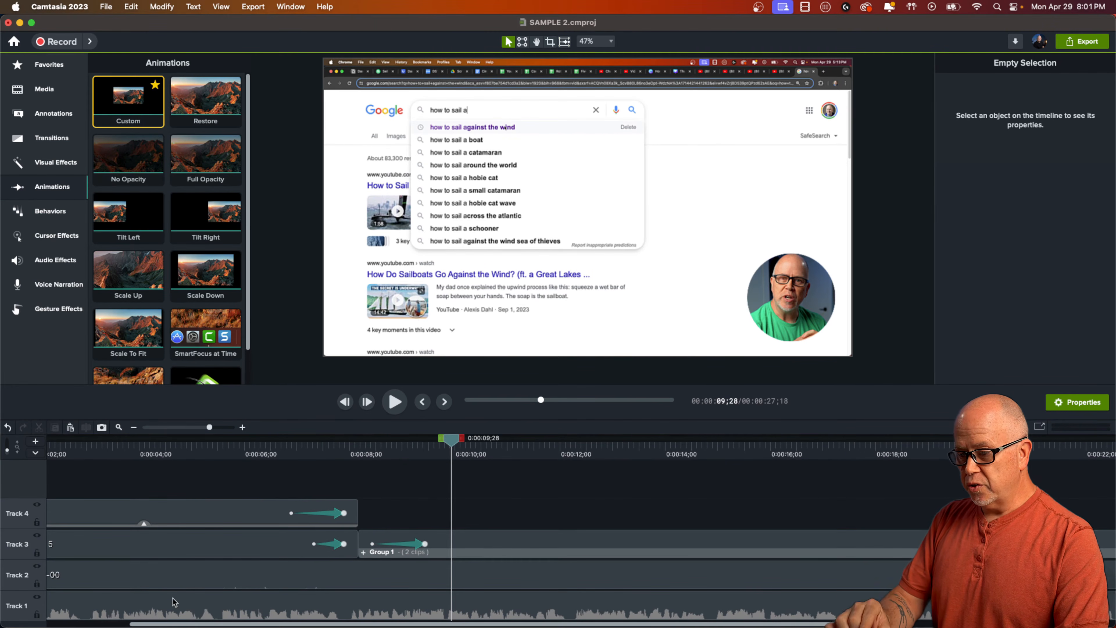
Step: Apply the Border visual effect to the grouped webcam clip
left_click(464, 547)
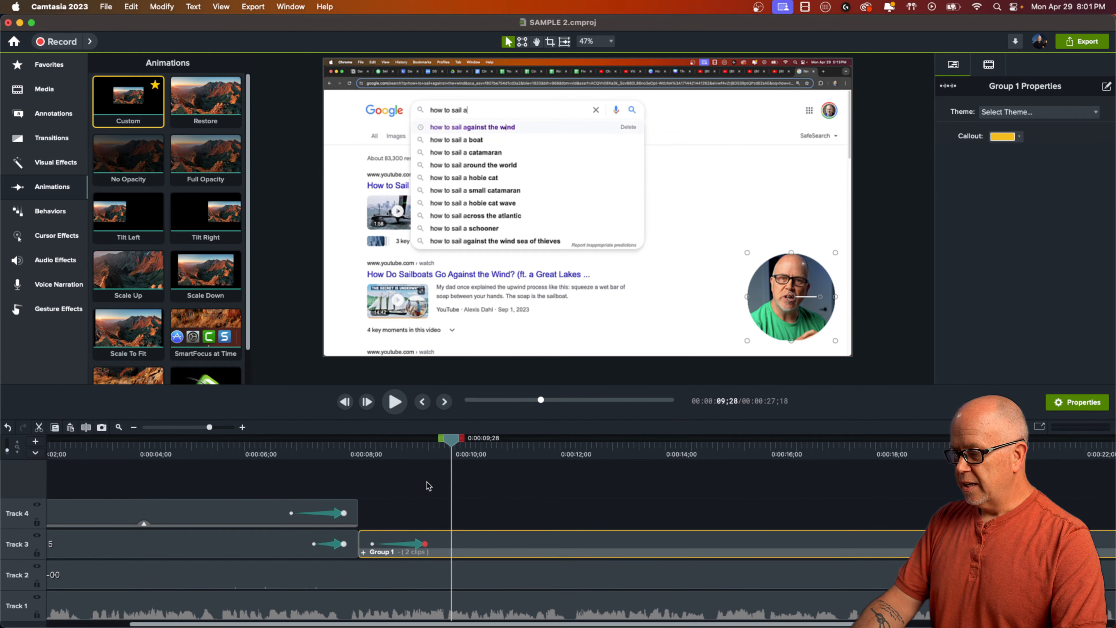
left_click(55, 166)
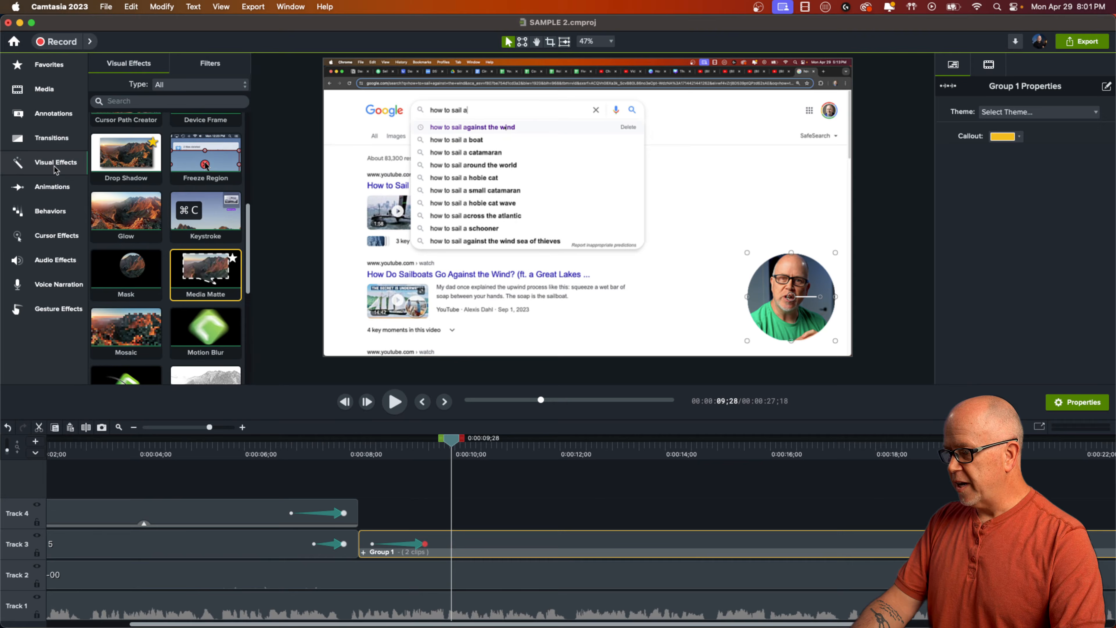
scroll(167, 279, "down", 2)
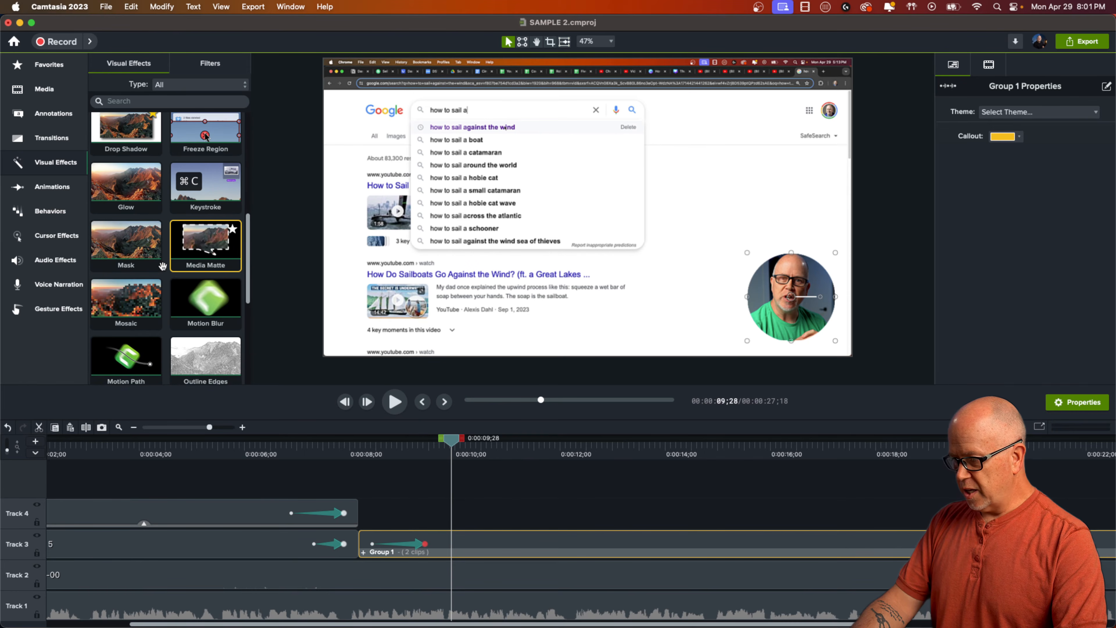
scroll(166, 280, "up", 6)
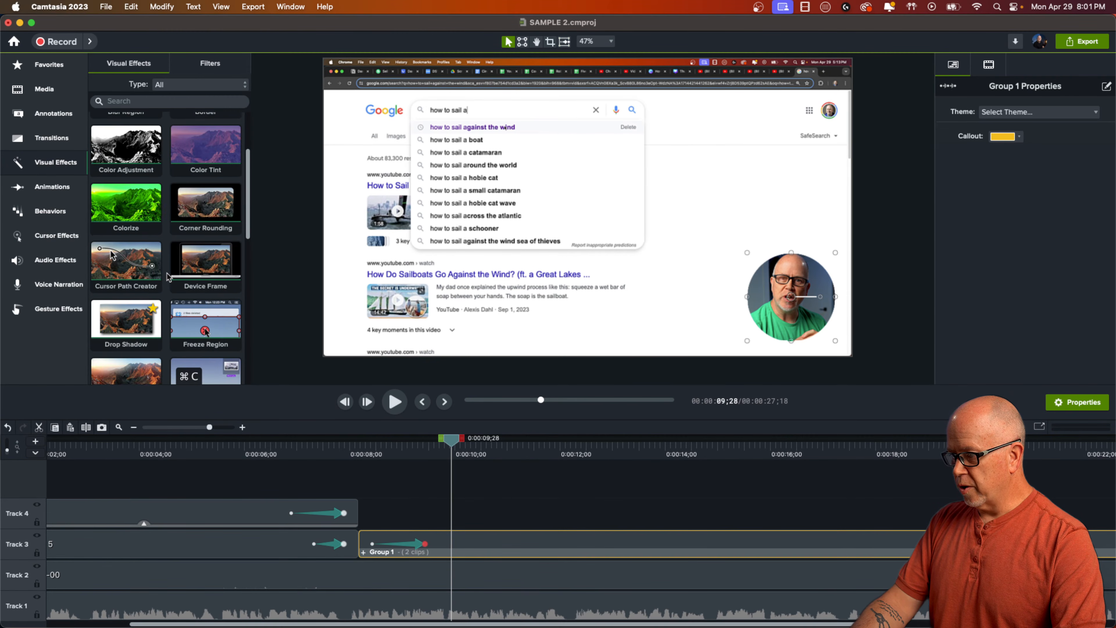
left_click_drag(206, 198, 483, 545)
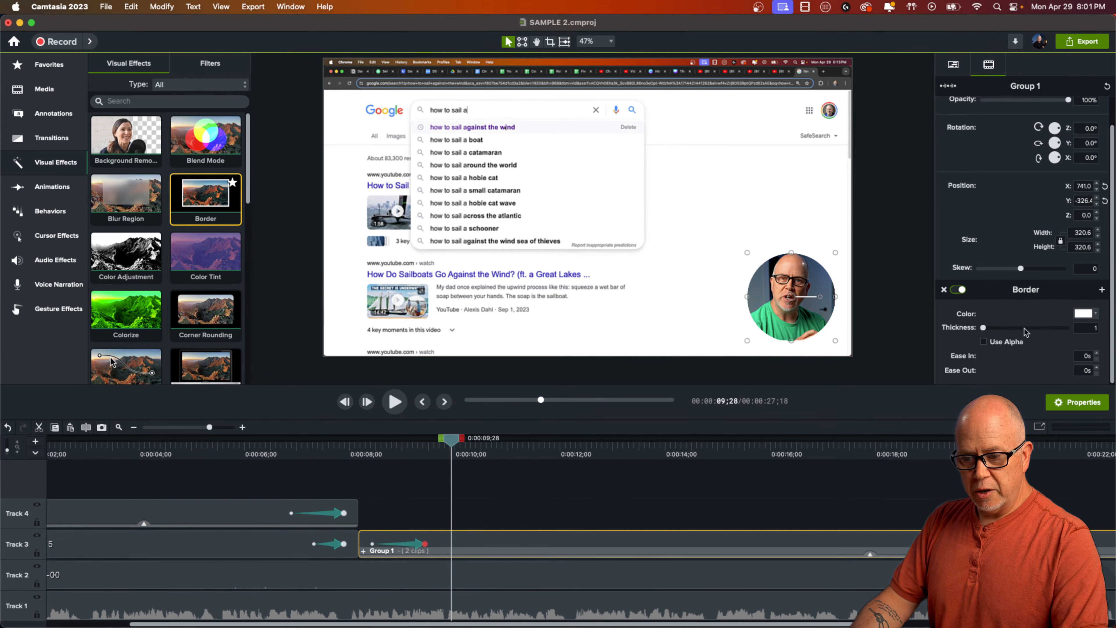
Step: Color the group's border blue, enable Use Alpha so it follows the circle, and set its thickness to 28
left_click(1083, 315)
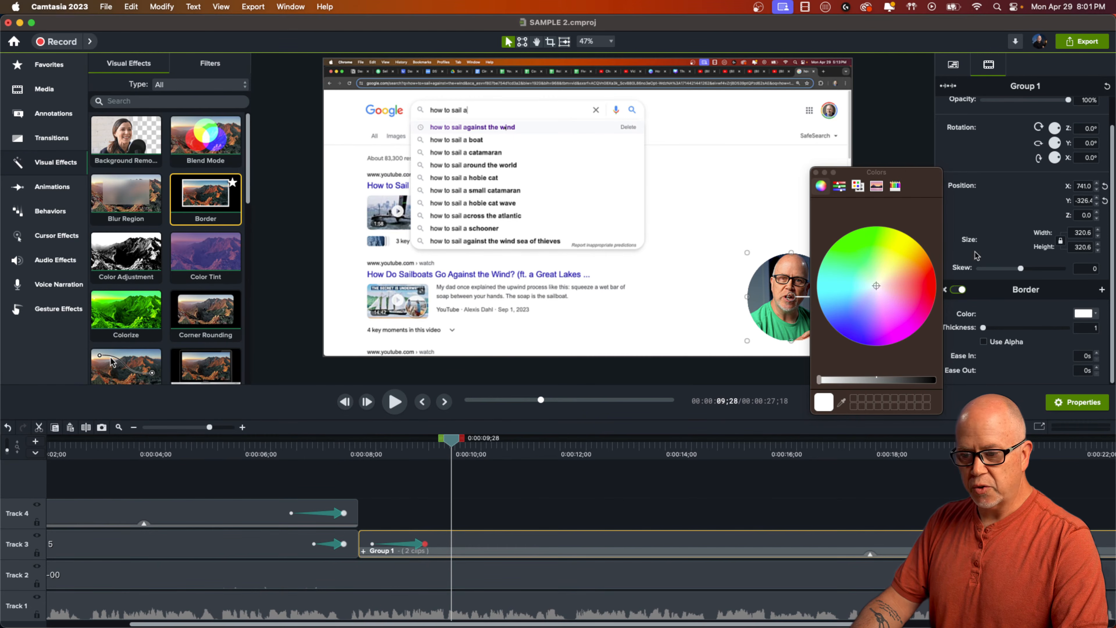
left_click(858, 186)
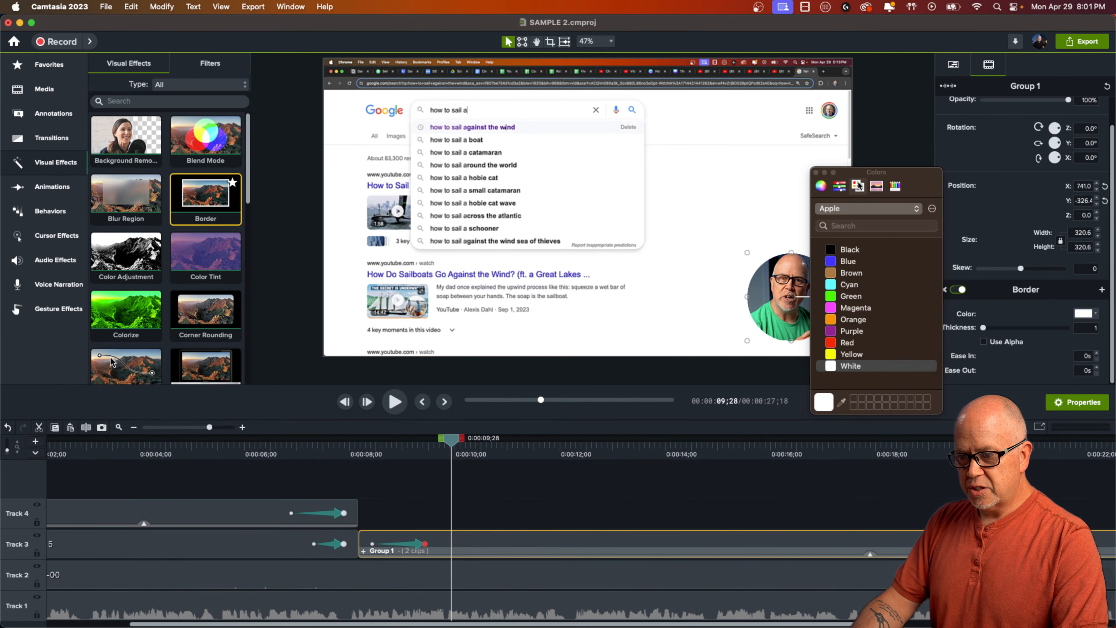
left_click(847, 262)
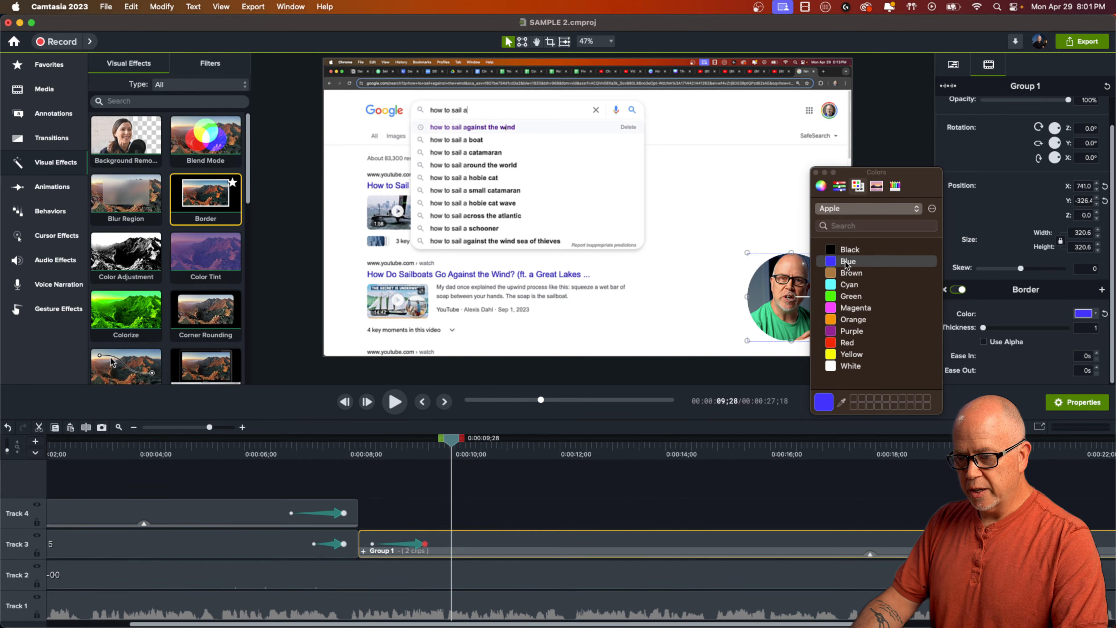
left_click(815, 172)
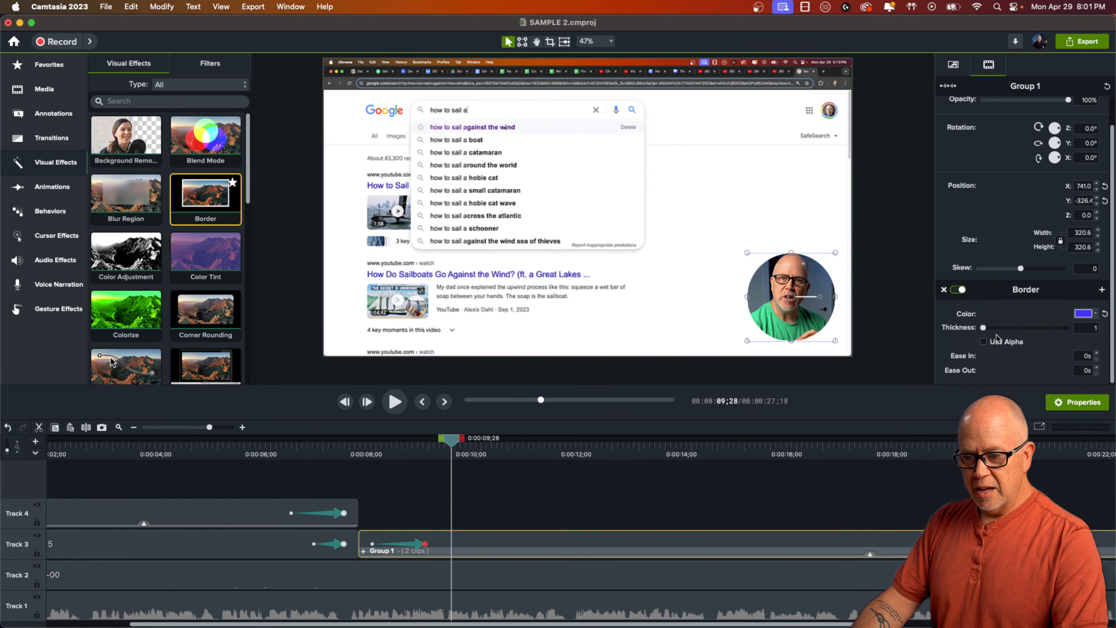
left_click_drag(983, 329, 1013, 330)
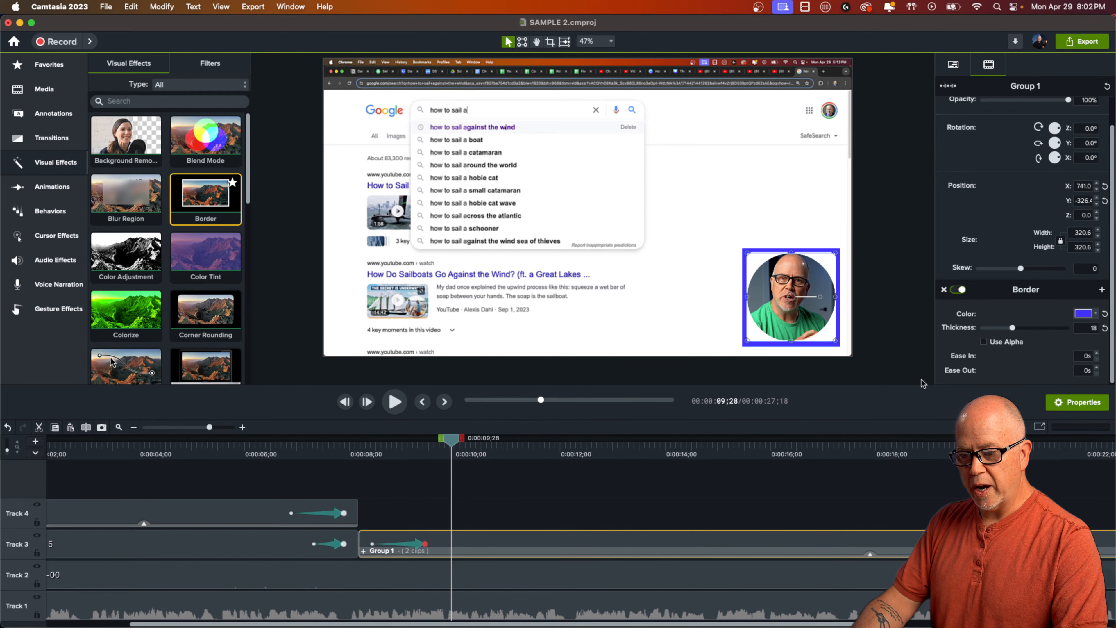
left_click(983, 343)
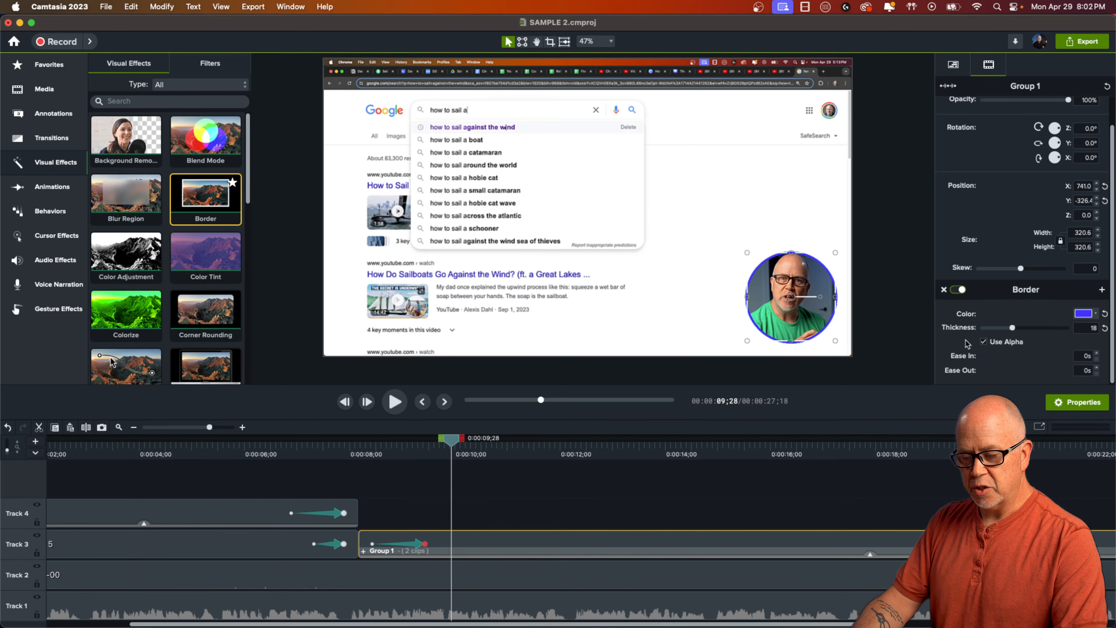
left_click_drag(1012, 329, 1030, 328)
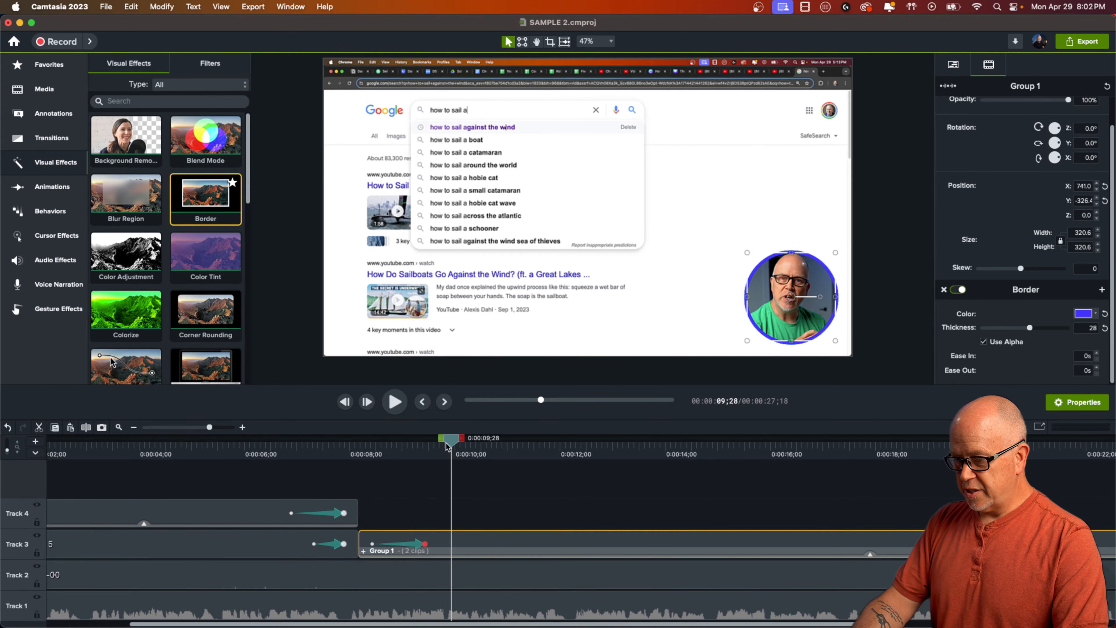
Step: At the start point of the group's animation, set the border thickness to 28 and its color to blue
left_click_drag(447, 446, 374, 492)
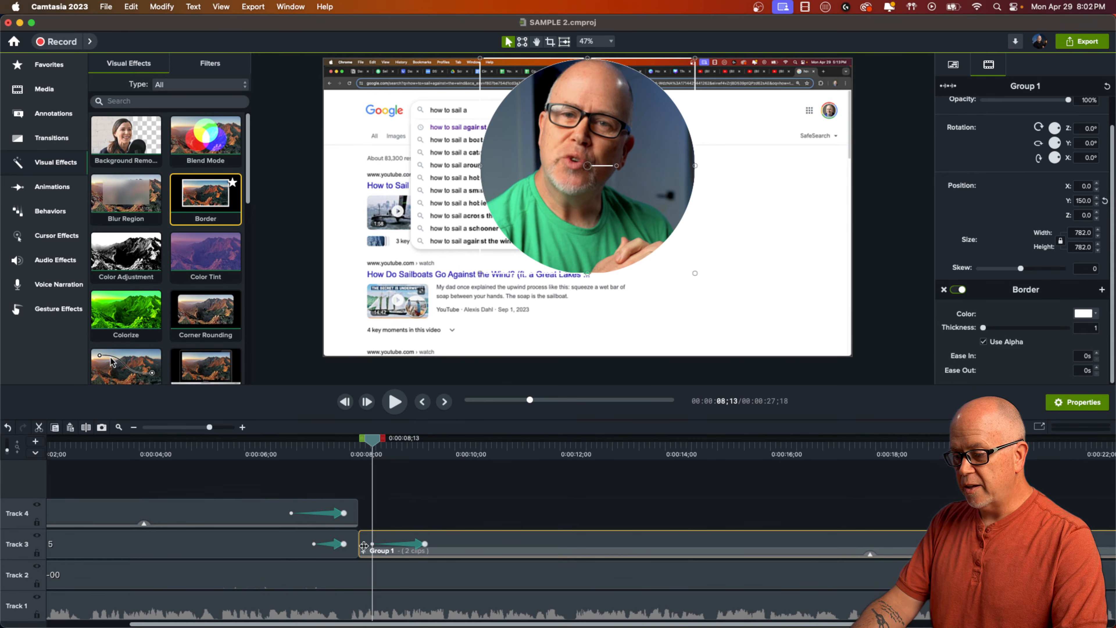
left_click(373, 545)
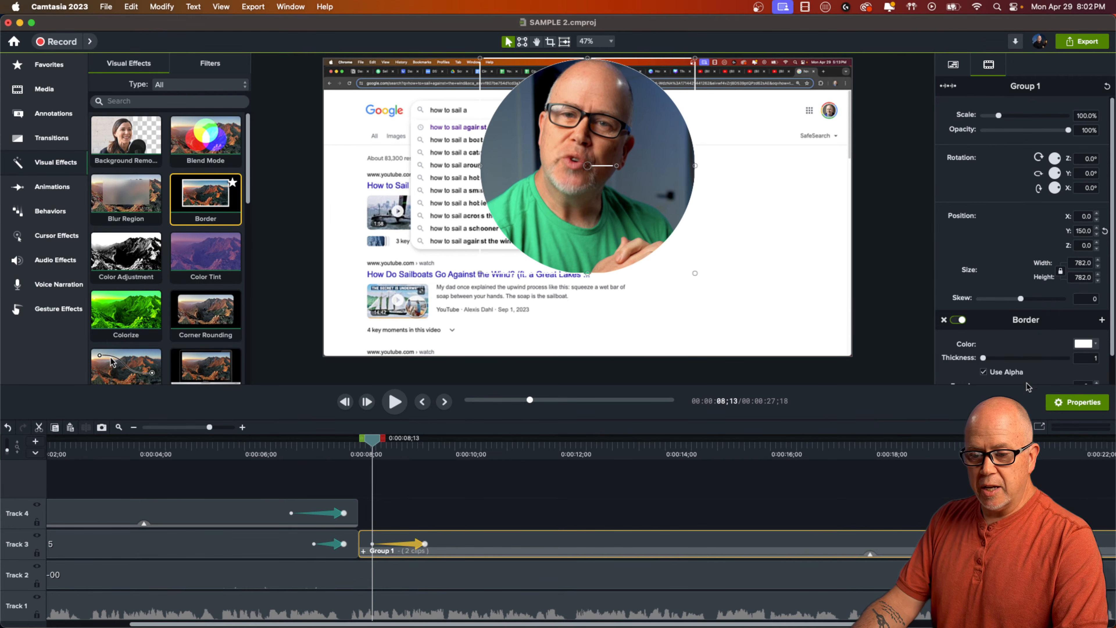
left_click(425, 544)
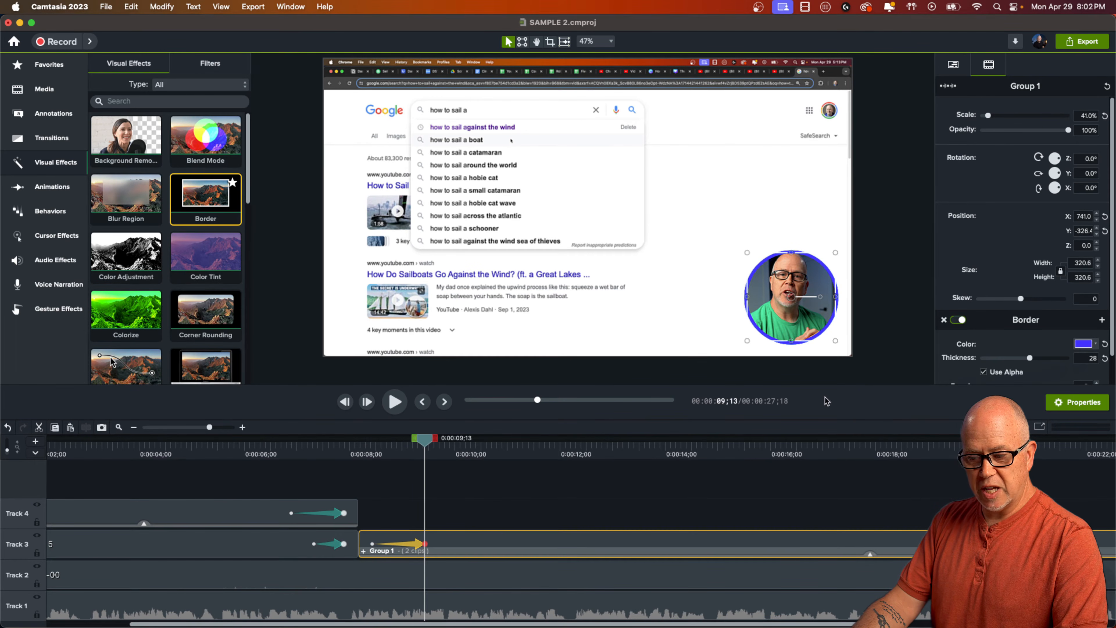
left_click(373, 545)
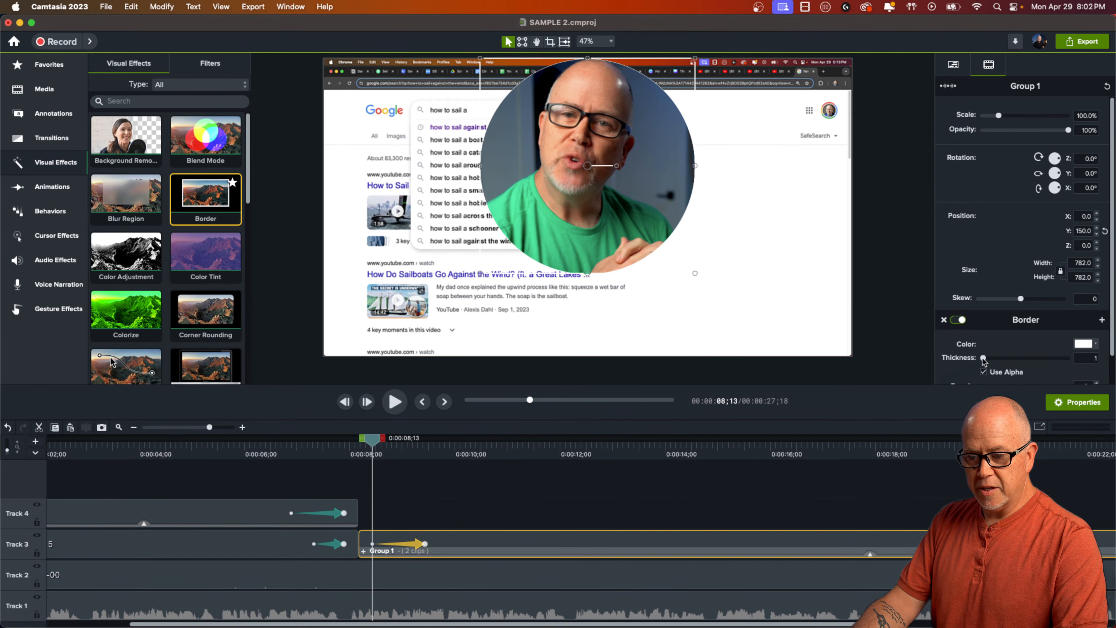
left_click_drag(983, 360, 1031, 370)
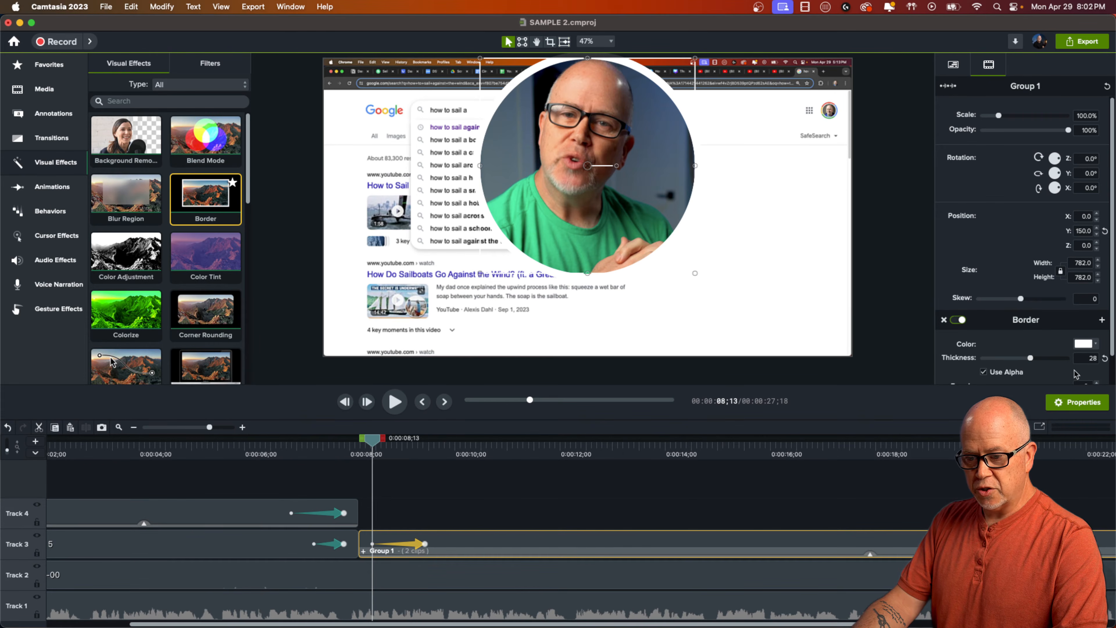
left_click(1083, 344)
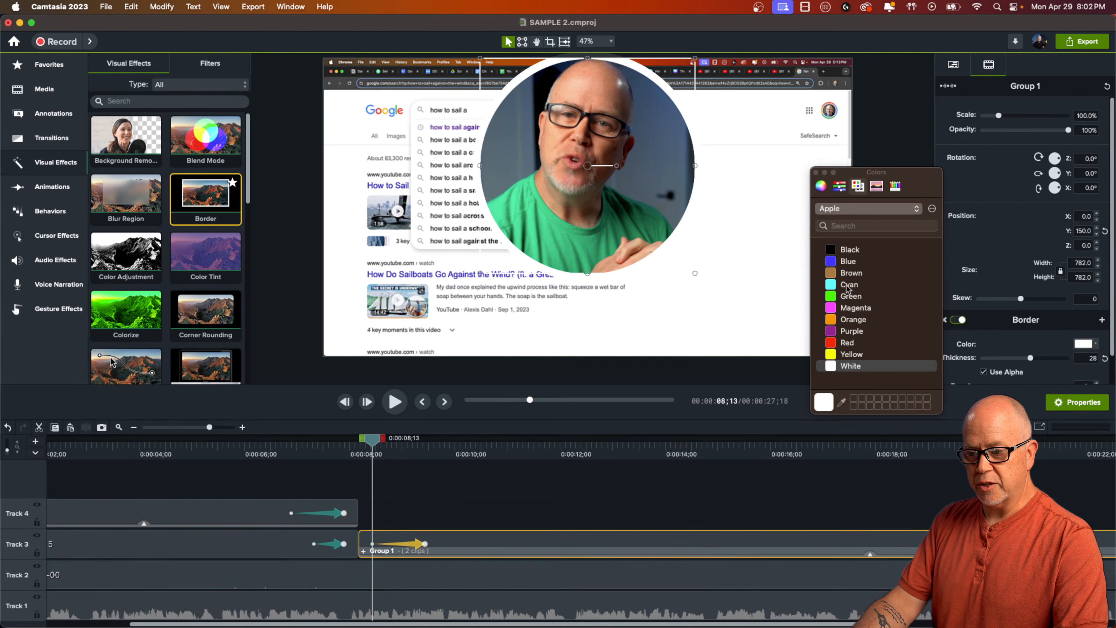
left_click(848, 262)
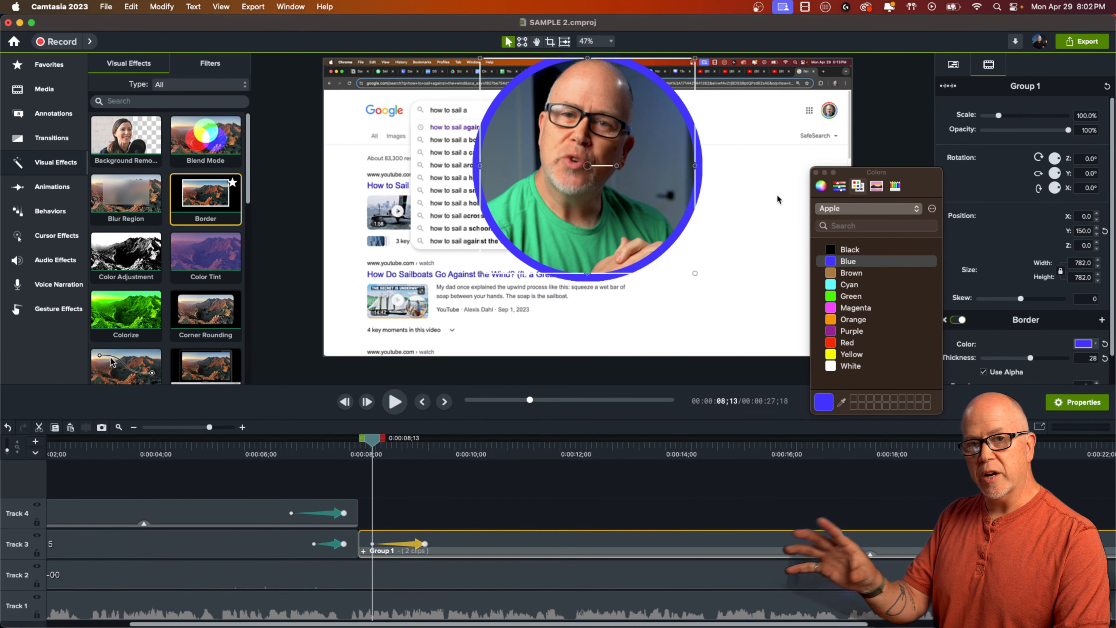
left_click(816, 173)
Step: Play back the transition from about 0:00:07;13 to check how the blue border appears
left_click_drag(377, 440, 325, 460)
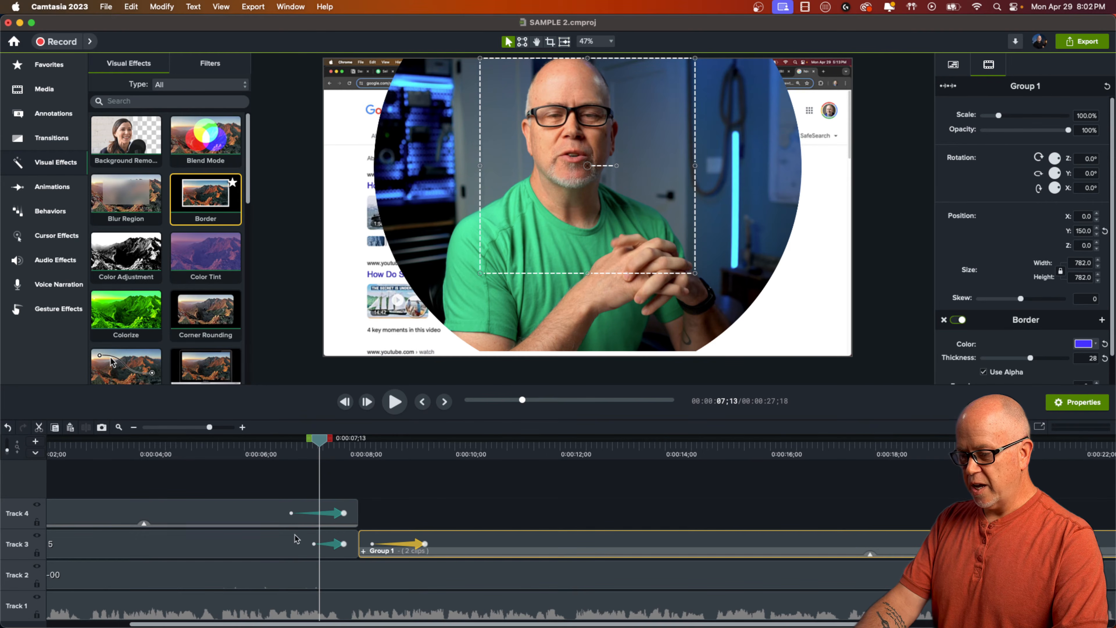
key("space")
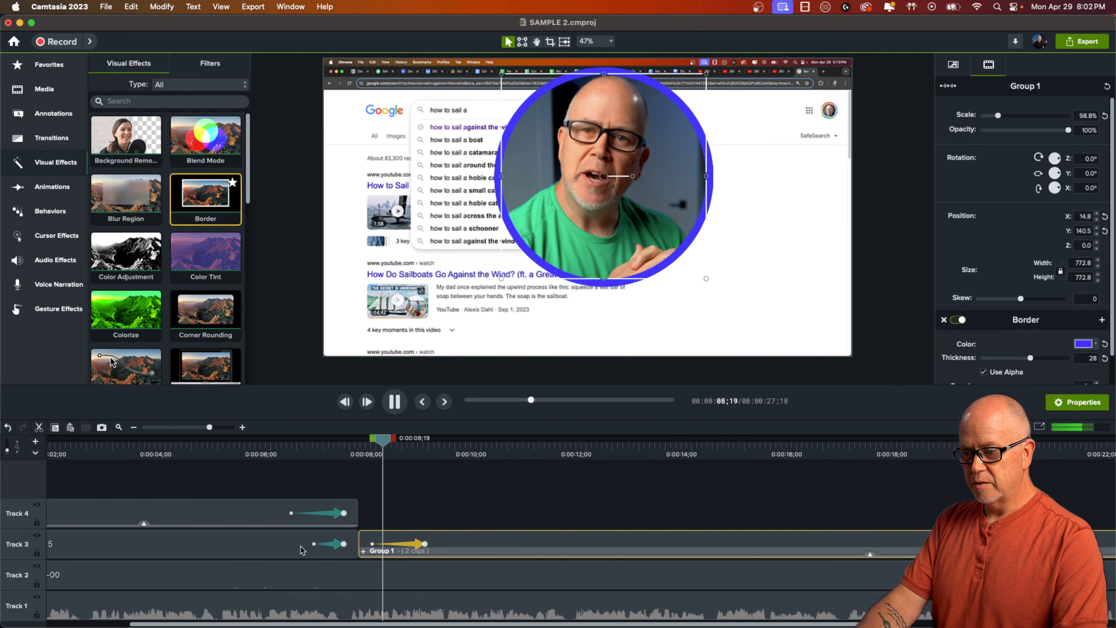
key("space")
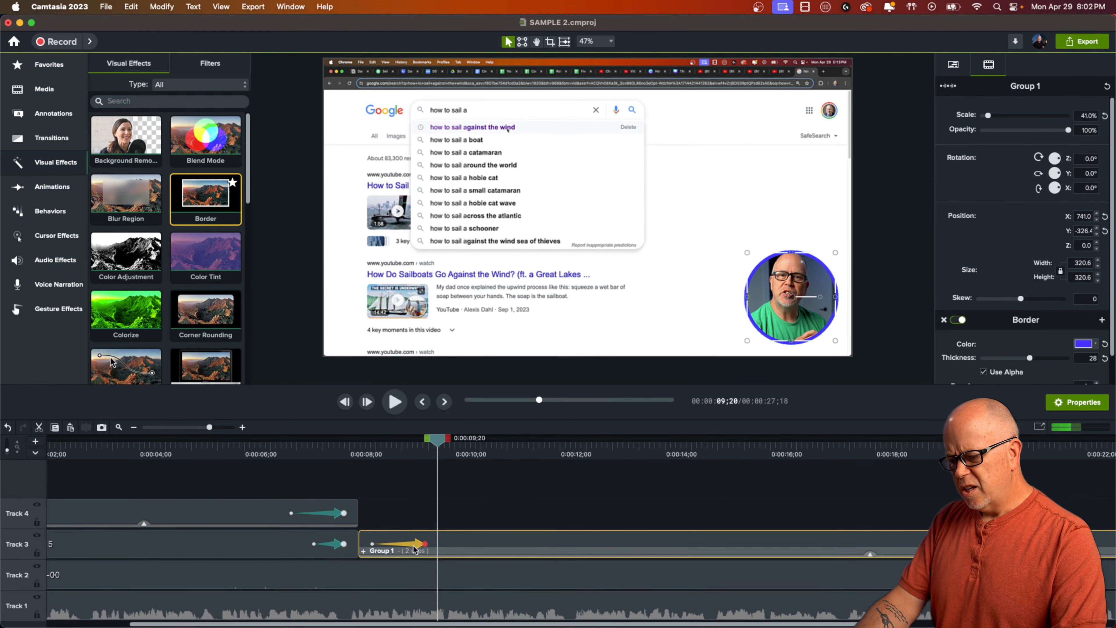
Step: Set the border thickness to 0 at the start point of the group's animation
left_click(372, 545)
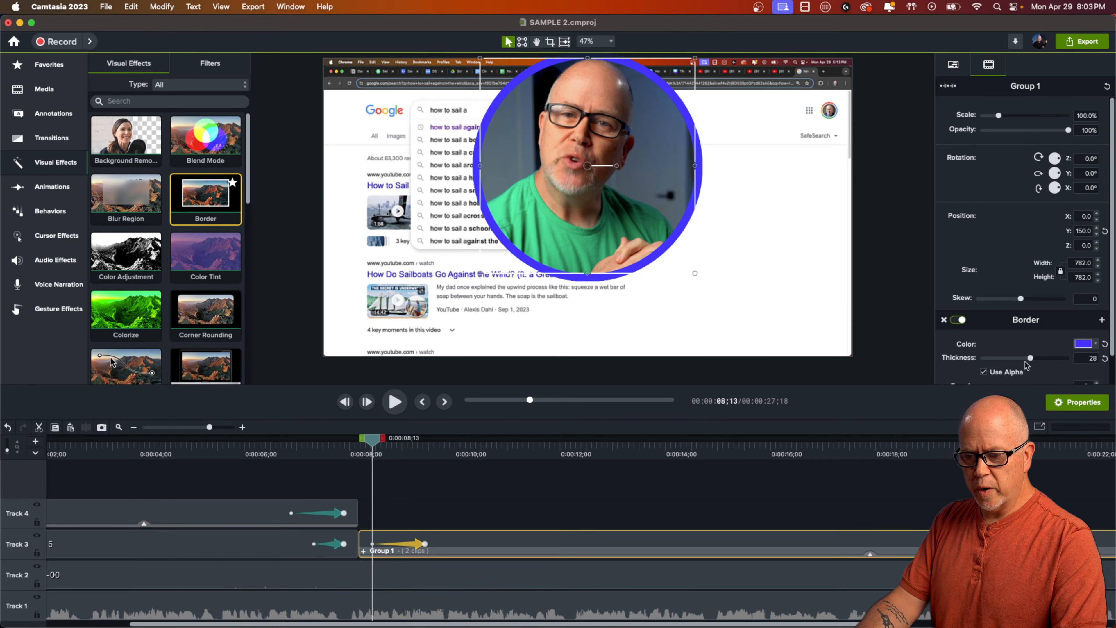
left_click_drag(1031, 358, 981, 359)
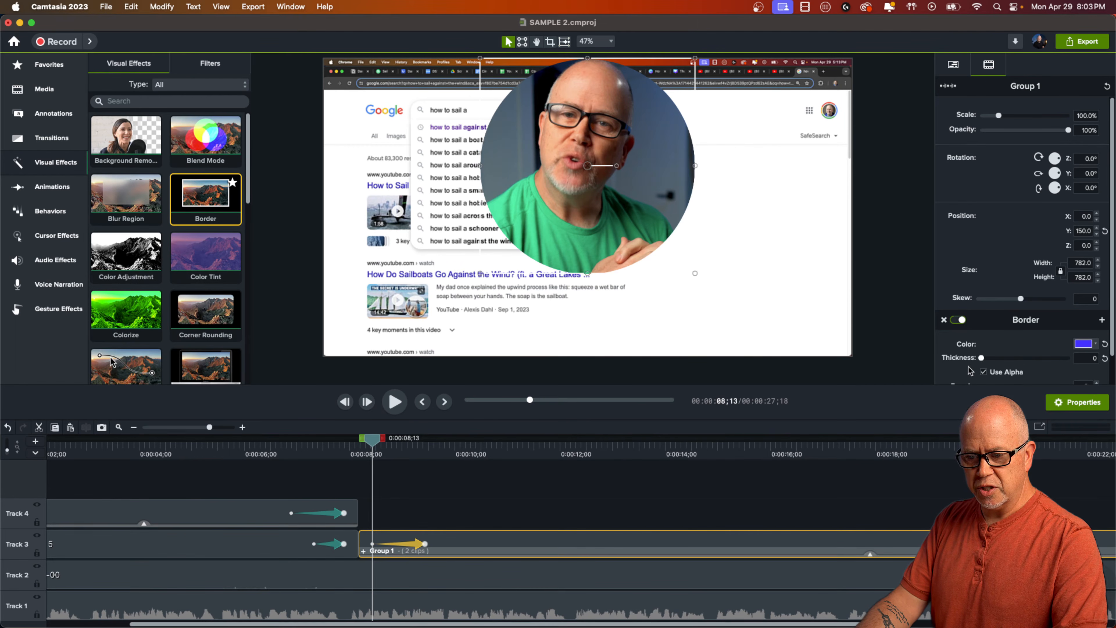
left_click(385, 501)
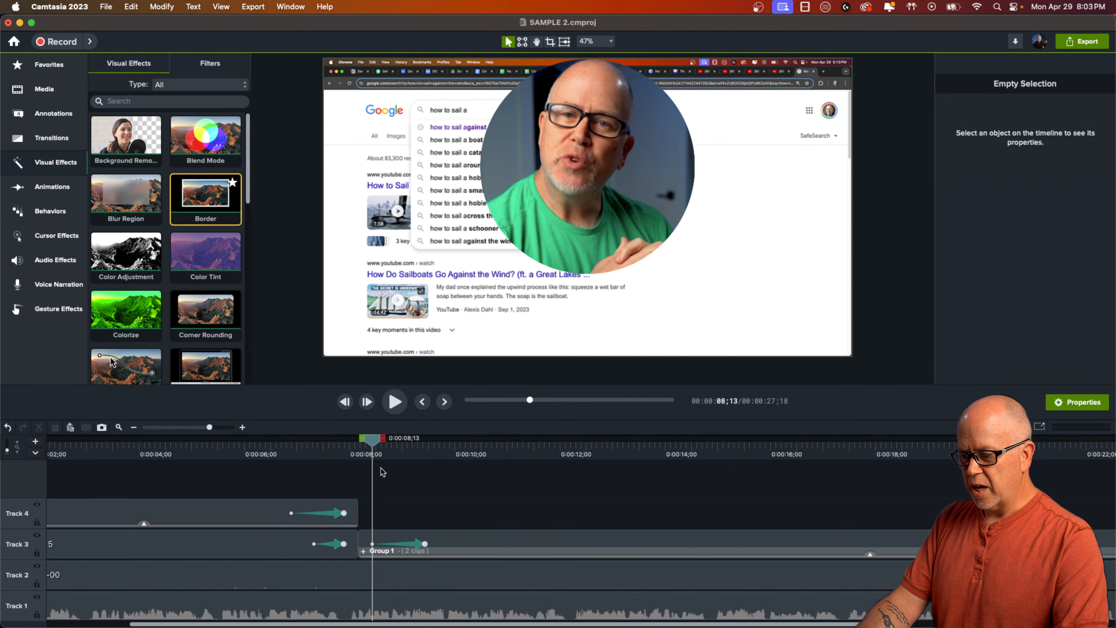
Step: Play back the transition from about 0:00:07;05 to check that the border grows in as the circle shrinks
left_click(374, 446)
left_click_drag(374, 446, 306, 446)
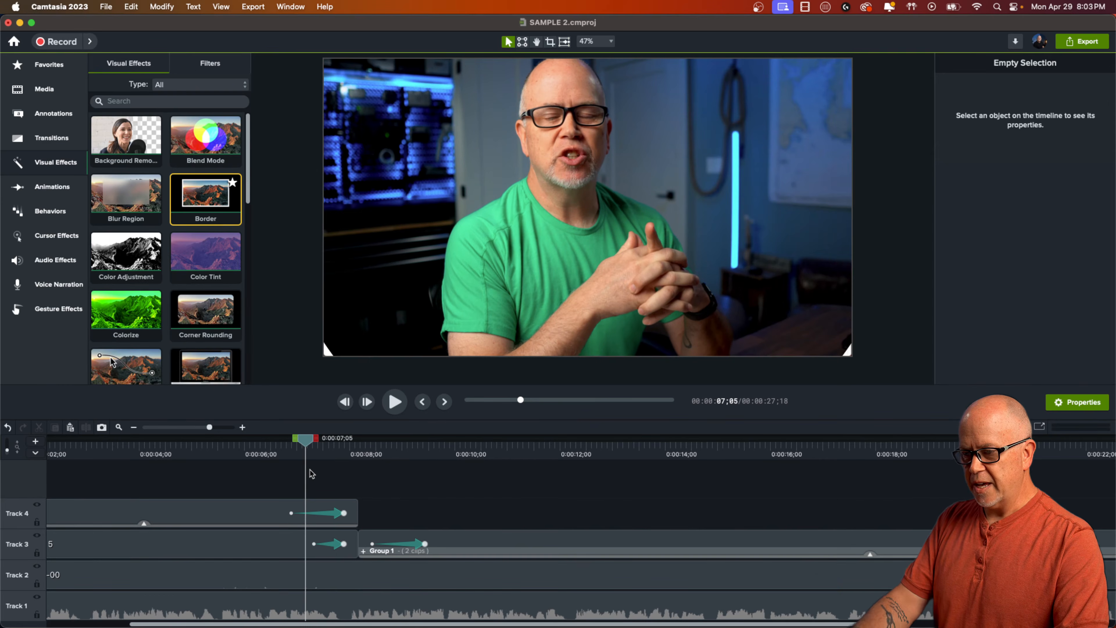
key("space")
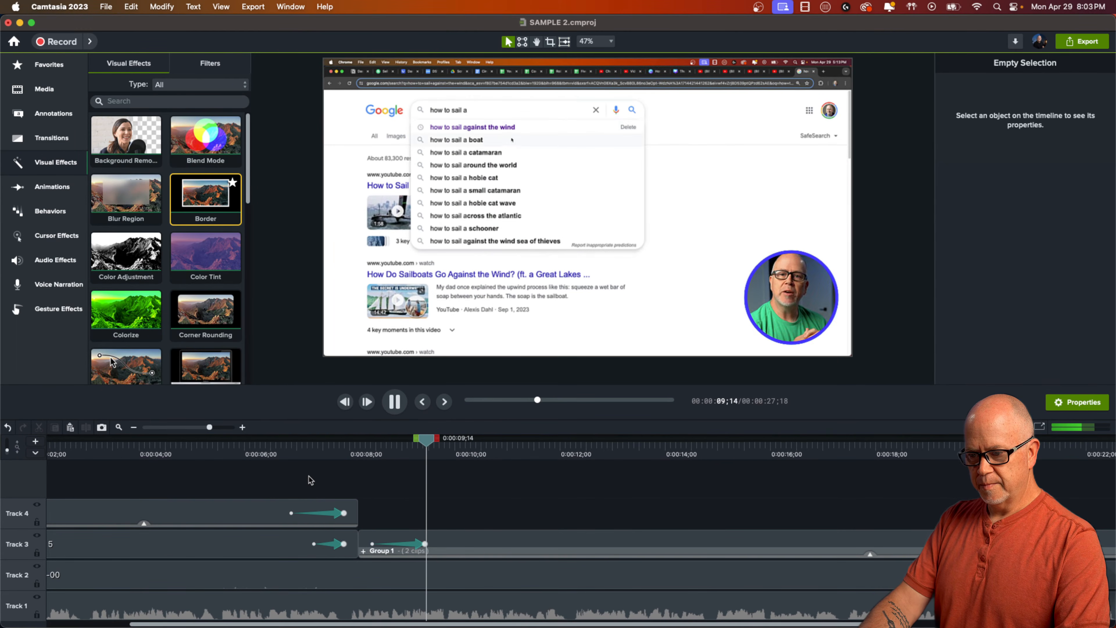
key("space")
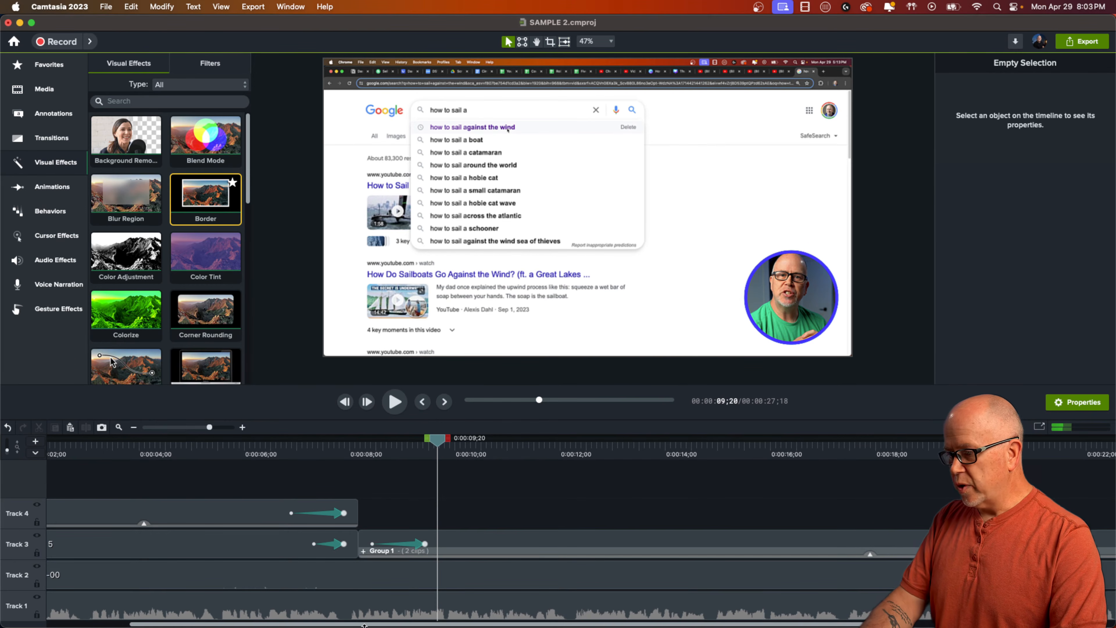
Step: Add a Drop Shadow effect to Group 1 and set its offset to 19 and blur to 12
scroll(202, 350, "down", 5)
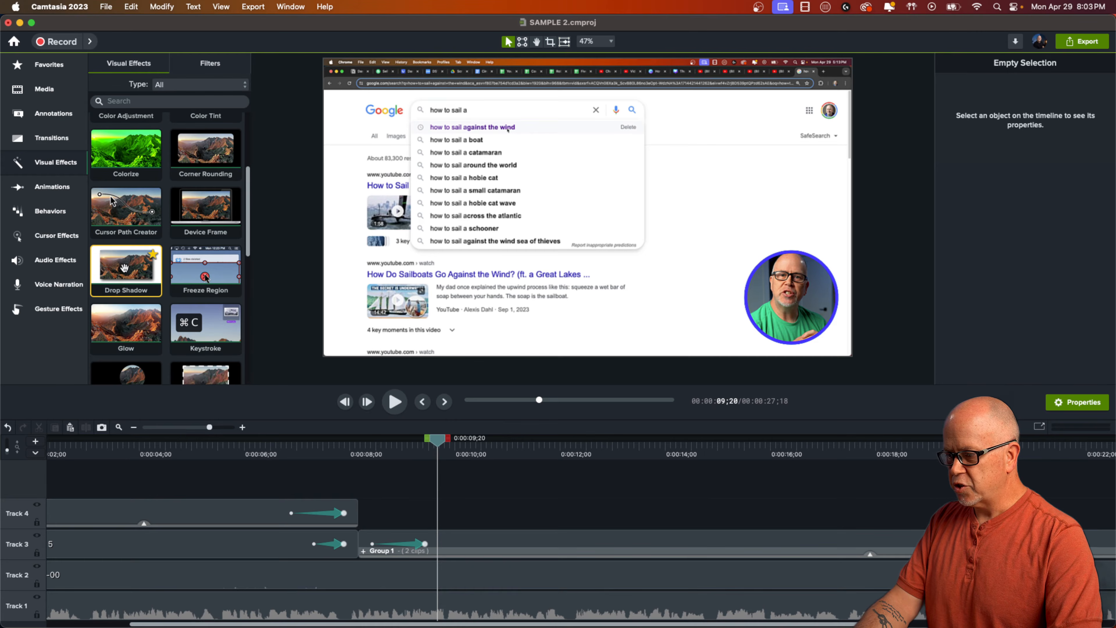
left_click_drag(123, 267, 57, 171)
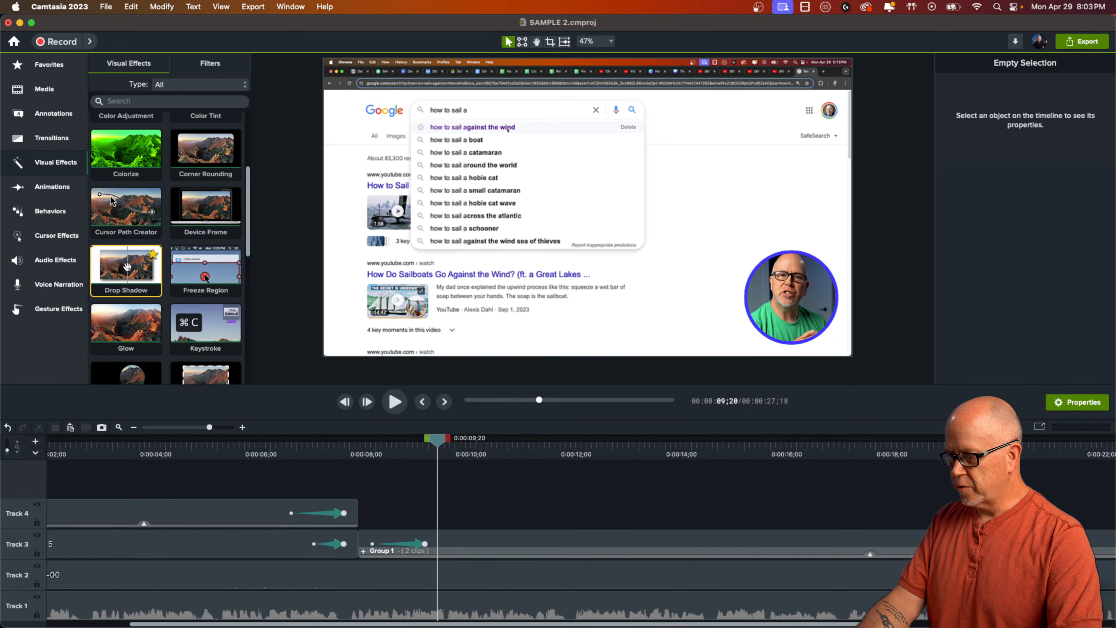
left_click_drag(127, 266, 489, 545)
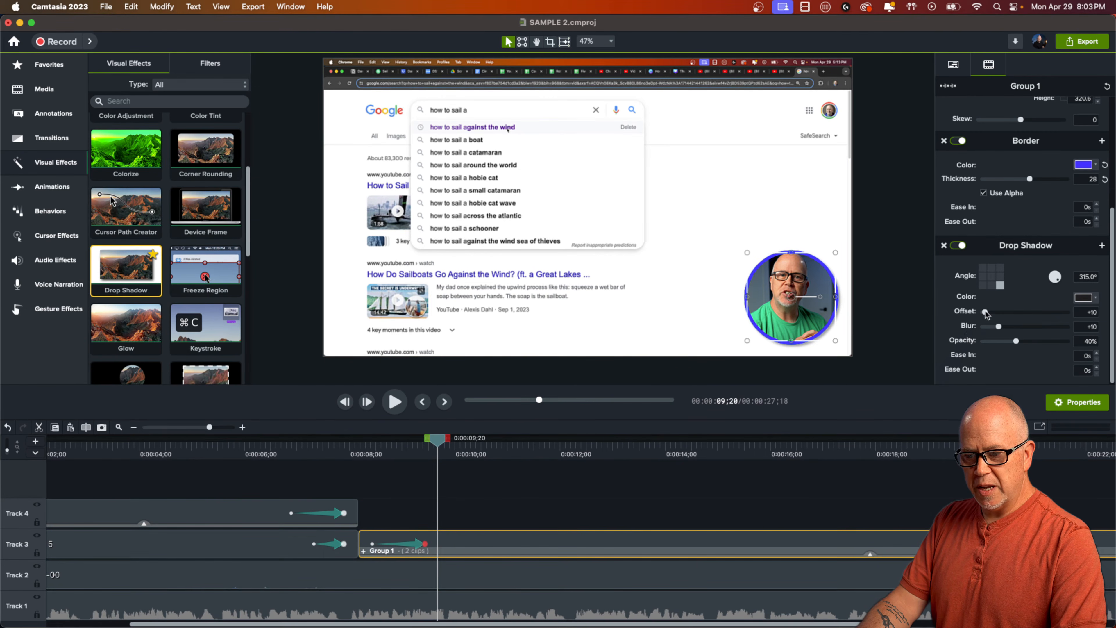
left_click_drag(984, 313, 1003, 329)
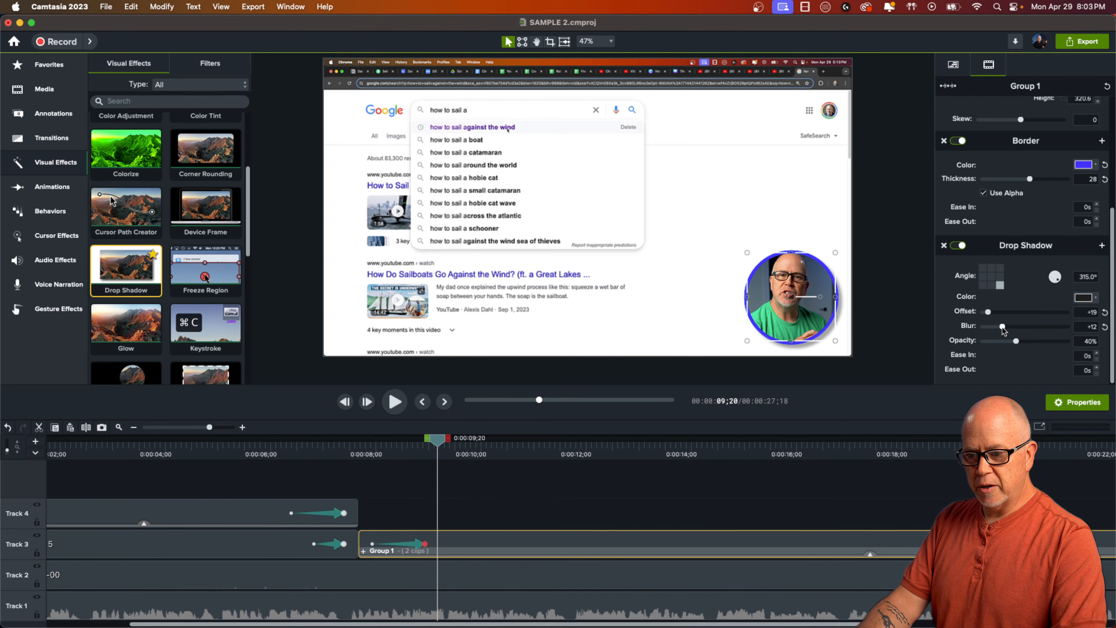
Step: Try other drop shadow directions, including 45° and 225°, and return the angle to 315°
left_click(1002, 268)
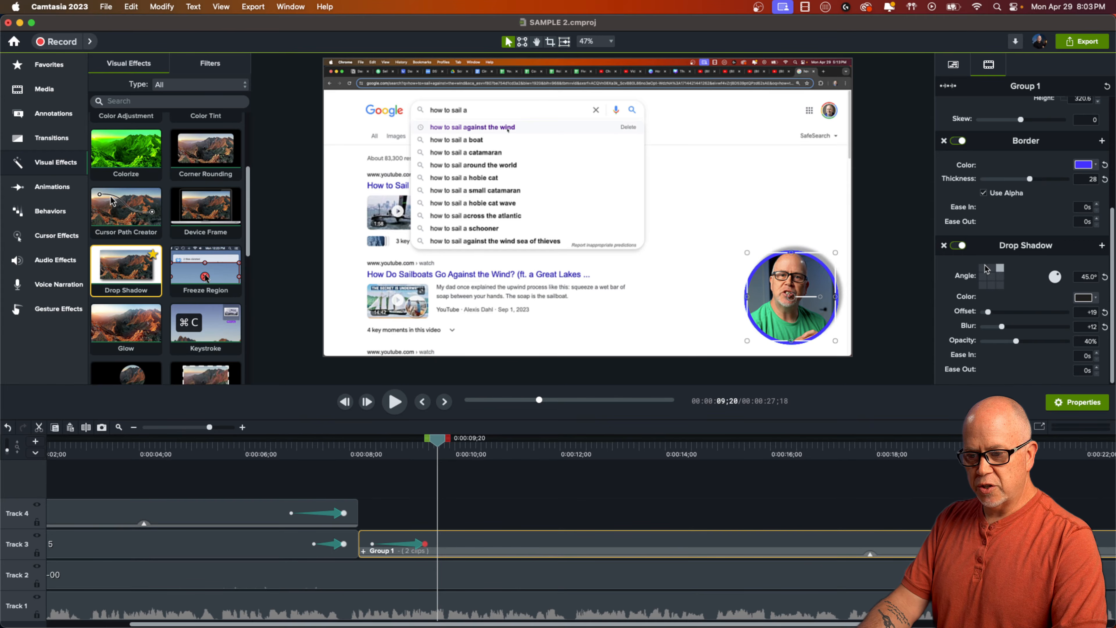
left_click(982, 270)
left_click(984, 285)
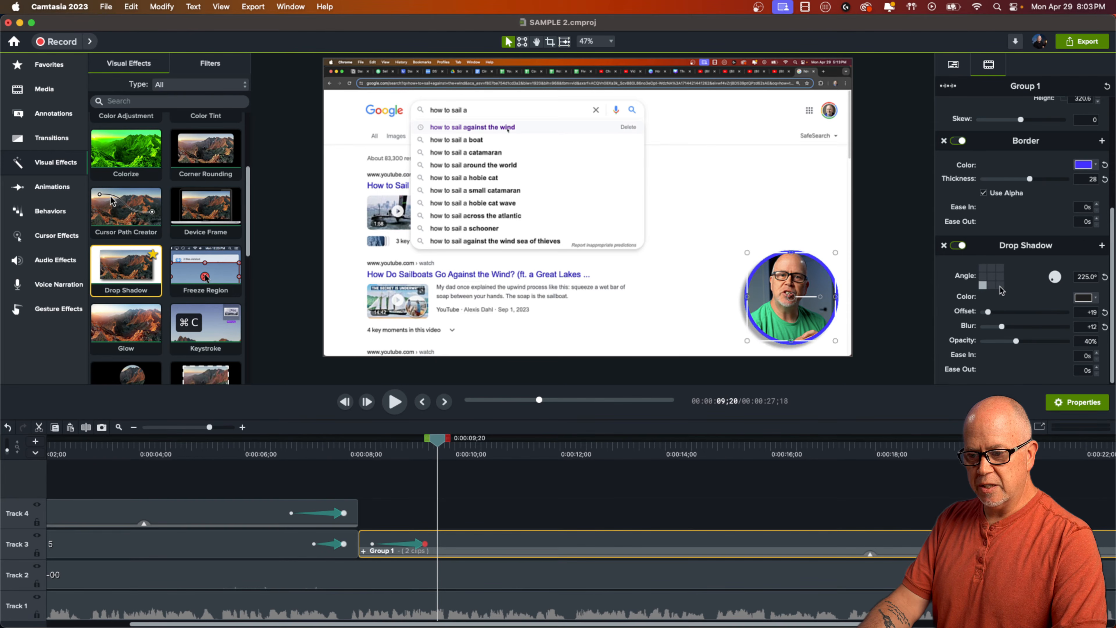
left_click(1000, 286)
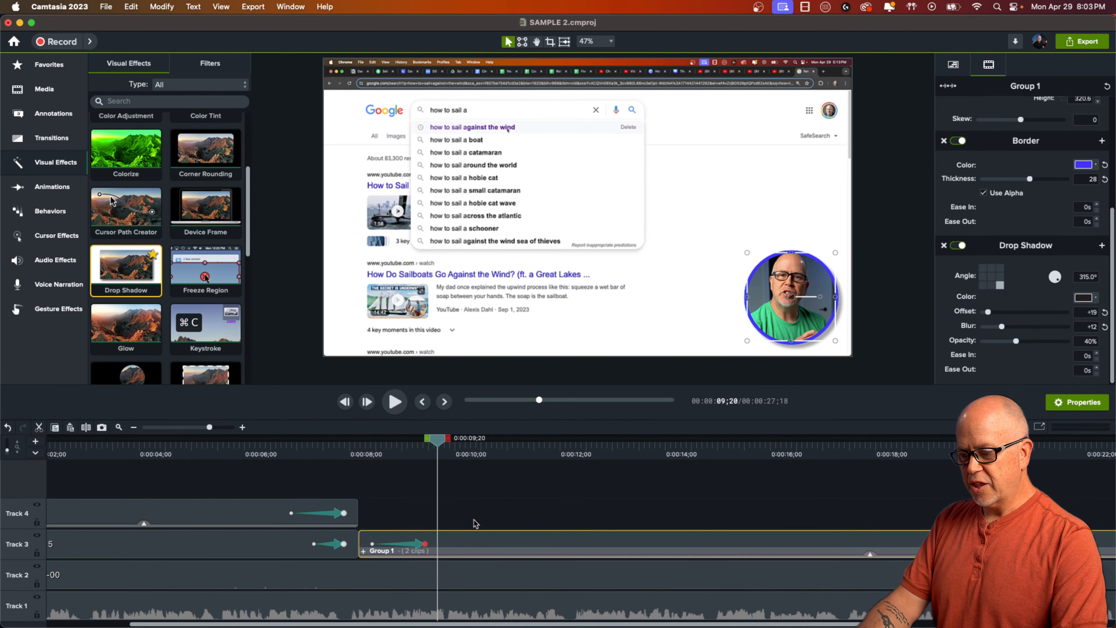
Step: Play back the group's animation from 0:00:08;13 to check the drop shadow as the circle shrinks
left_click_drag(437, 442, 373, 452)
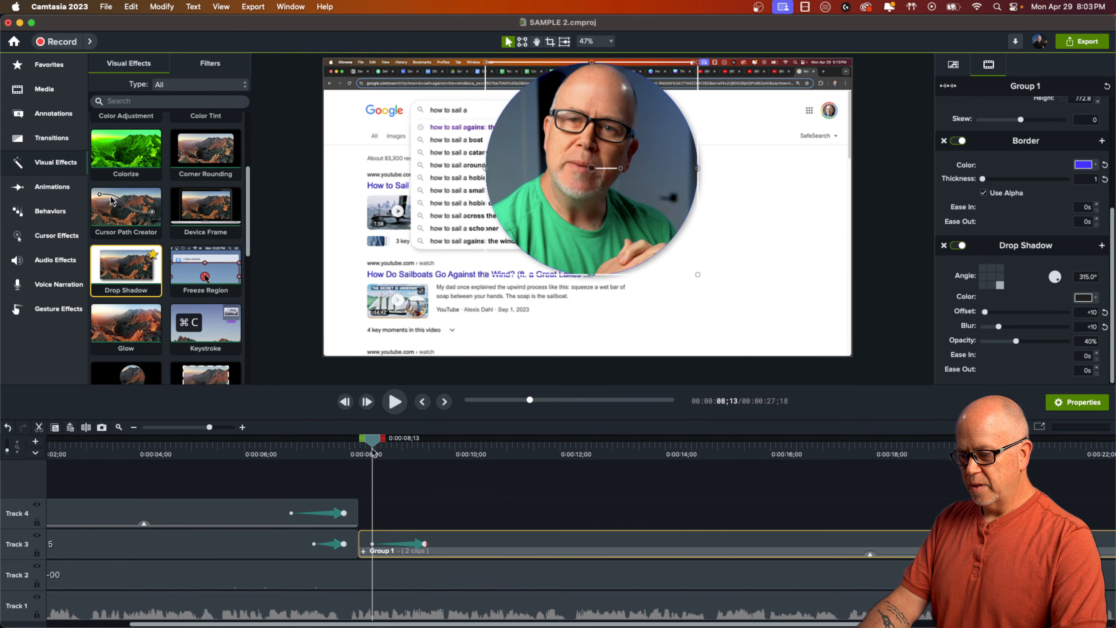
key("space")
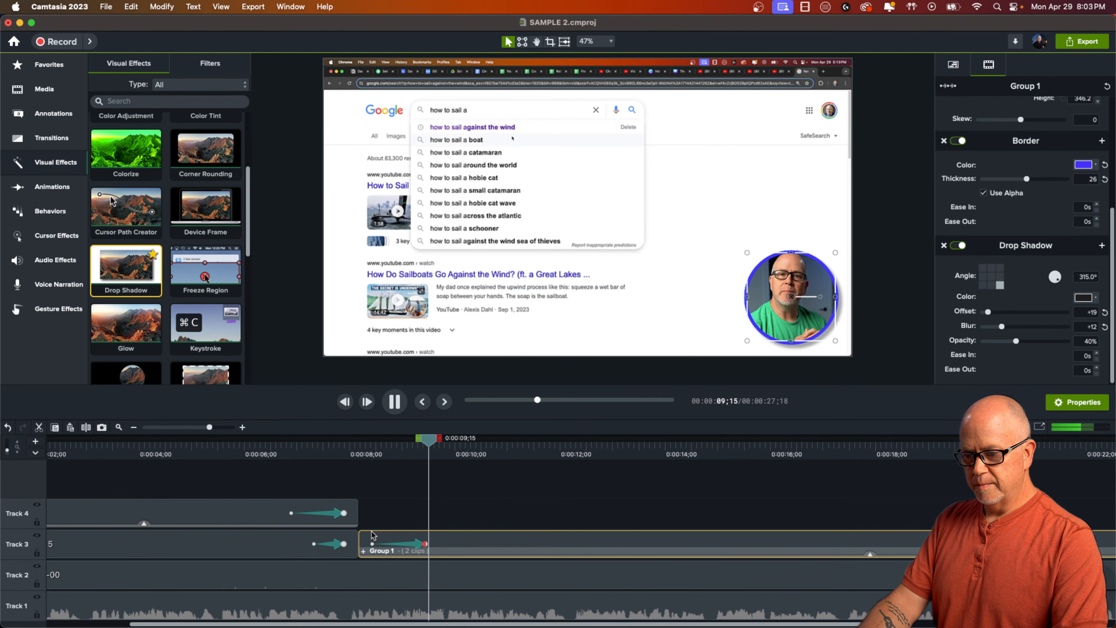
key("space")
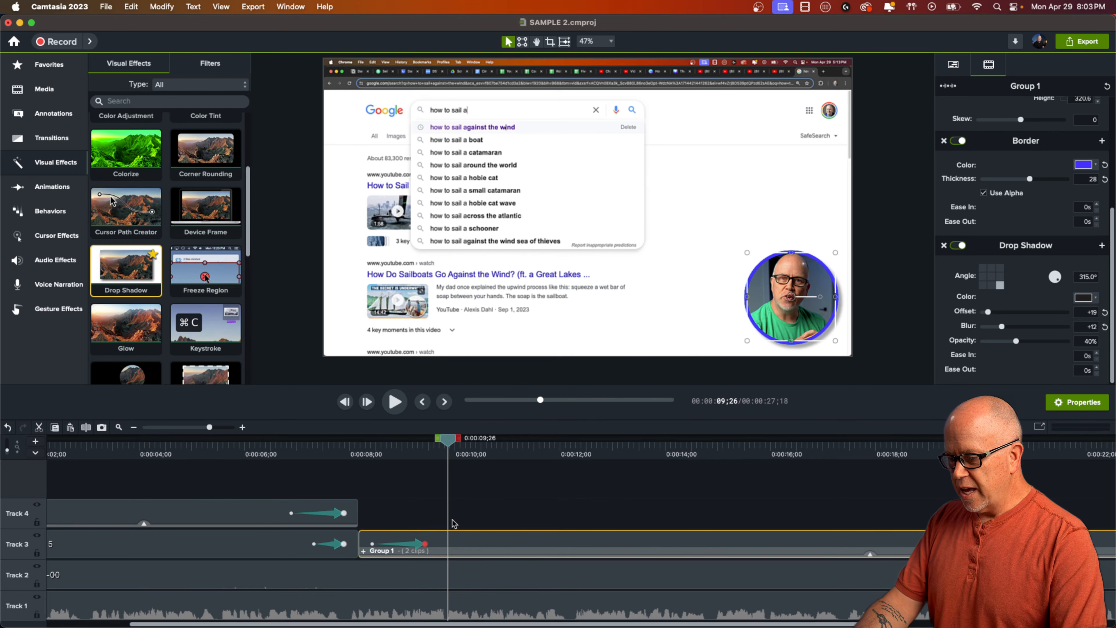
Step: Set Group 1's Z rotation to -360° at the end point of its animation and play back the transition
left_click(425, 546)
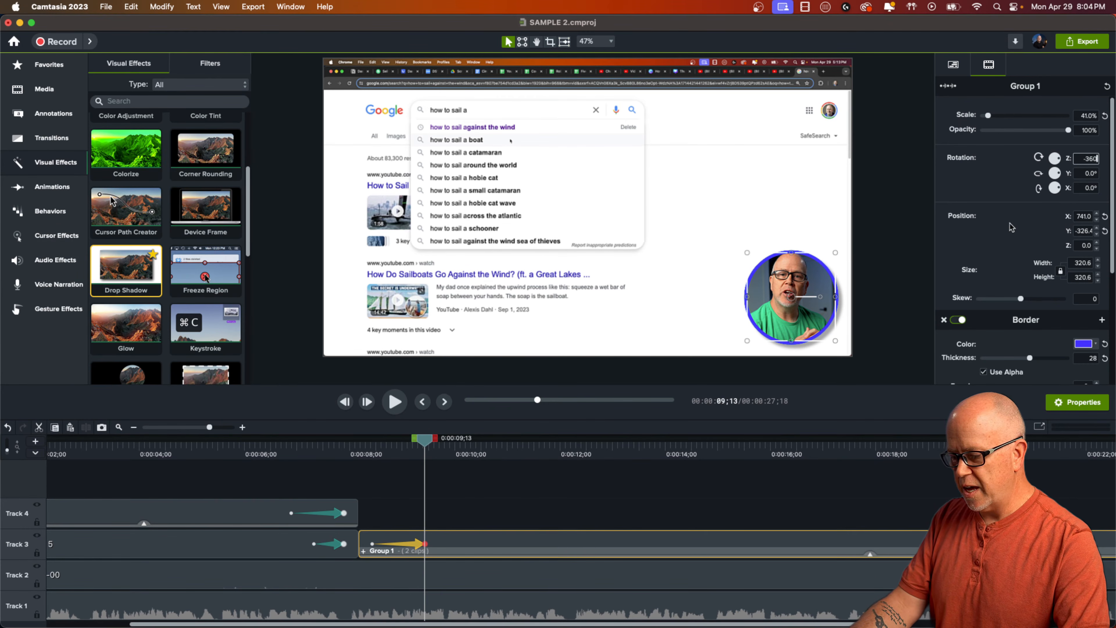
key("Tab")
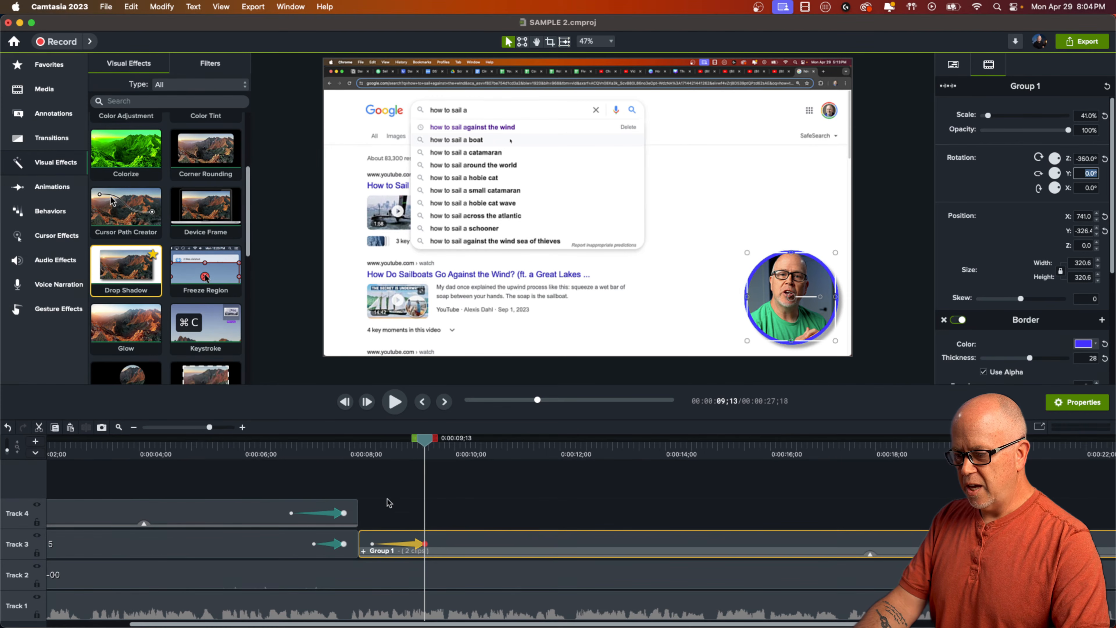
left_click(334, 455)
key("space")
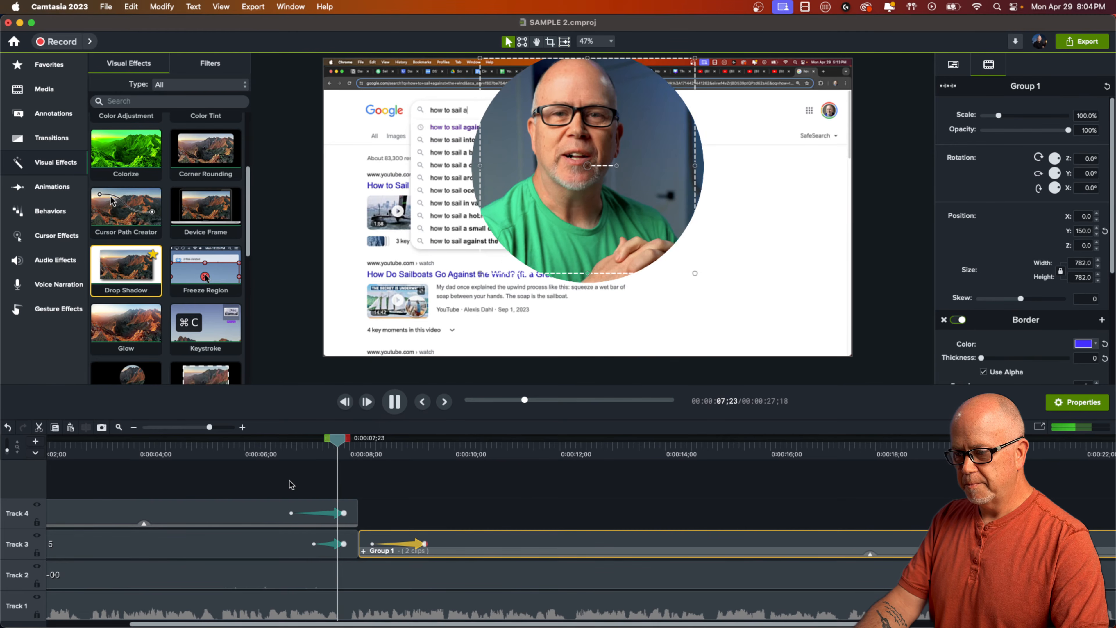
key("space")
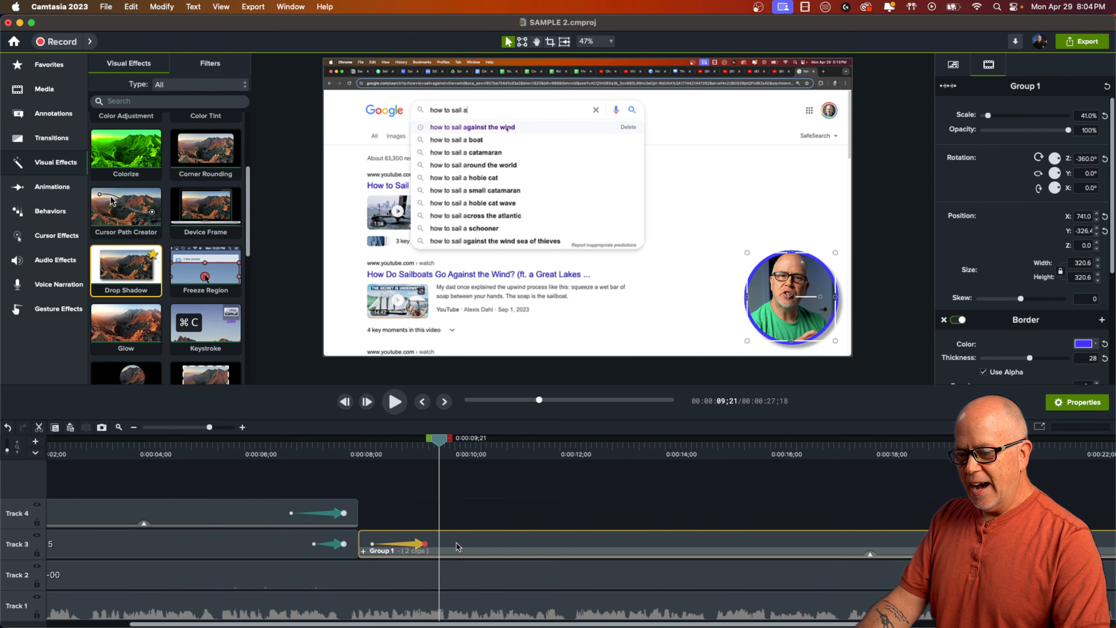
Step: Set Group 1's Y rotation to 360° at the end point of its animation and play back the transition from about 0:00:06;12
left_click(425, 546)
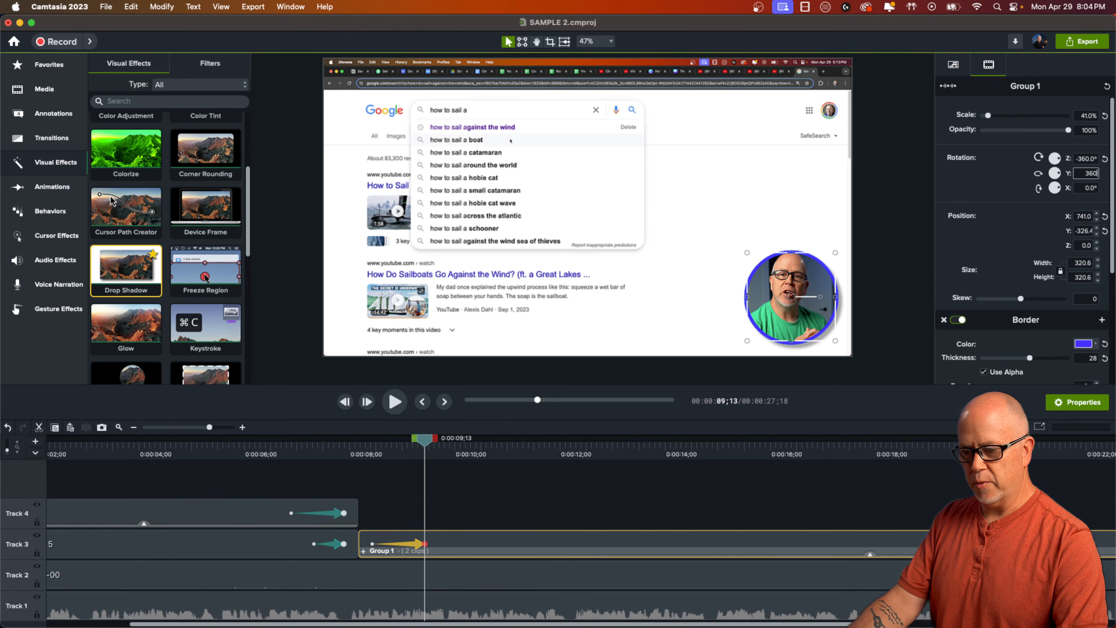
key("Tab")
left_click(268, 454)
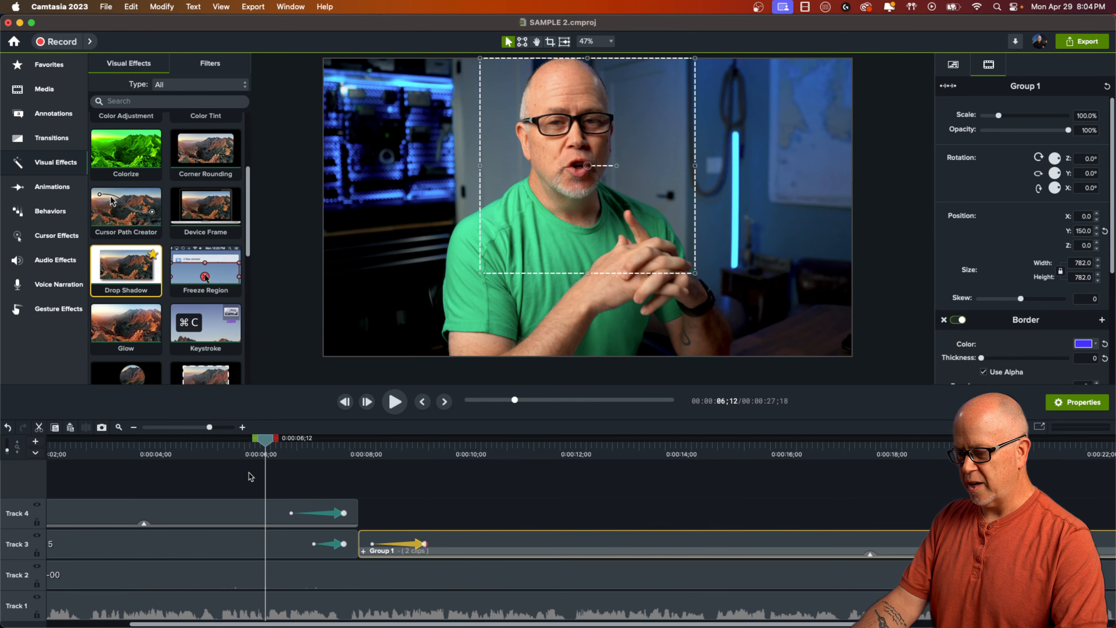
left_click(247, 474)
key("space")
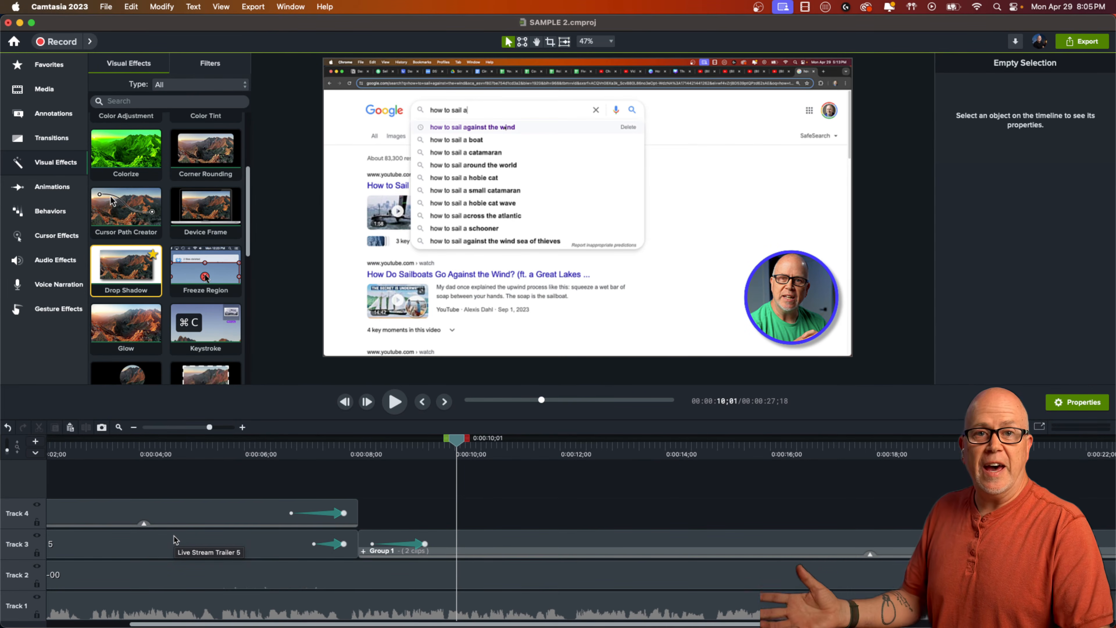
Step: Copy the clips on Tracks 1 to 3 and paste them at 0:00:29;01, after the original clips
left_click_drag(209, 427, 195, 427)
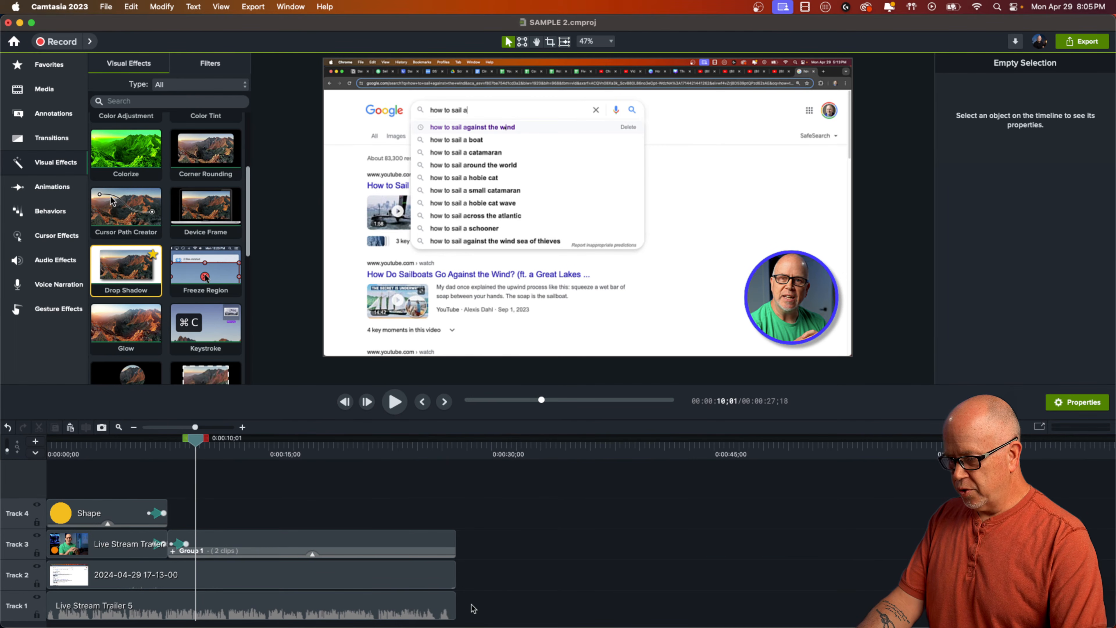
left_click_drag(495, 604, 101, 533)
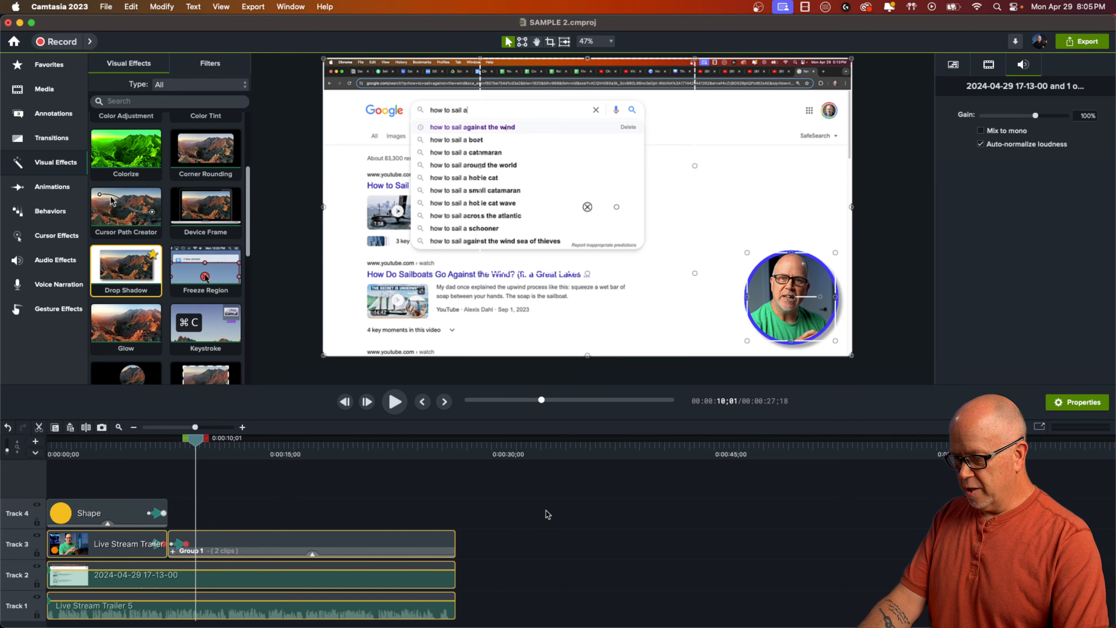
left_click(477, 455)
key("super+v")
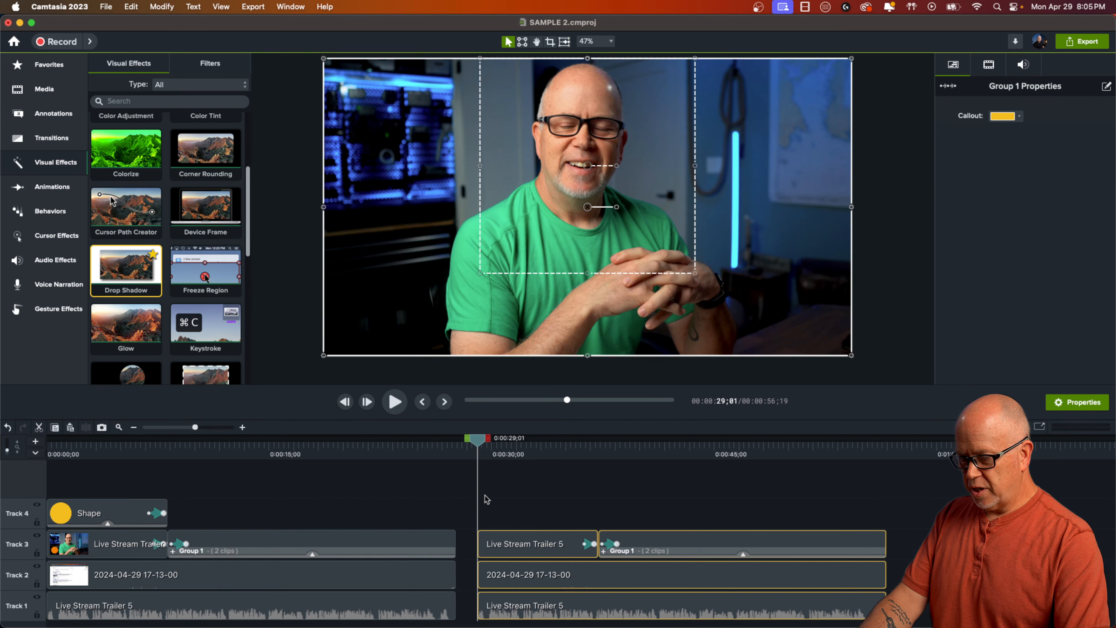
Step: Delete the pasted Group 1 and the pasted webcam clip's animation, and extend that clip to the end of the pasted screen recording
left_click(601, 549)
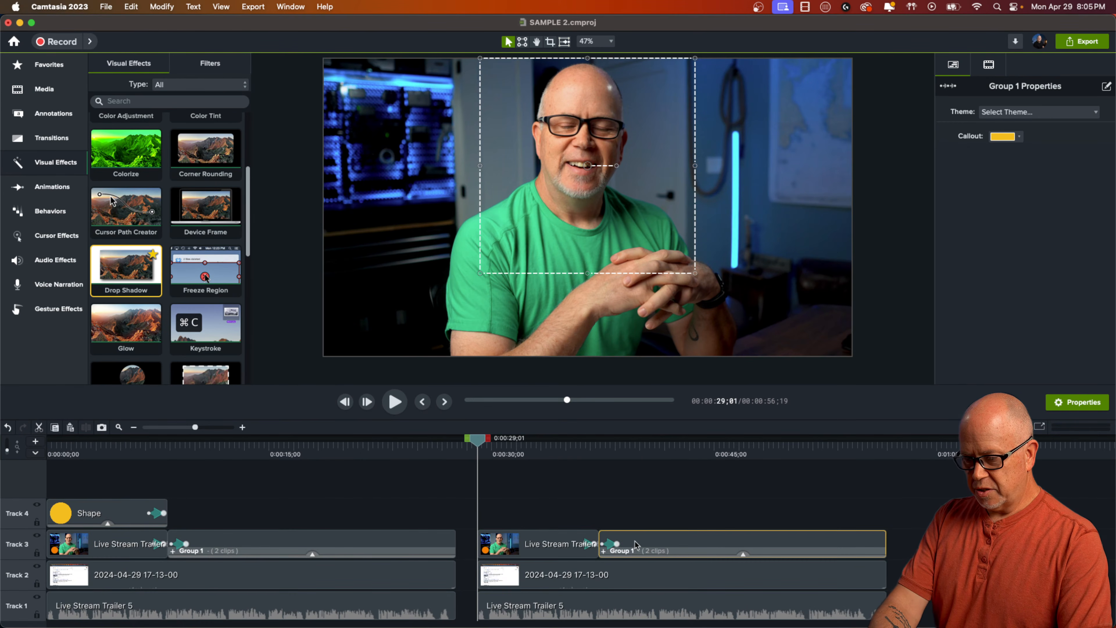
key("Delete")
left_click(589, 547)
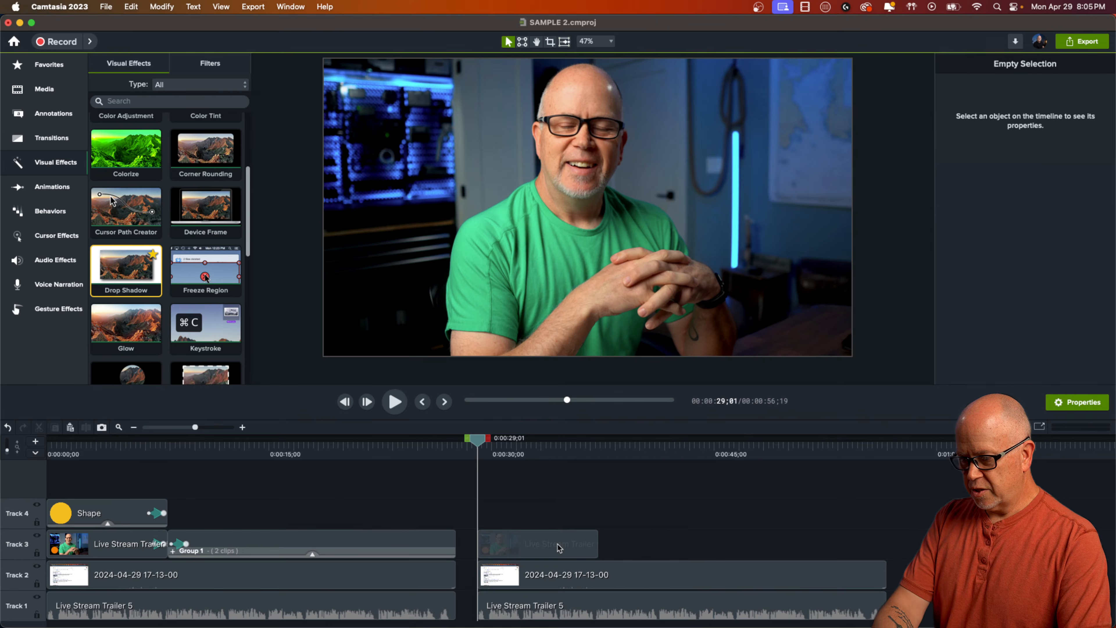
left_click_drag(597, 547, 887, 547)
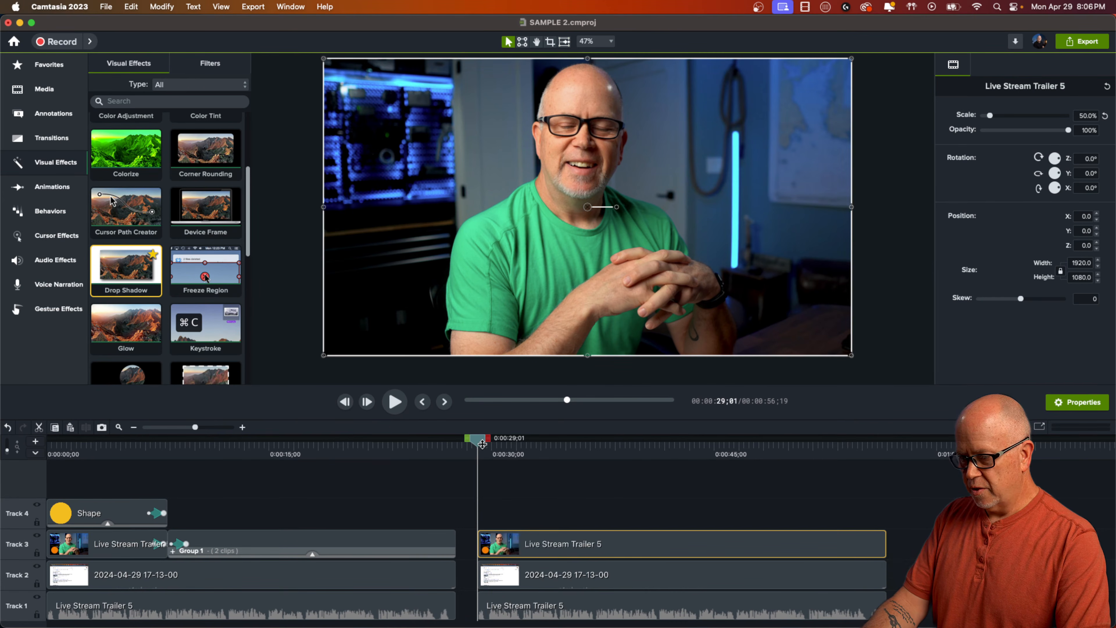
Step: At 0:00:29;05, add a Corner Rounding effect to the pasted webcam clip and set its radius to 0
mouse_move(482, 444)
left_mouse_down()
mouse_move(598, 448)
mouse_move(482, 458)
mouse_move(479, 444)
left_mouse_up()
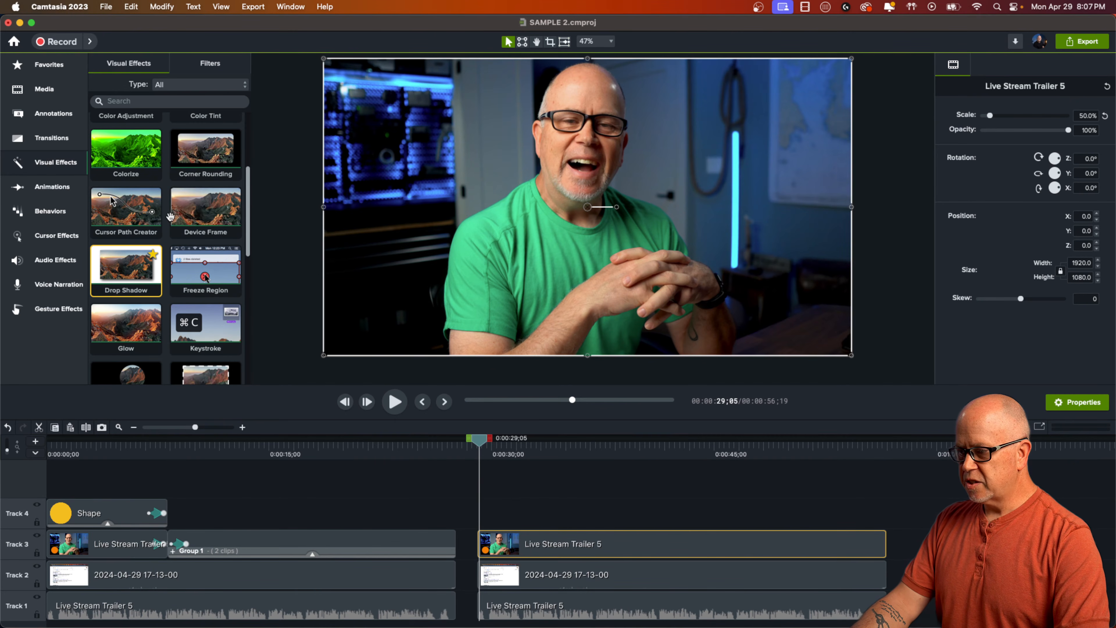
scroll(199, 153, "up", 1)
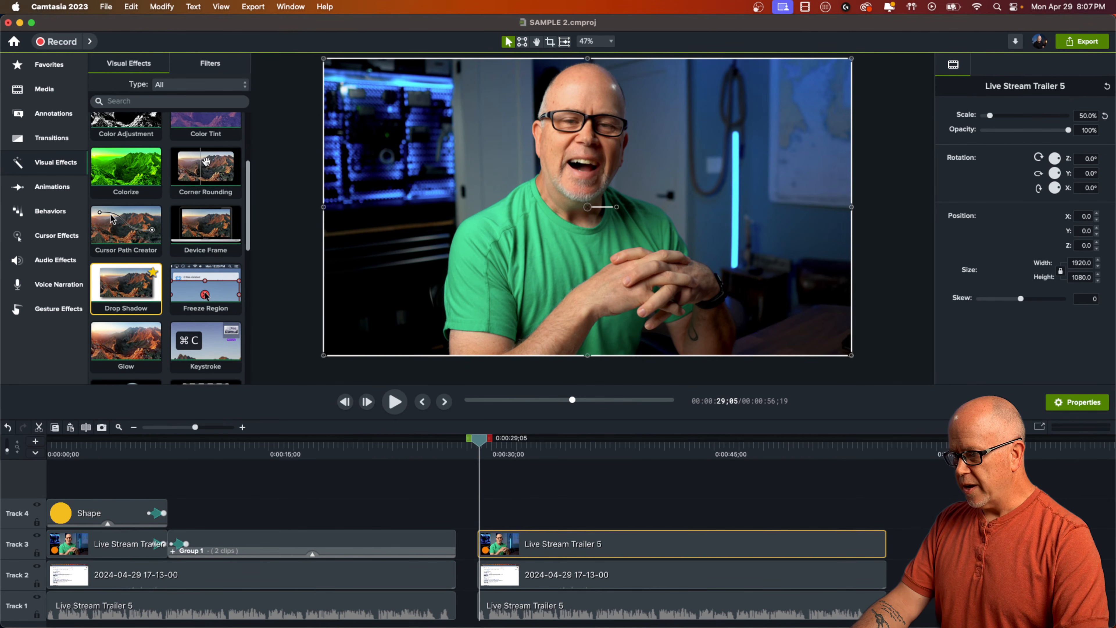
left_click_drag(204, 160, 549, 545)
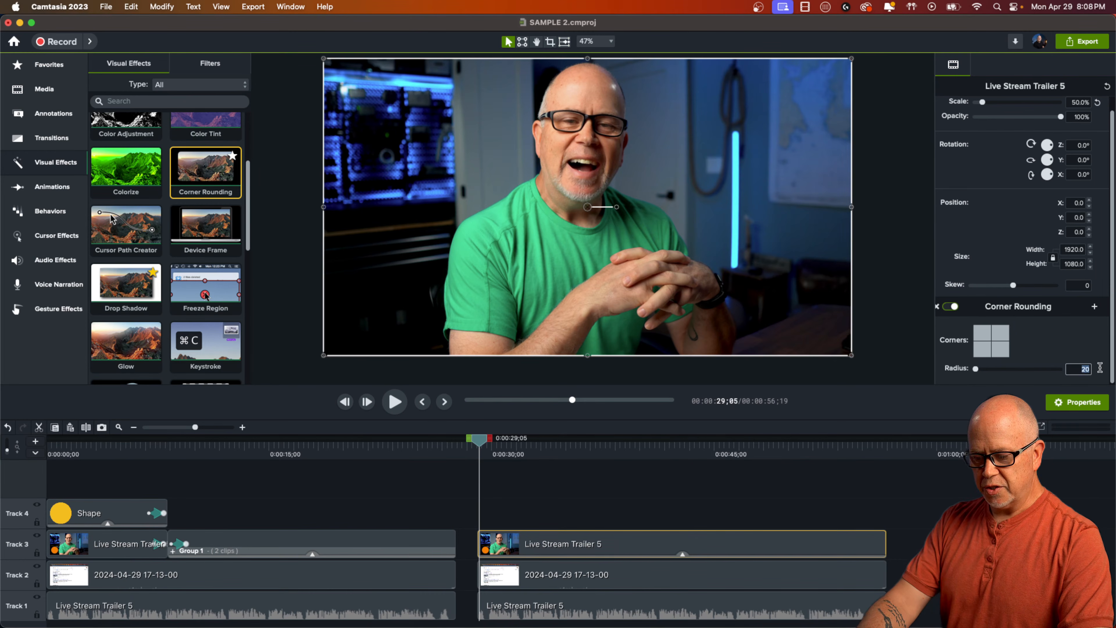
type("0")
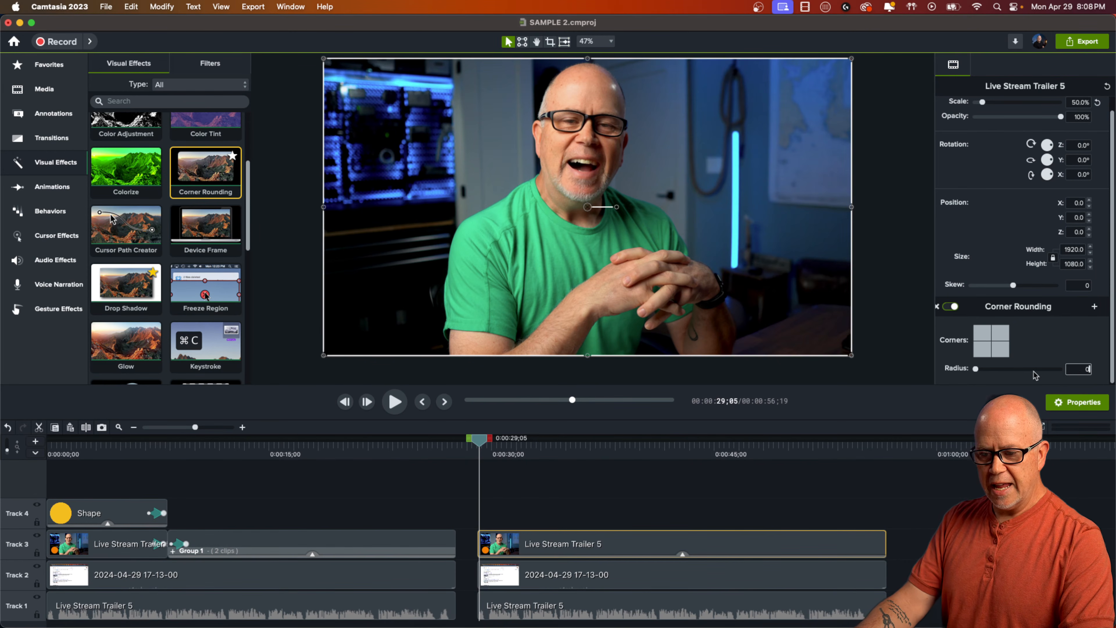
left_click(994, 369)
mouse_move(994, 370)
left_mouse_down()
mouse_move(1040, 371)
mouse_move(973, 371)
left_mouse_up()
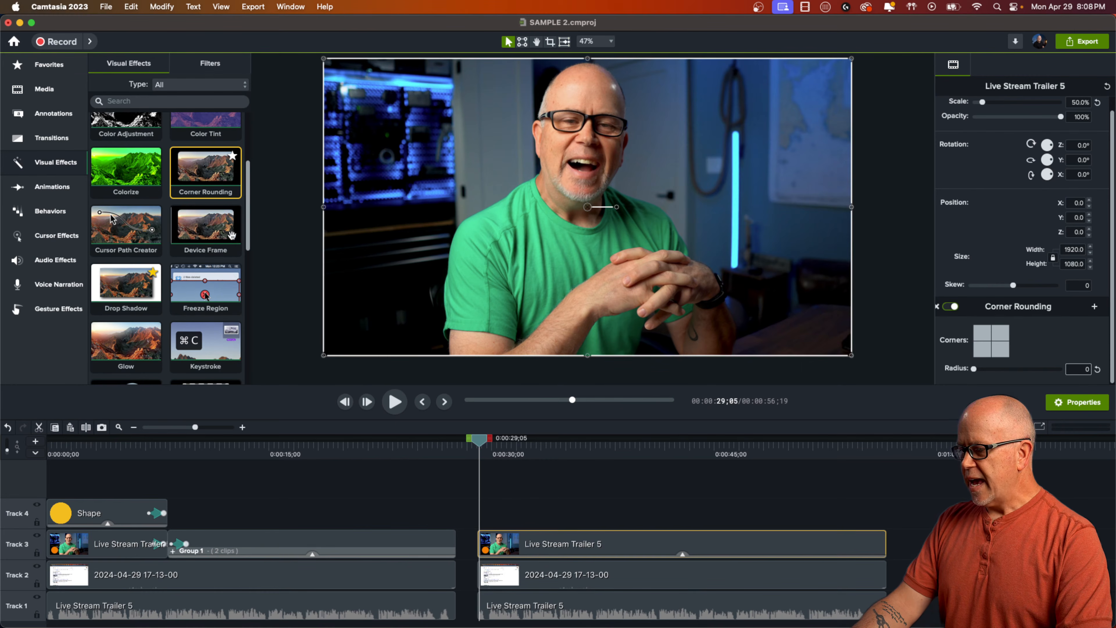
Step: Add a Border effect to the pasted webcam clip with thickness 20, Use Alpha enabled and the color Blue
scroll(197, 229, "up", 2)
scroll(198, 230, "up", 5)
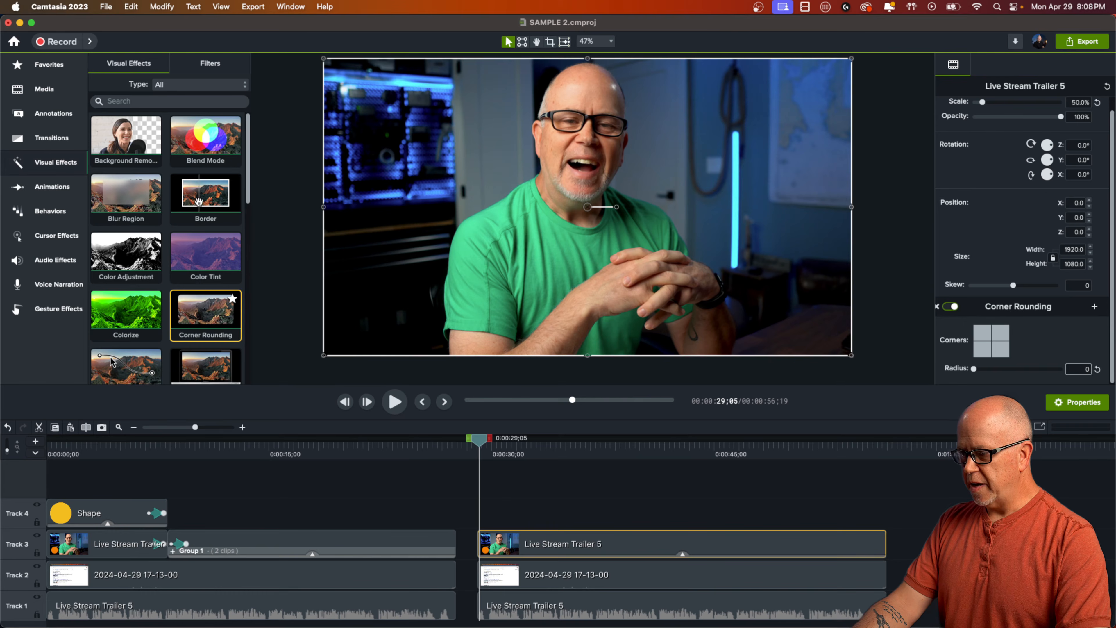
left_click_drag(206, 194, 596, 538)
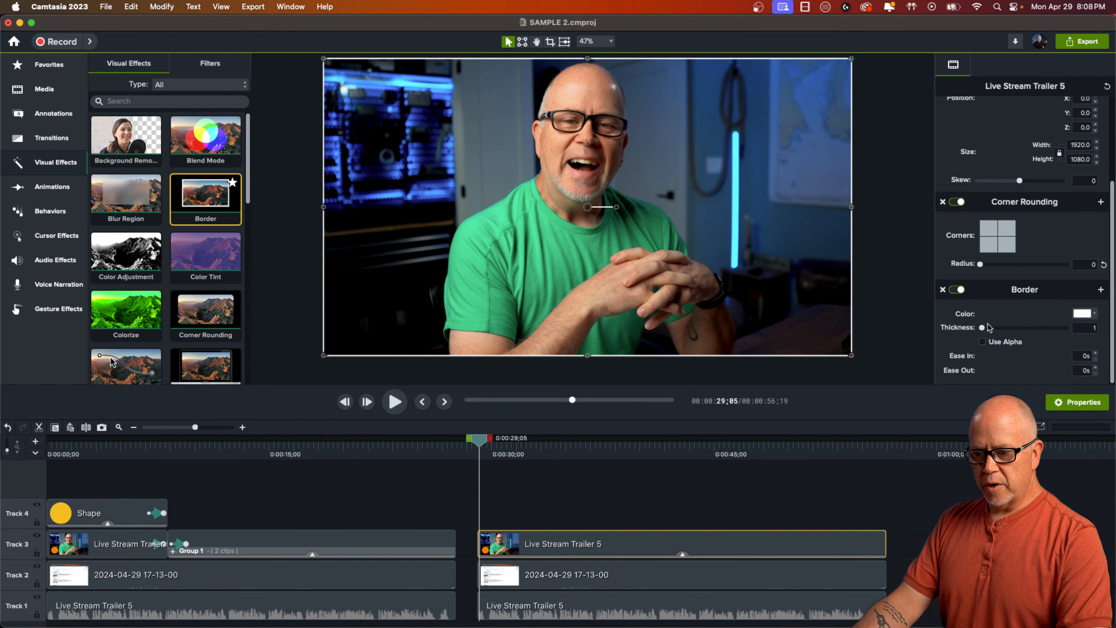
left_click_drag(982, 330, 1015, 336)
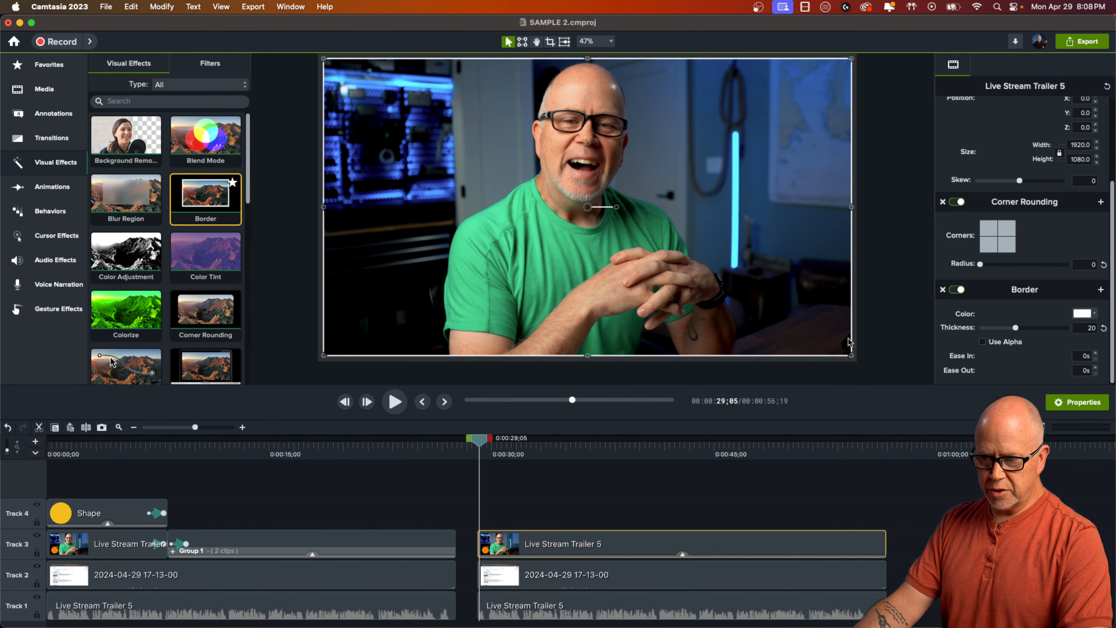
left_click(983, 342)
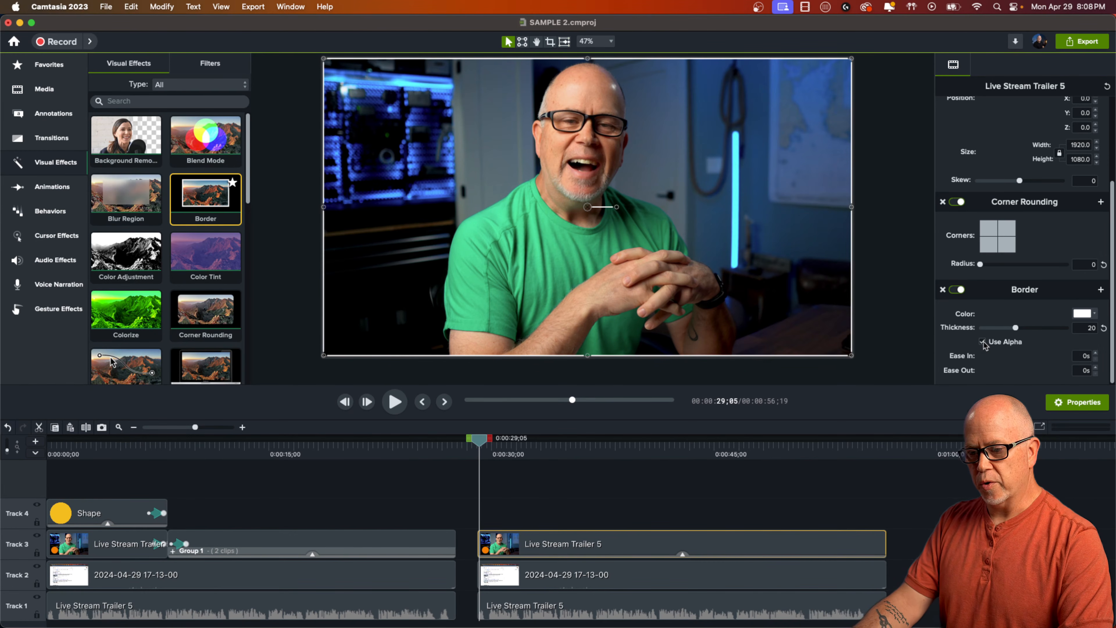
left_click(1081, 315)
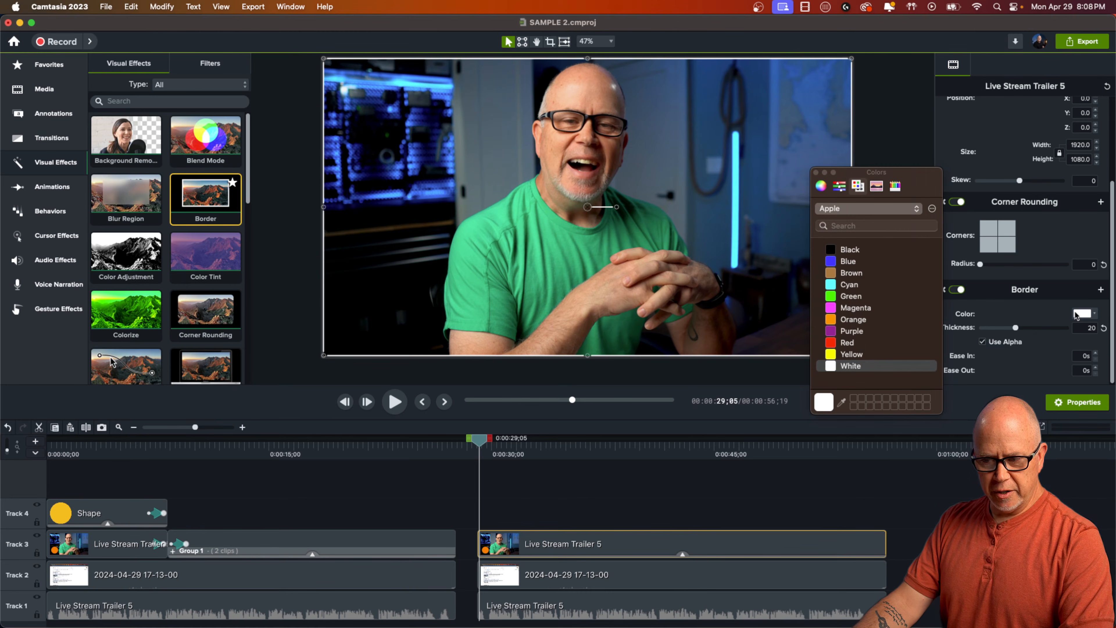
left_click(847, 263)
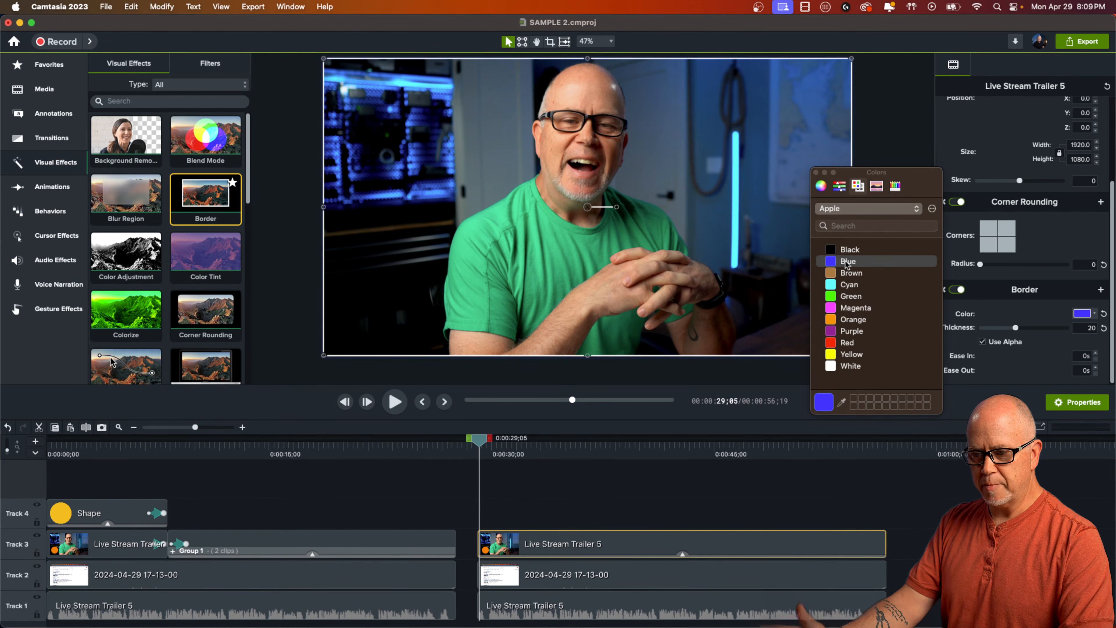
left_click(816, 173)
Step: Scale the pasted webcam clip down to about 1792 by 1008 to check the border, and undo the scaling
left_click_drag(853, 358, 799, 326)
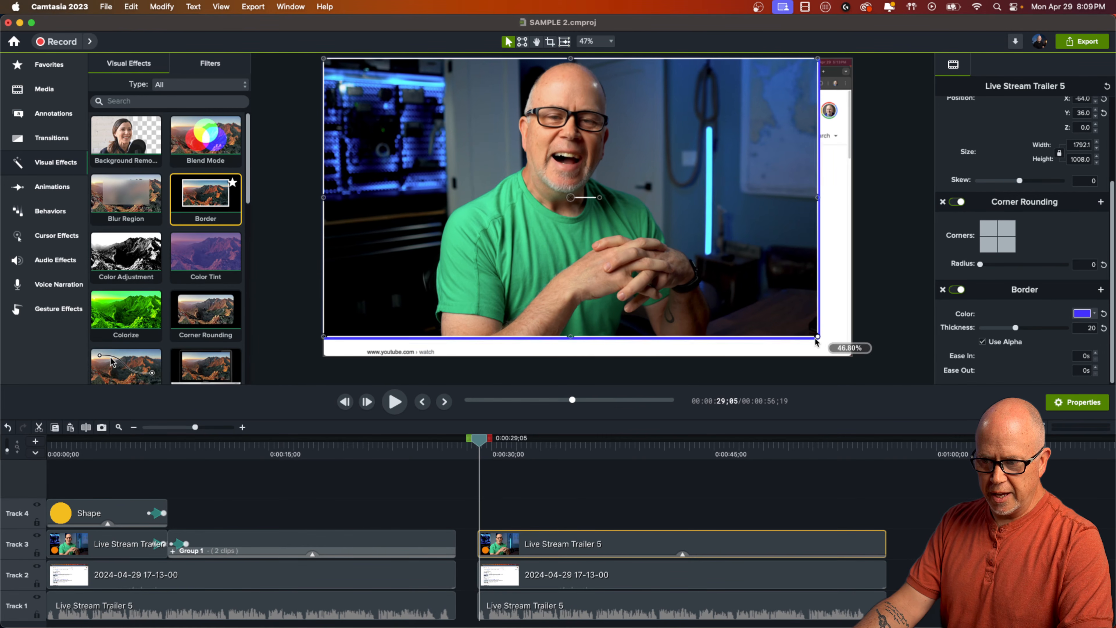
key("super+z")
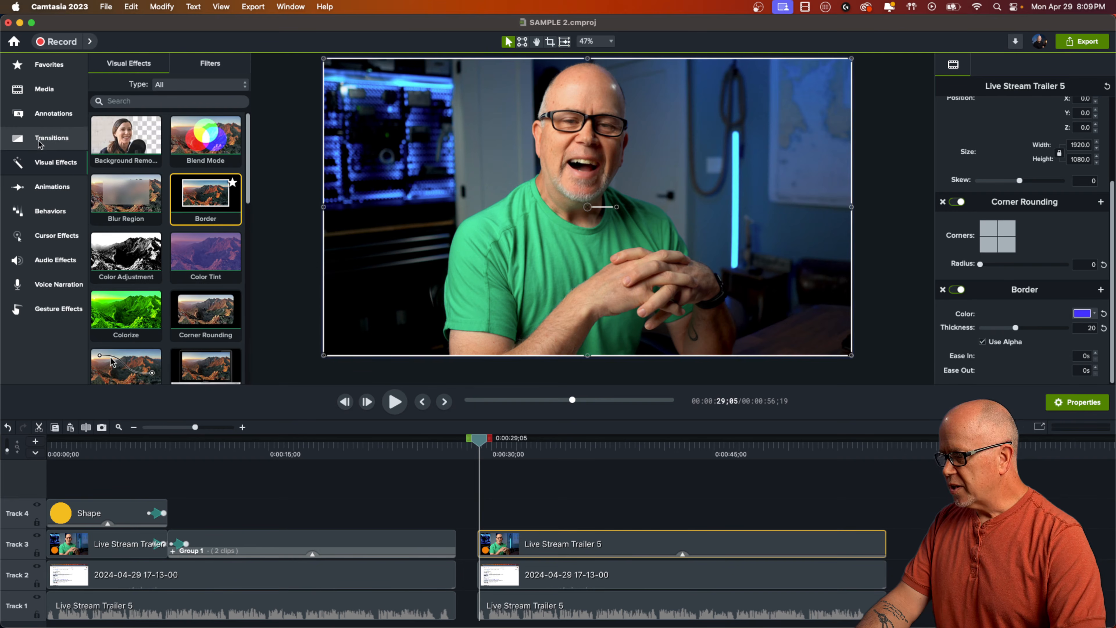
Step: Add a dark blue square shape over the presenter's head and shoulders at 62% opacity, sized about 820 by 702
left_click(53, 115)
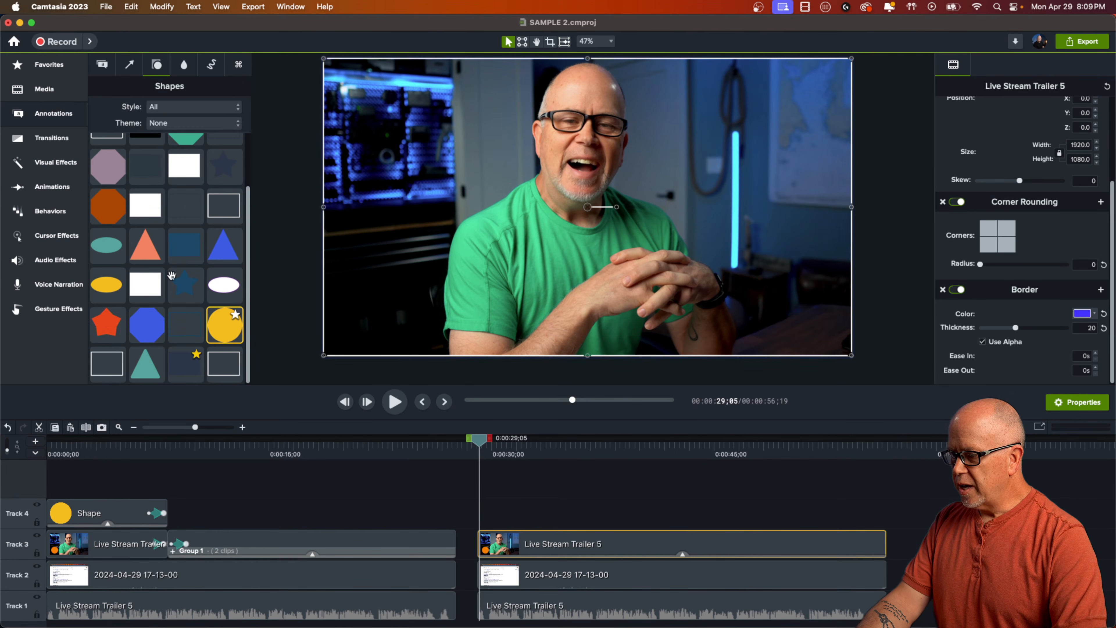
left_click_drag(180, 245, 494, 235)
left_click_drag(620, 232, 677, 231)
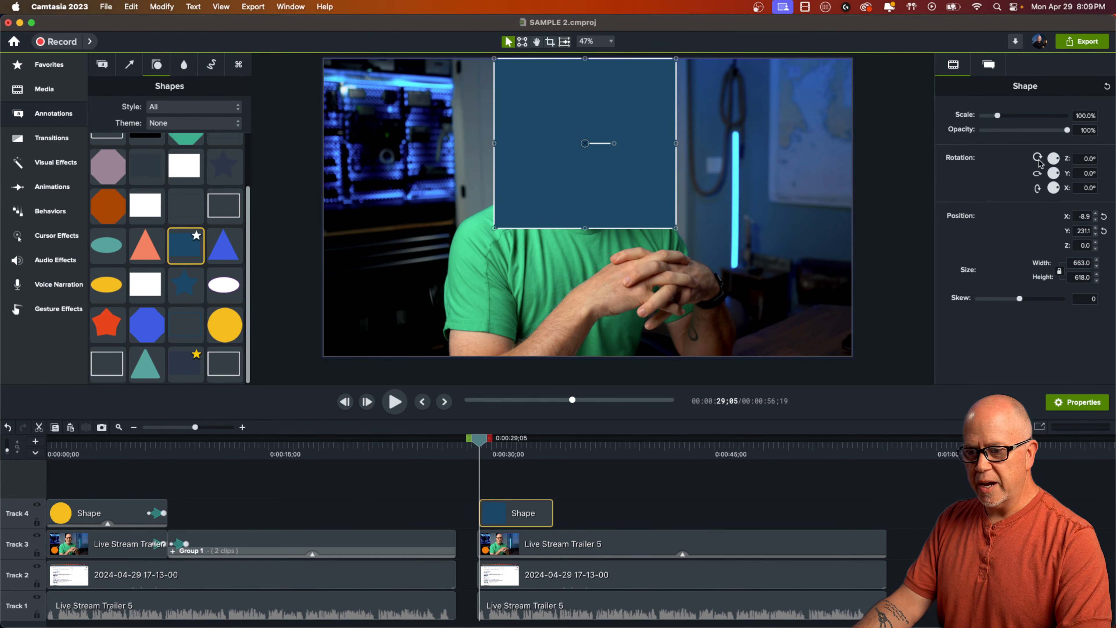
left_click_drag(1068, 131, 1036, 131)
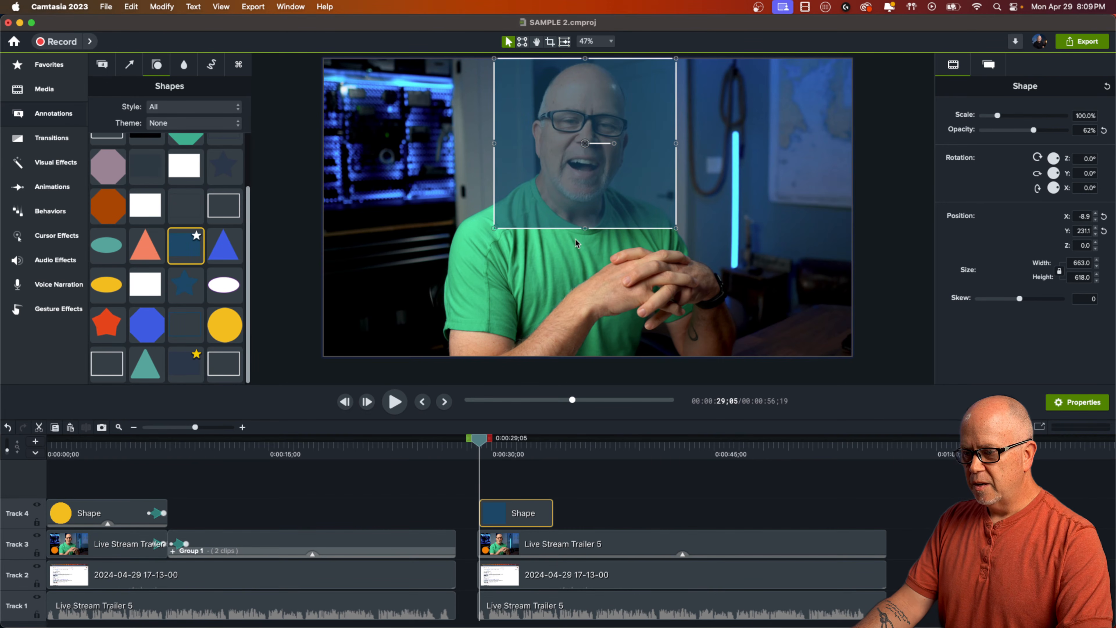
left_click_drag(493, 229, 470, 252)
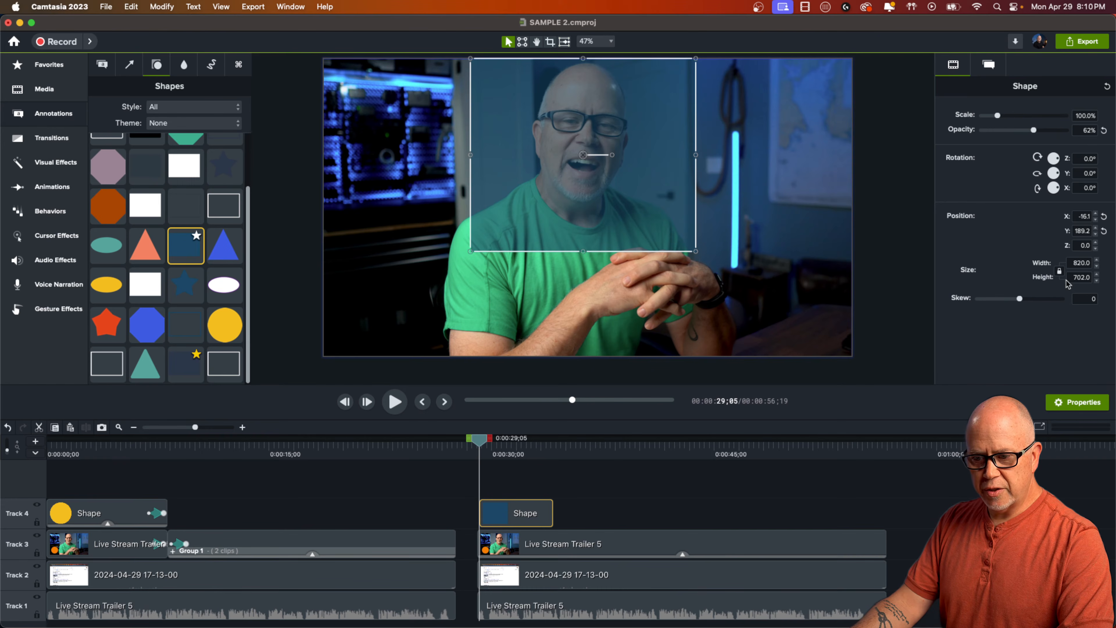
Step: Set the blue shape's width to 701, centre it horizontally at X 0 and return its opacity to 100%
left_click(1080, 262)
type("7")
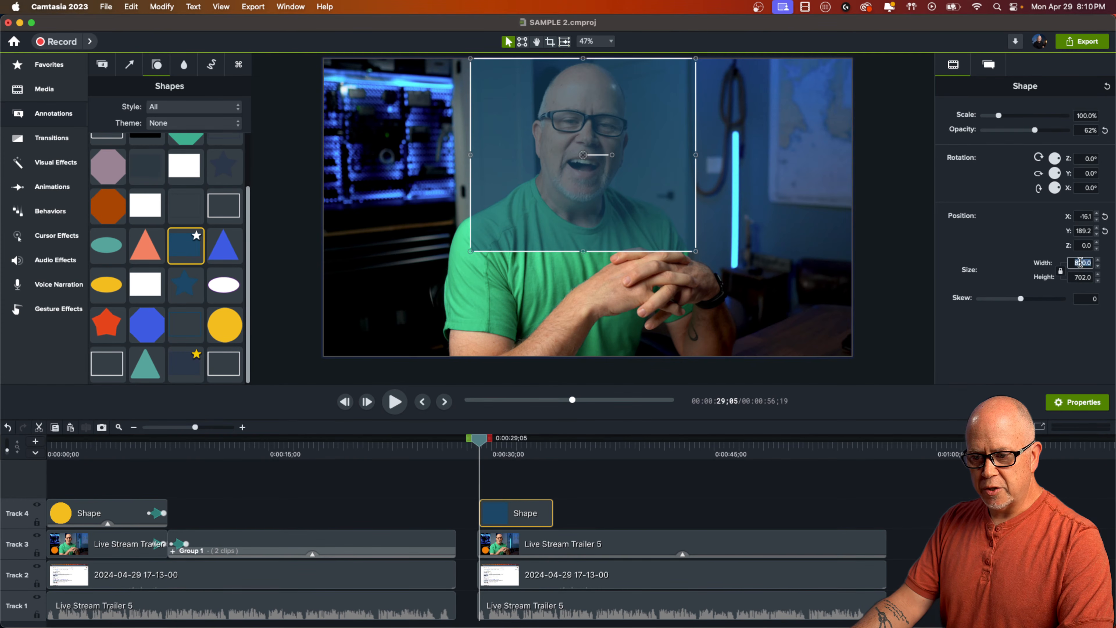
type("01")
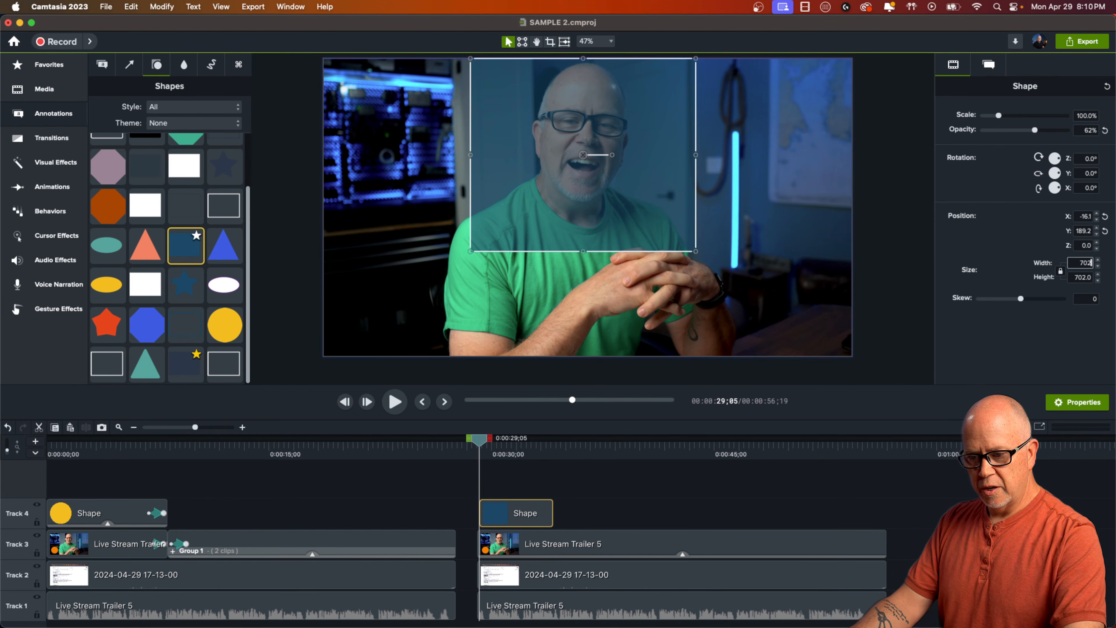
key("Tab")
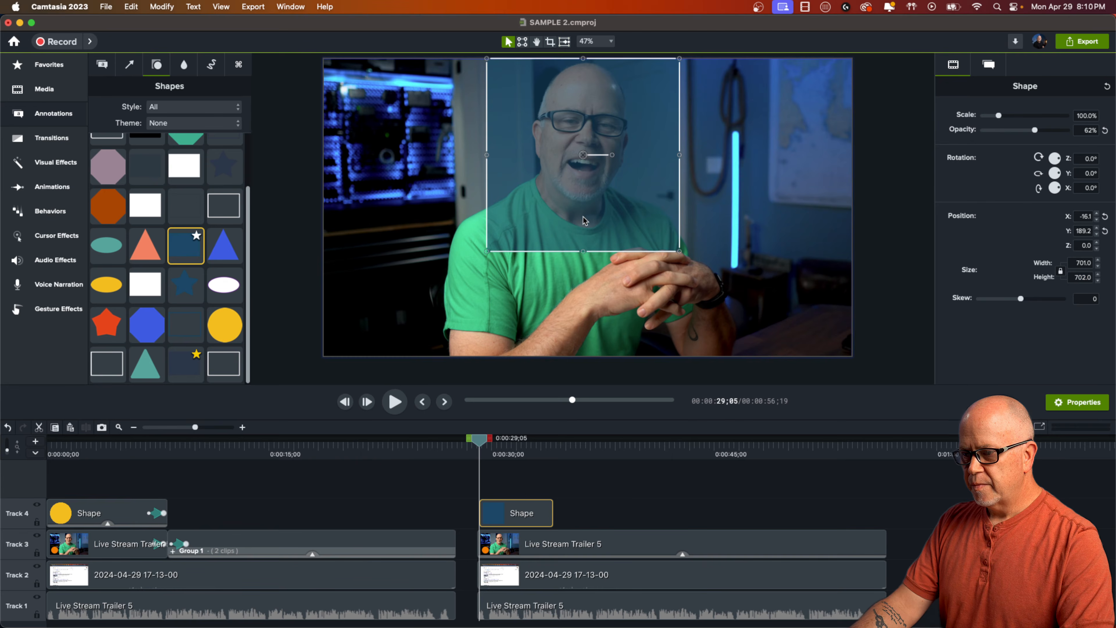
mouse_move(587, 221)
left_mouse_down()
mouse_move(569, 219)
mouse_move(582, 219)
left_mouse_up()
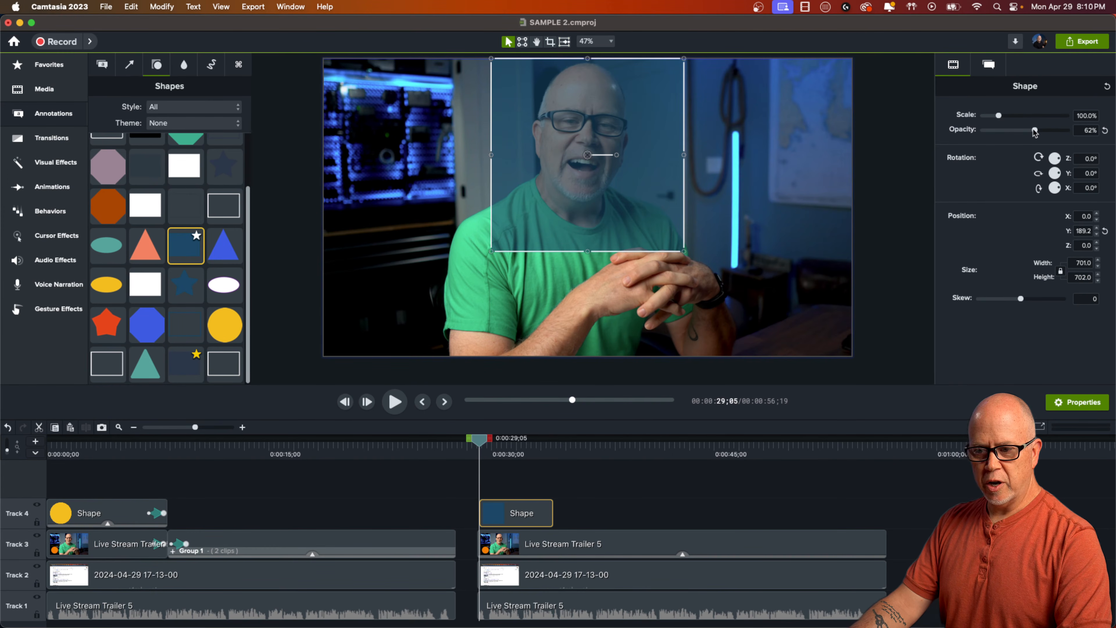
left_click_drag(1036, 132, 1069, 130)
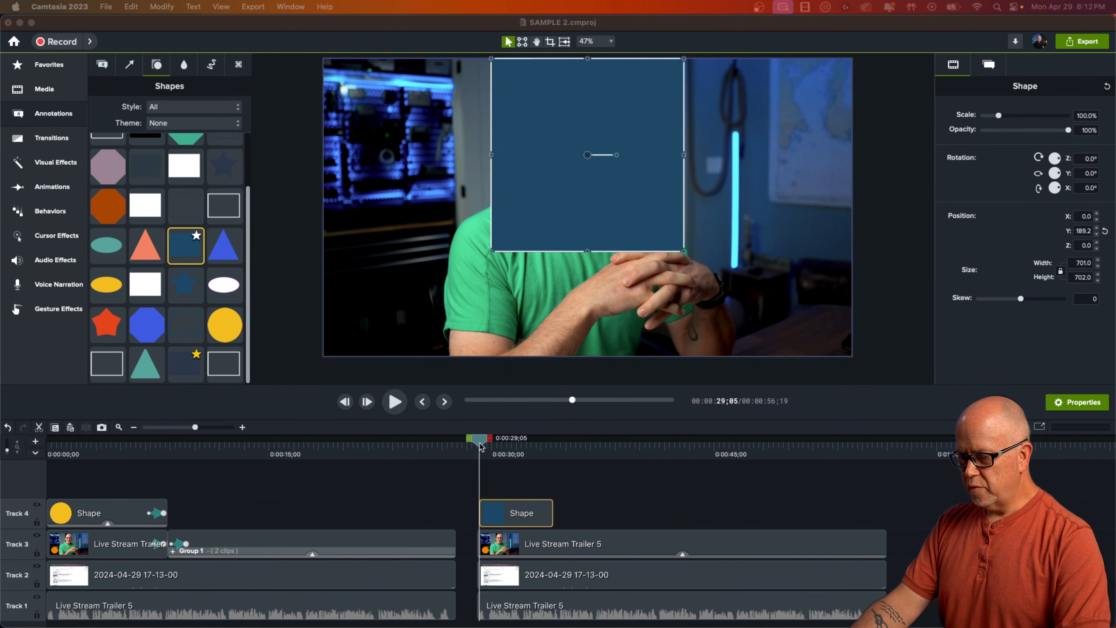
Step: Add a Custom animation to the pasted webcam clip, ending at 0:00:32;20
left_click_drag(480, 445, 531, 464)
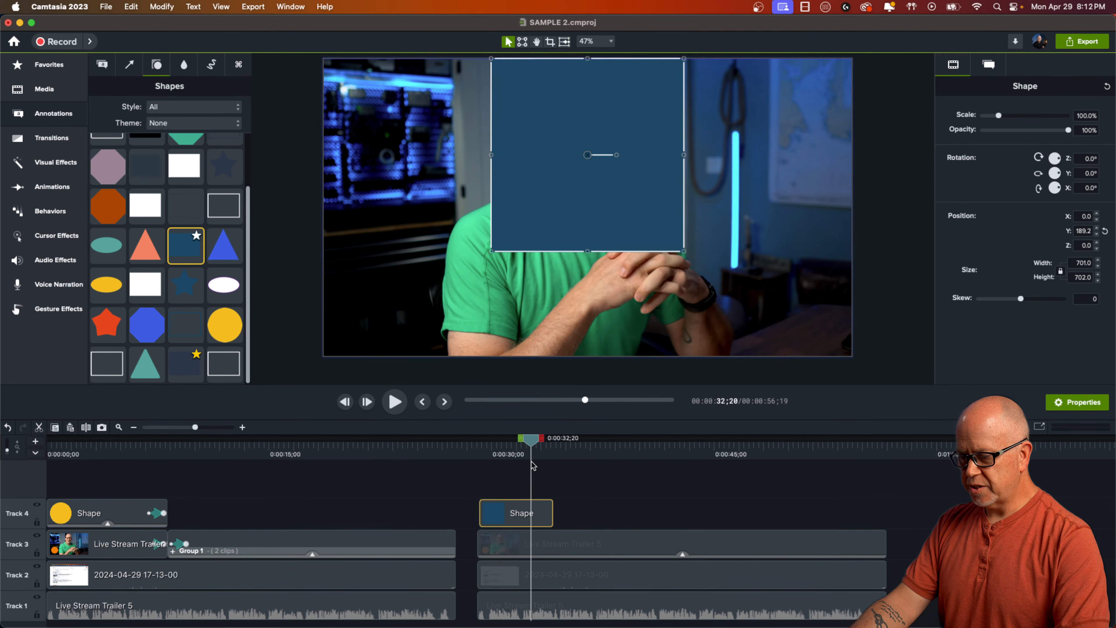
left_click(517, 550)
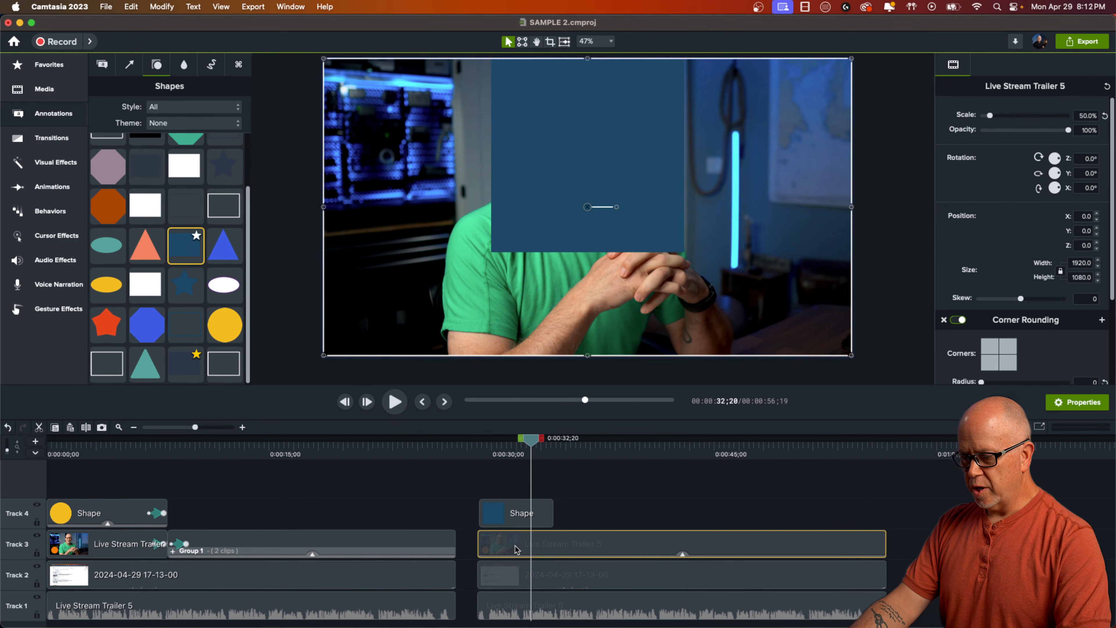
left_click(49, 187)
left_click_drag(128, 99, 531, 546)
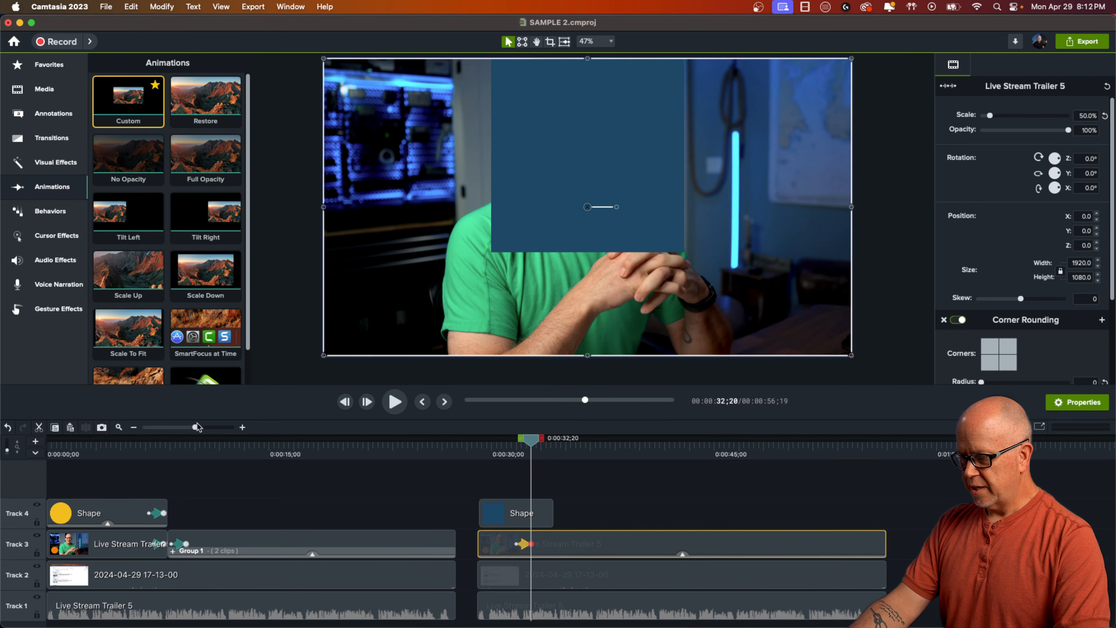
left_click_drag(198, 427, 204, 427)
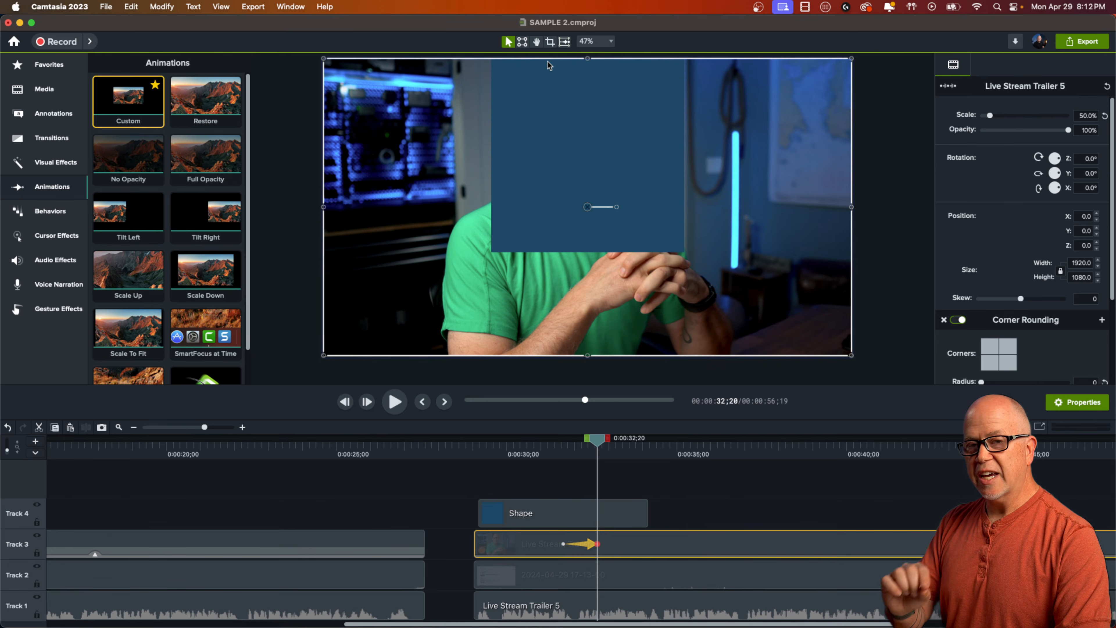
Step: At the animation's end, crop the webcam clip's sides and bottom to the blue square's edges, about 701 by 702
left_click(550, 41)
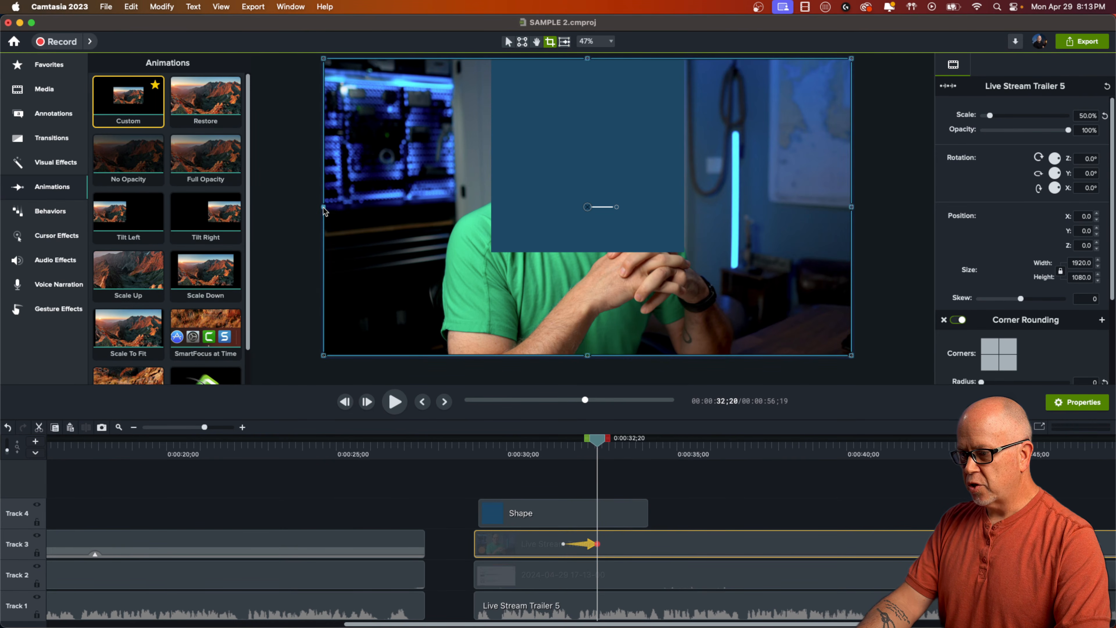
left_click_drag(324, 209, 491, 209)
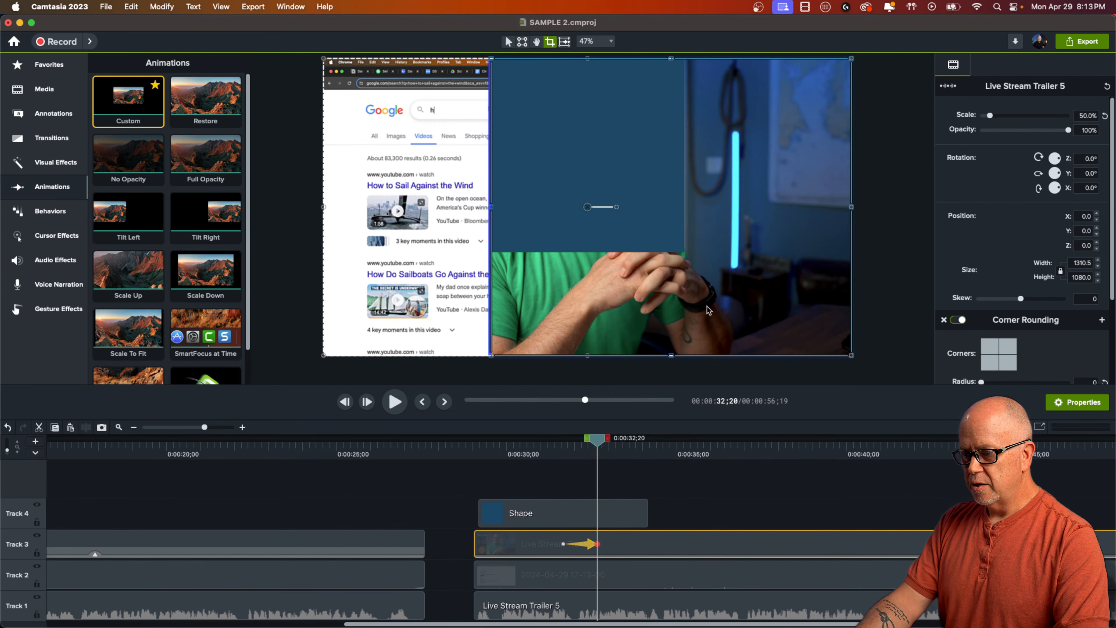
left_click_drag(853, 208, 685, 204)
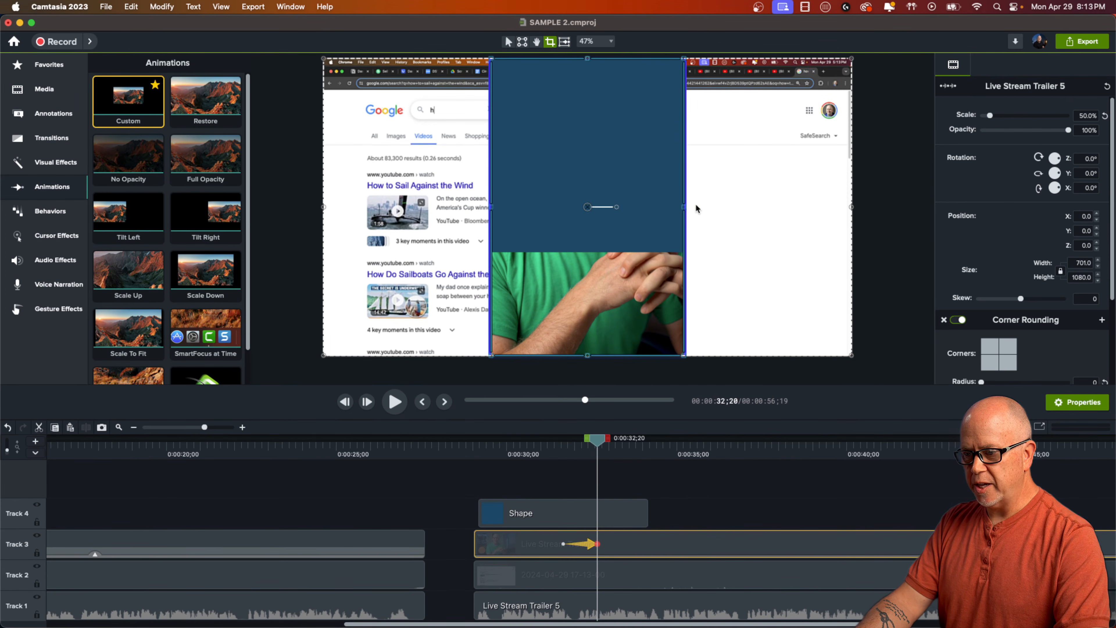
left_click(221, 6)
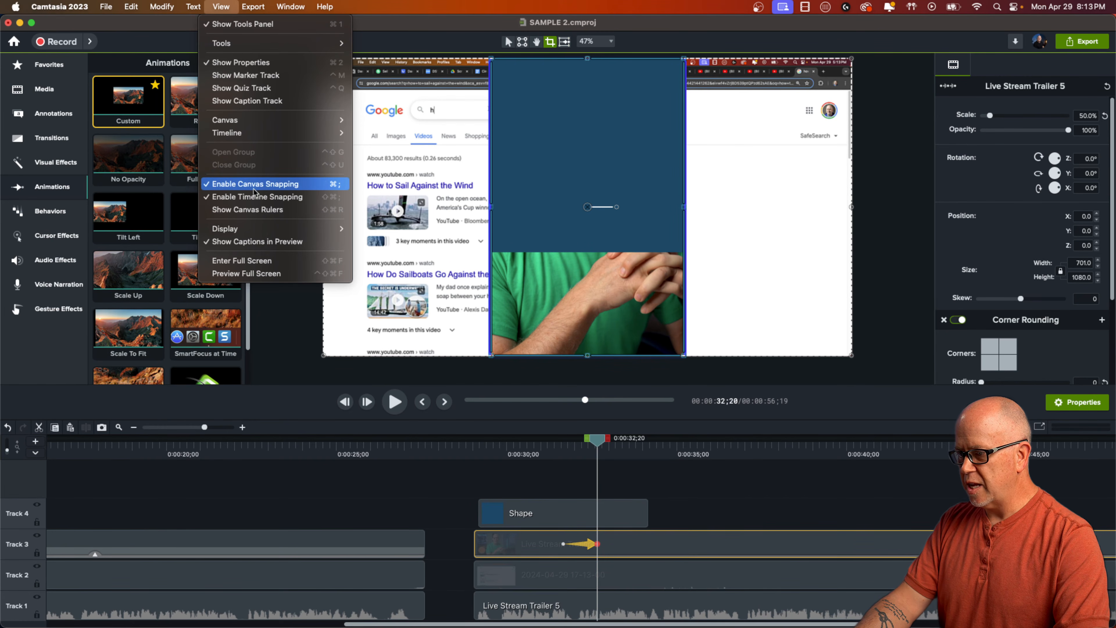
left_click(222, 10)
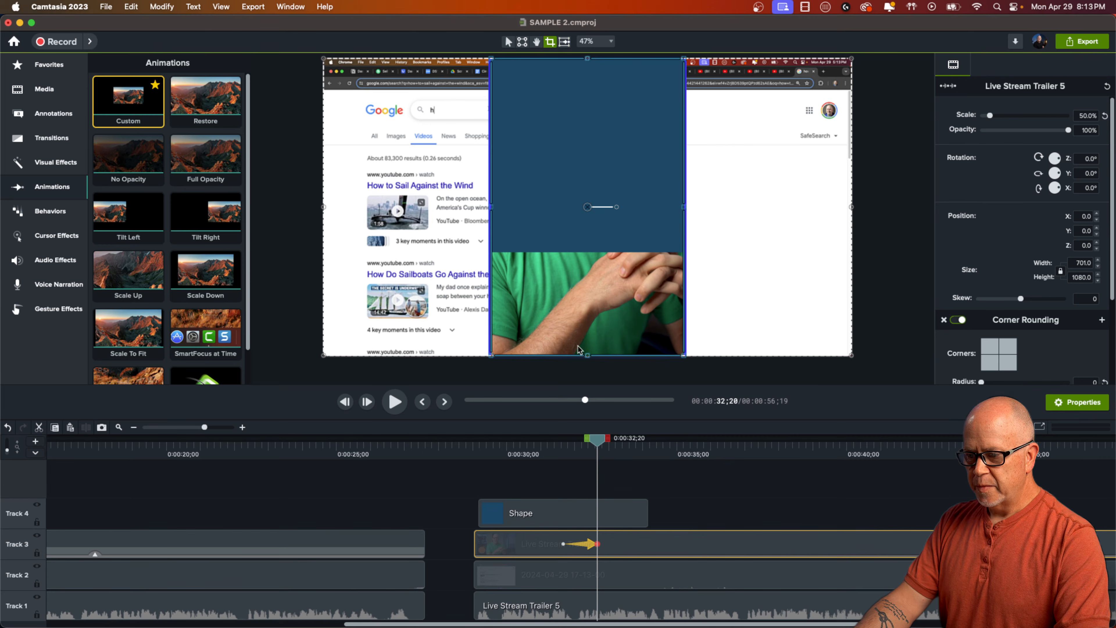
left_click_drag(587, 354, 590, 261)
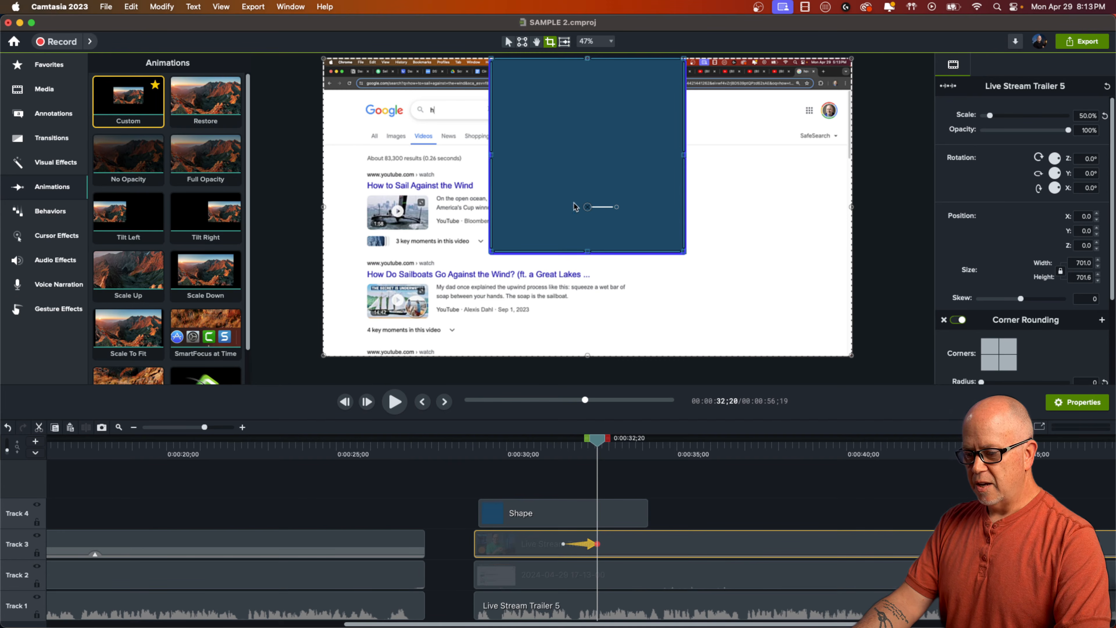
Step: Delete the blue guide shape and move the cropped webcam clip to about X 96.8, Y -189.2
left_click(544, 513)
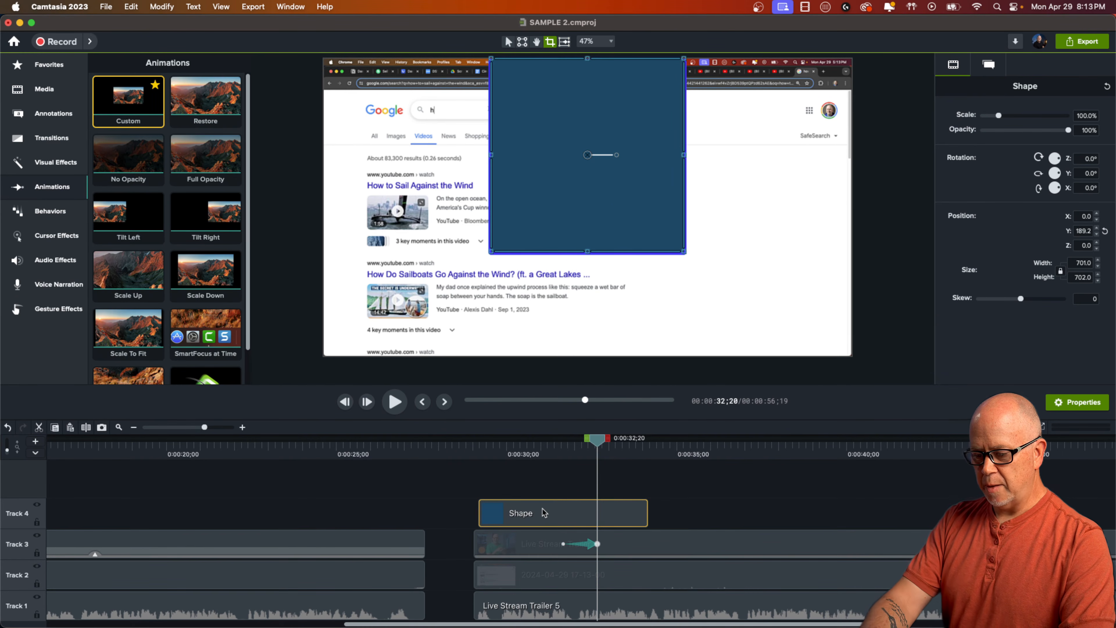
key("Delete")
left_click(544, 79)
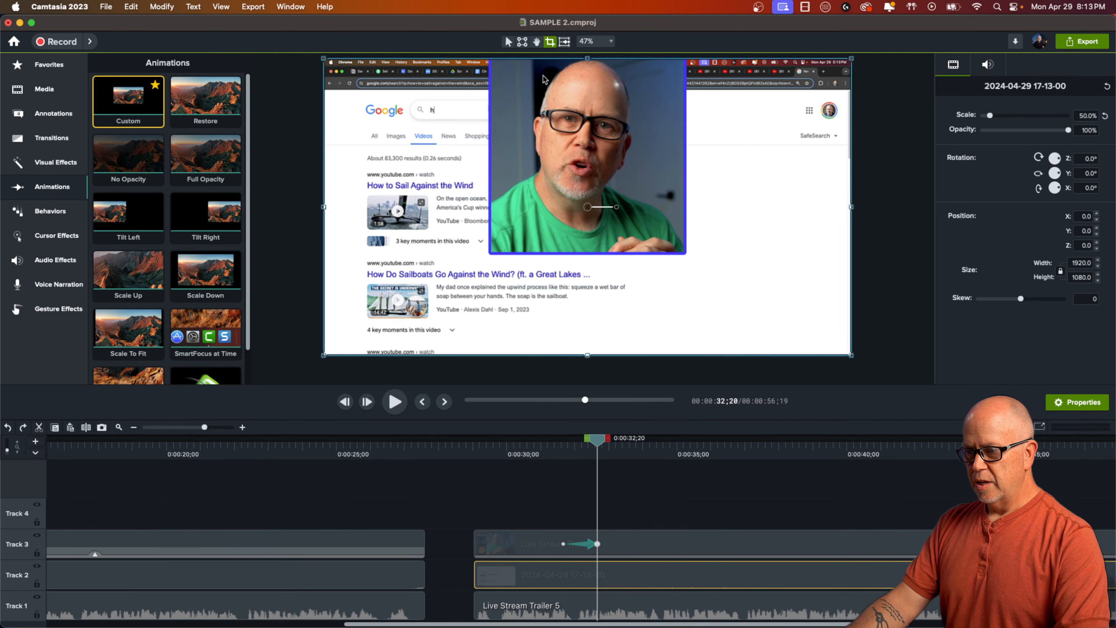
left_click(507, 44)
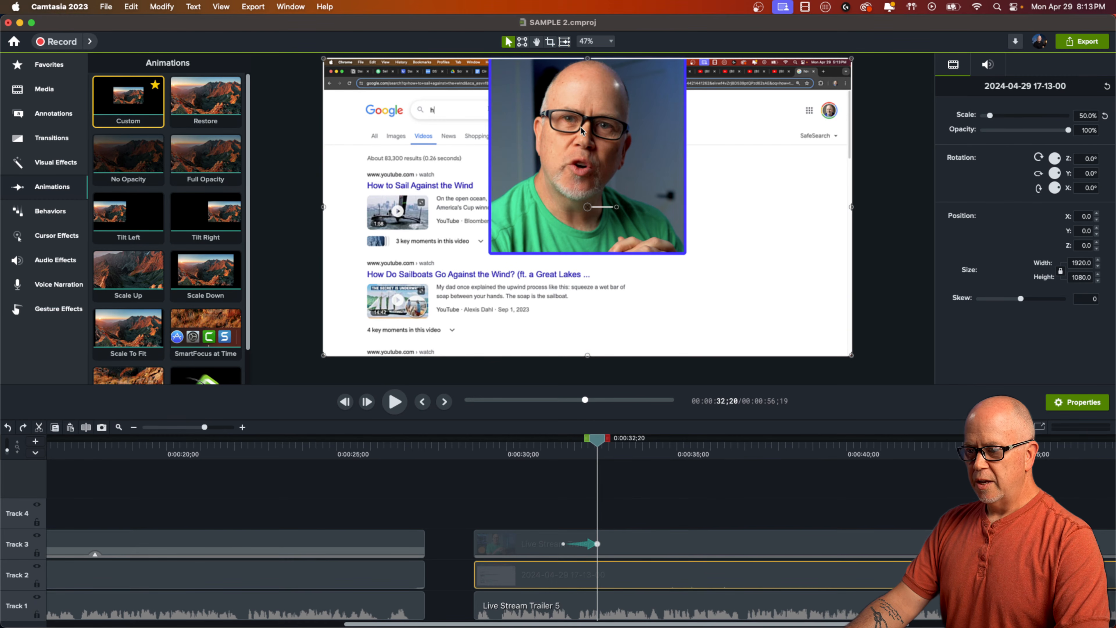
left_click_drag(580, 126, 608, 174)
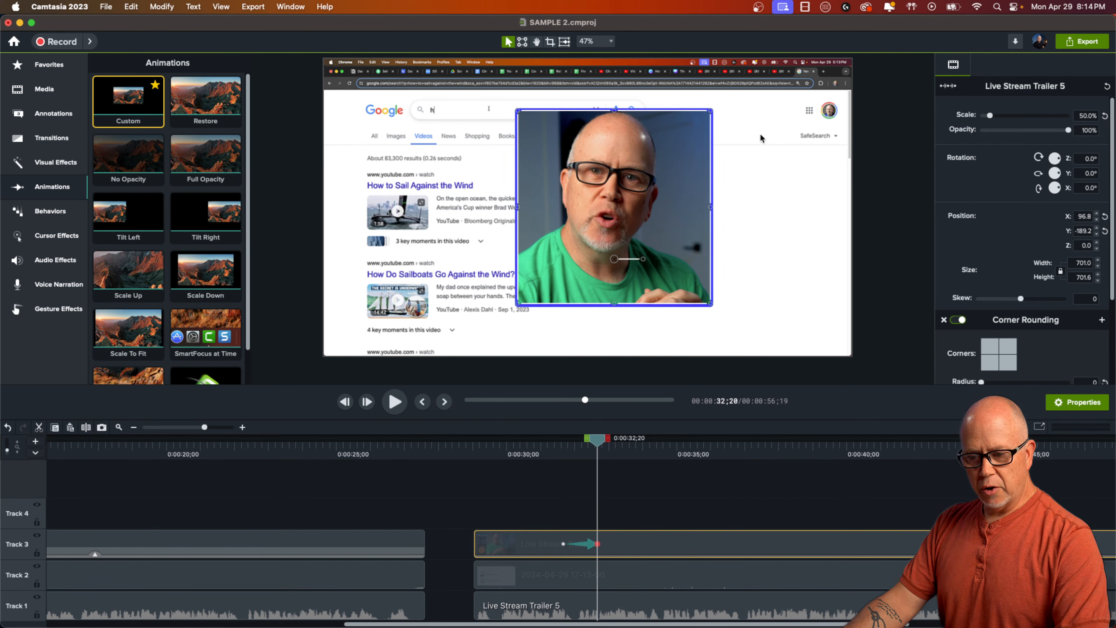
Step: At the animation's end, set the webcam clip's corner rounding radius to 754 and its border thickness to 38
scroll(1011, 321, "down", 1)
scroll(1010, 325, "down", 5)
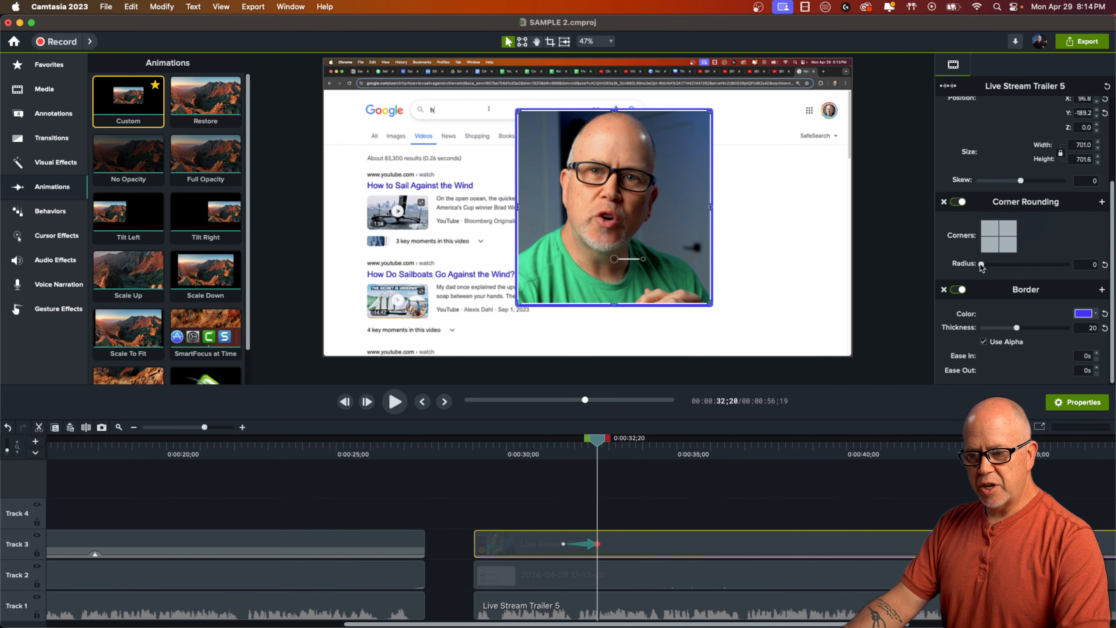
left_click_drag(988, 267, 1047, 279)
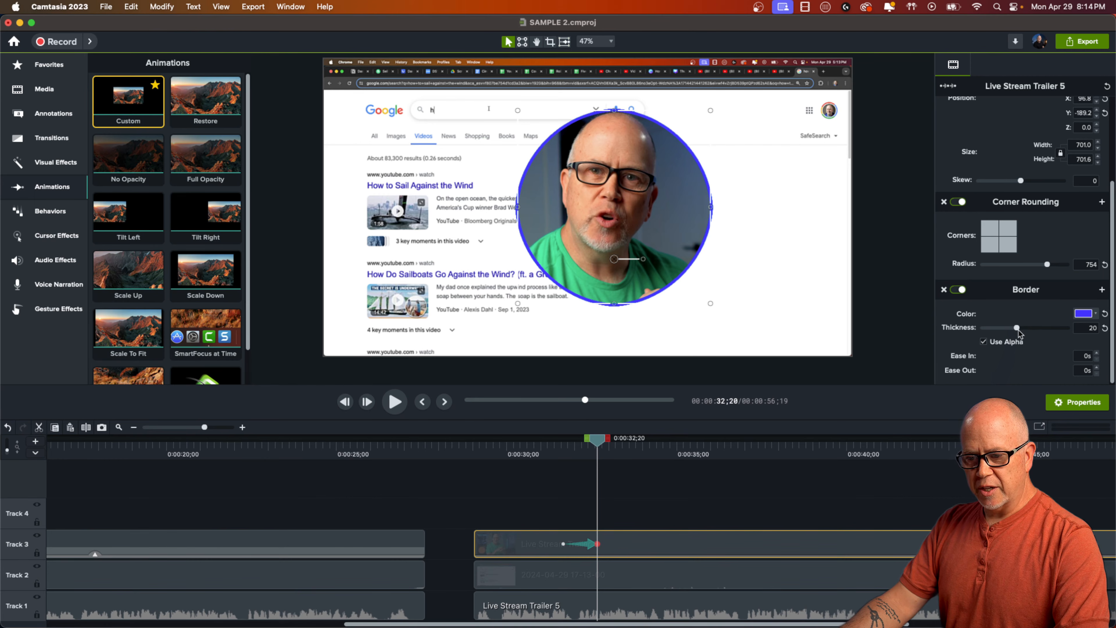
left_click_drag(1017, 329, 1050, 330)
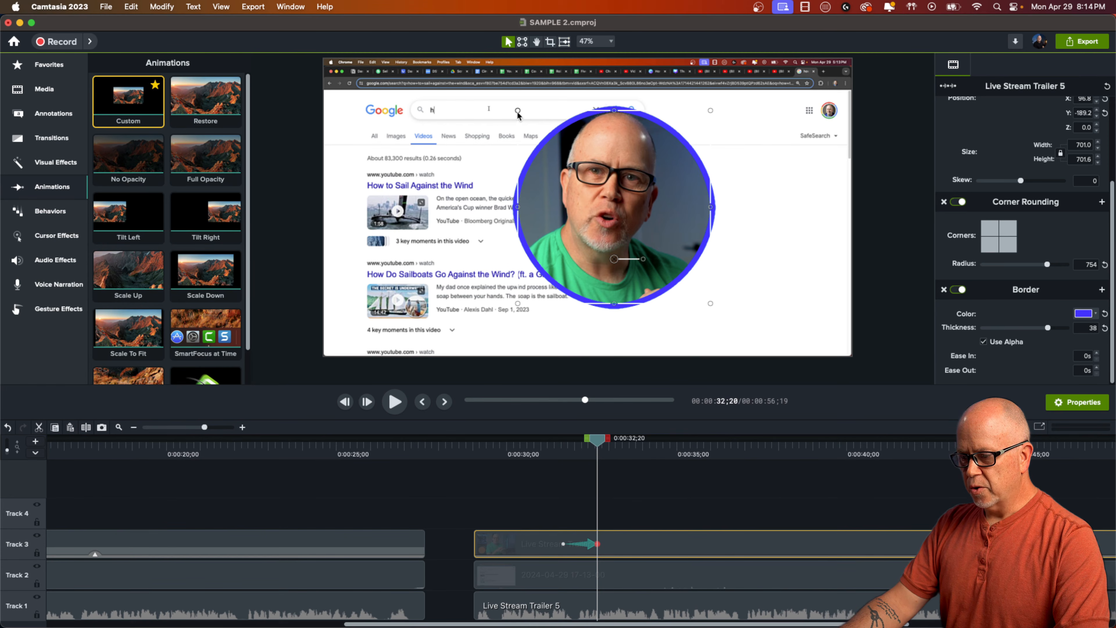
Step: Shrink the circular webcam to about 351 by 351 in the canvas's lower-right corner, and play the transition from just before the animation
left_click_drag(517, 116, 773, 263)
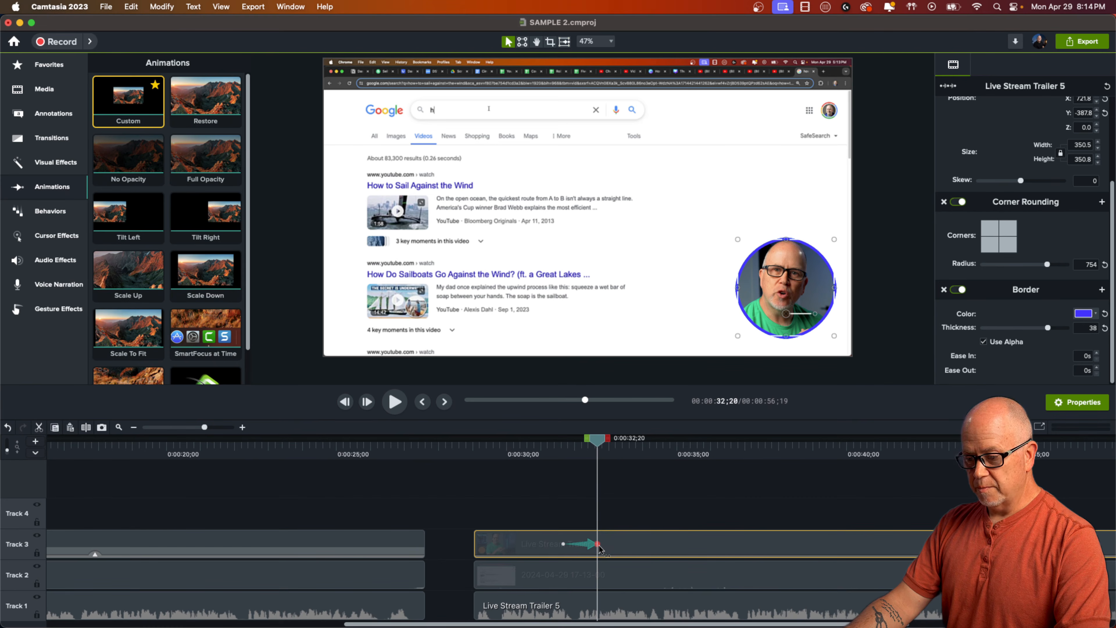
left_click(539, 449)
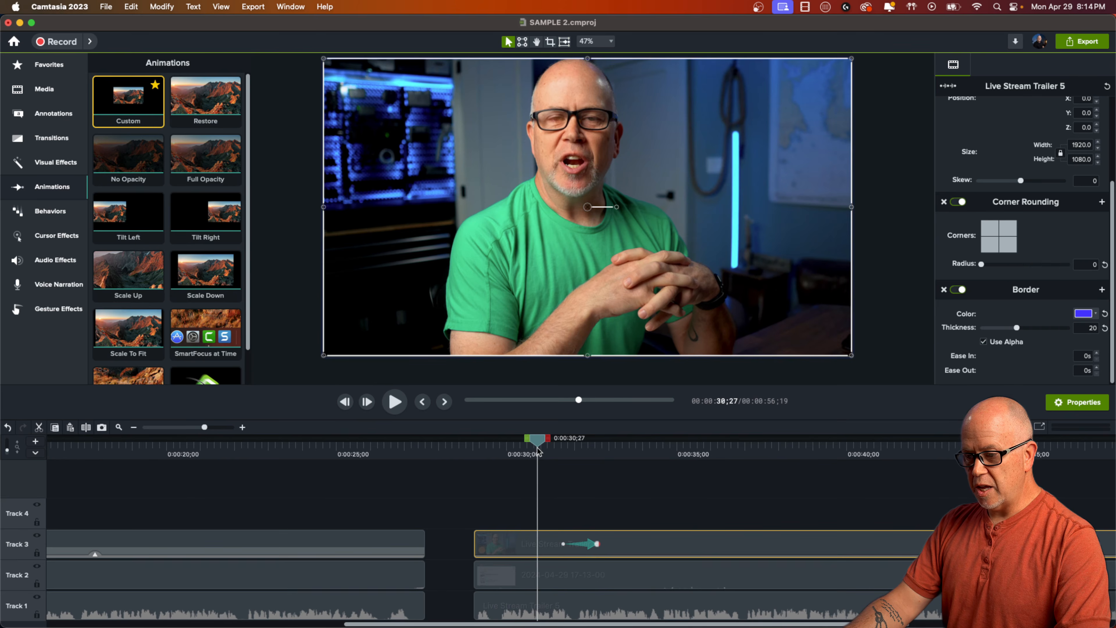
left_click(503, 477)
key("space")
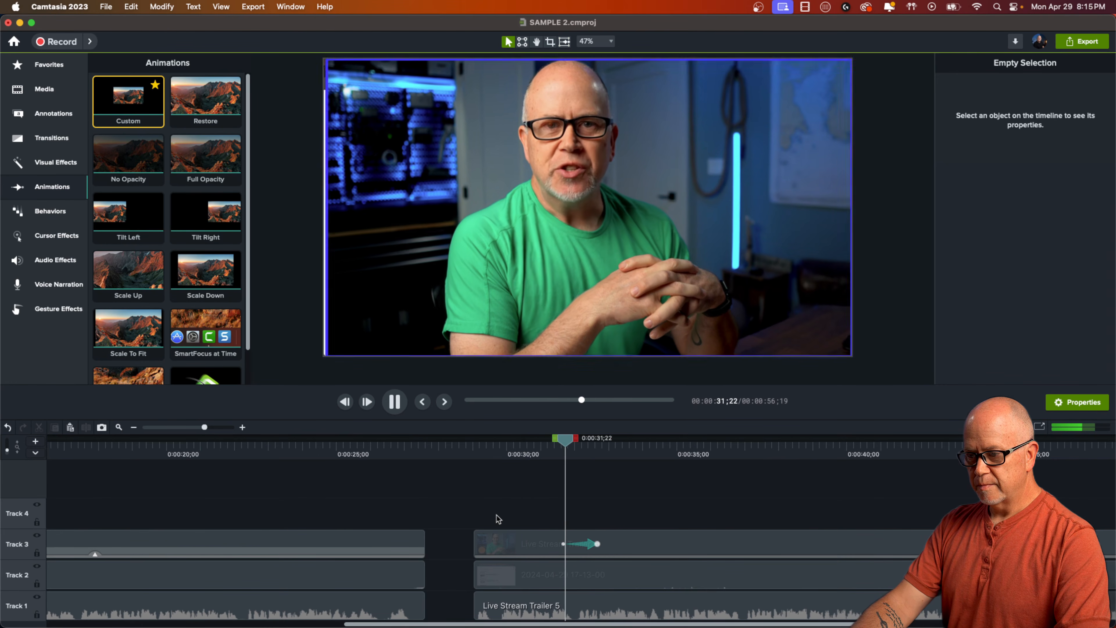
key("space")
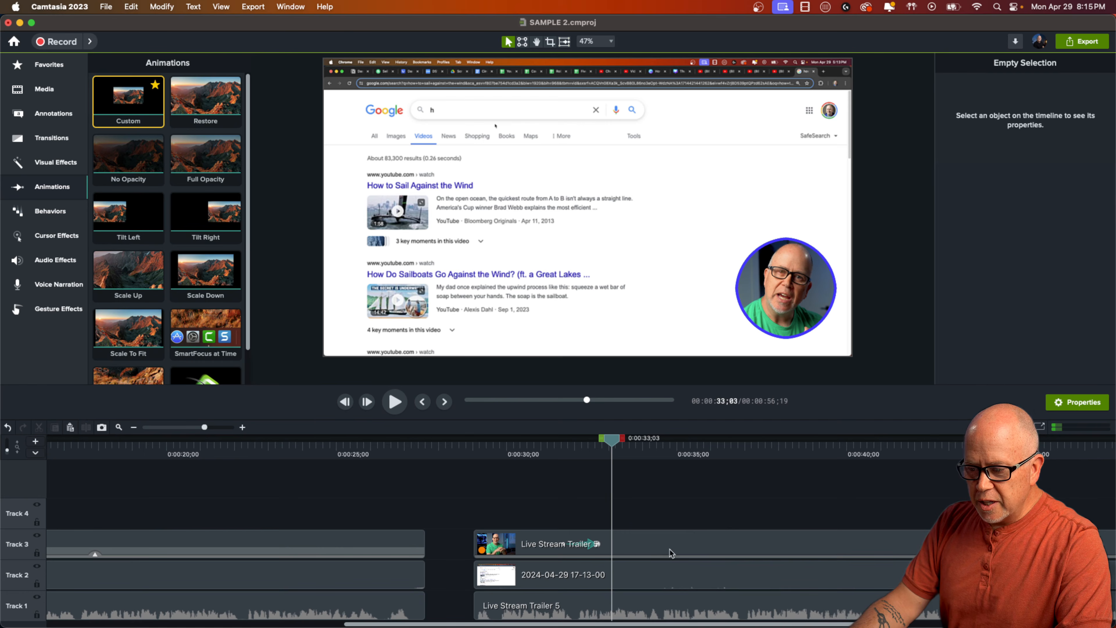
Step: Set the corner rounding radius at the animation's end to 669 and replay the transition
left_click(596, 544)
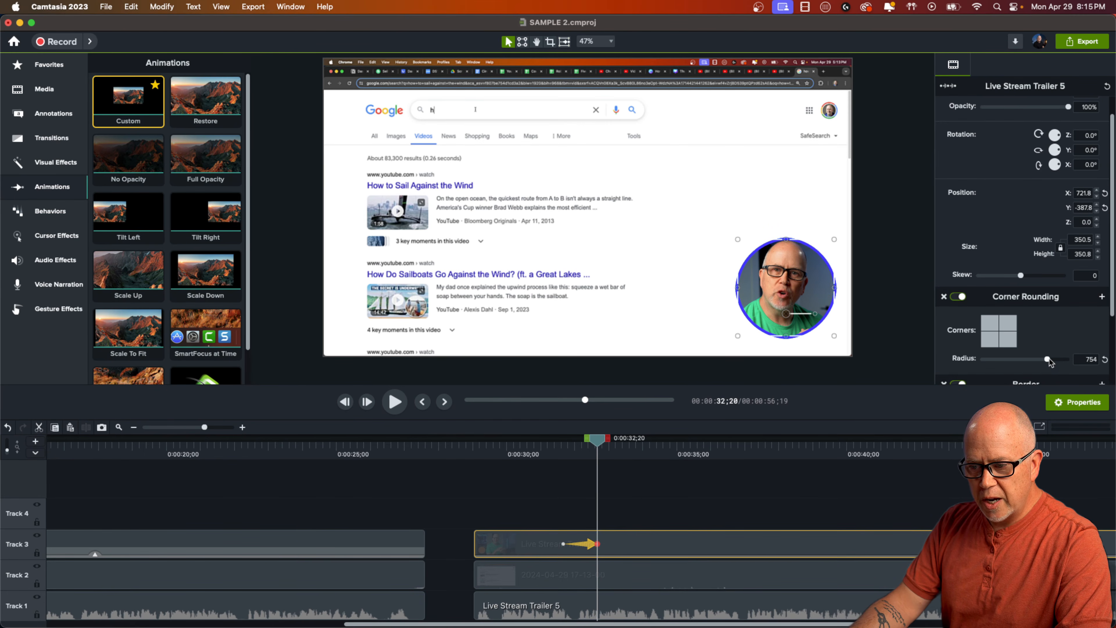
mouse_move(1049, 359)
left_mouse_down()
mouse_move(1018, 362)
mouse_move(1043, 361)
left_mouse_up()
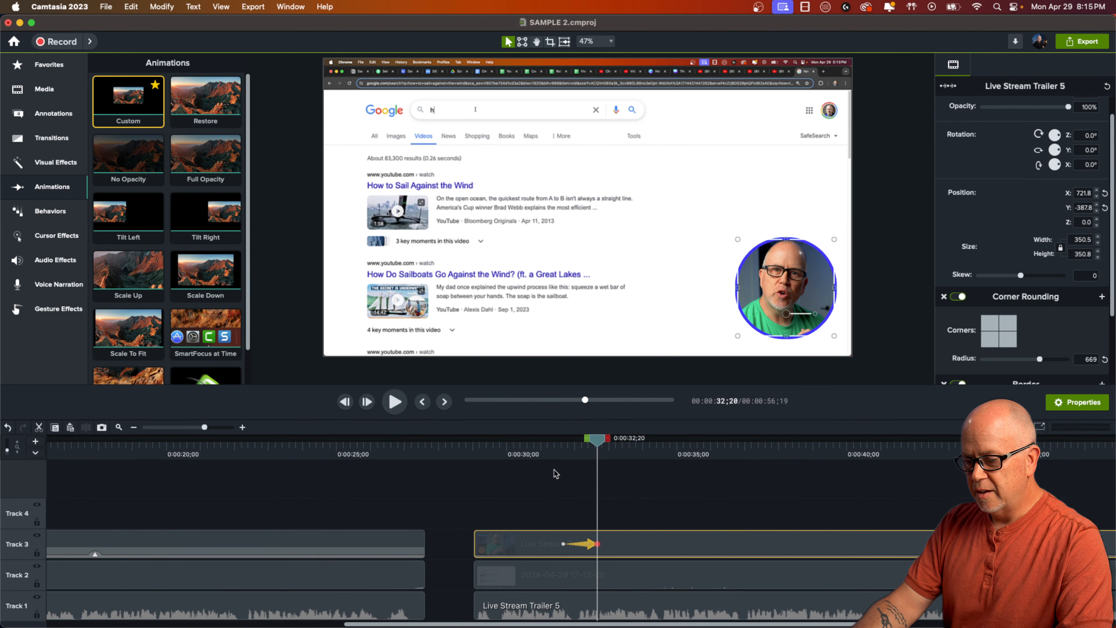
left_click(550, 448)
key("space")
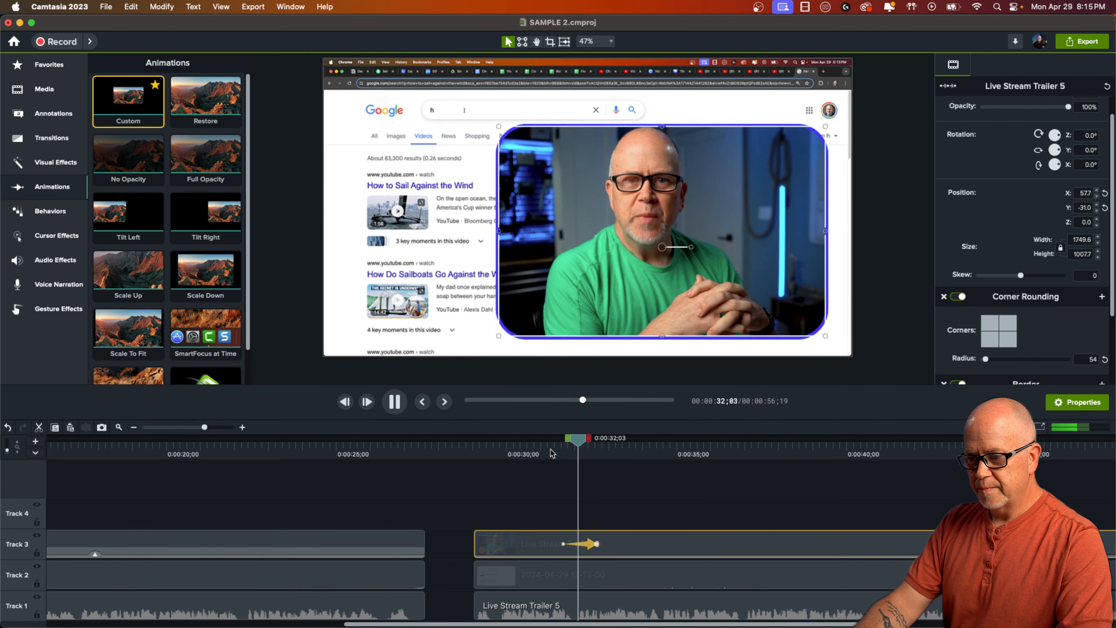
Step: Stop playback and add a Drop Shadow effect to the webcam clip with its offset set to 22
key("space")
left_click(702, 514)
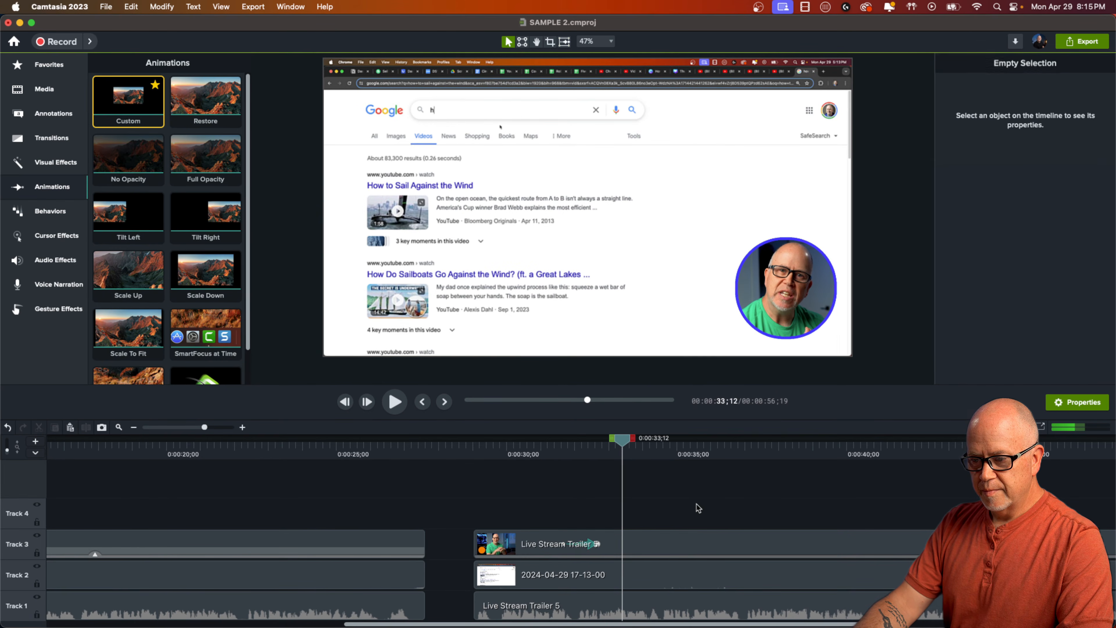
left_click(56, 161)
scroll(159, 242, "down", 5)
scroll(159, 242, "down", 2)
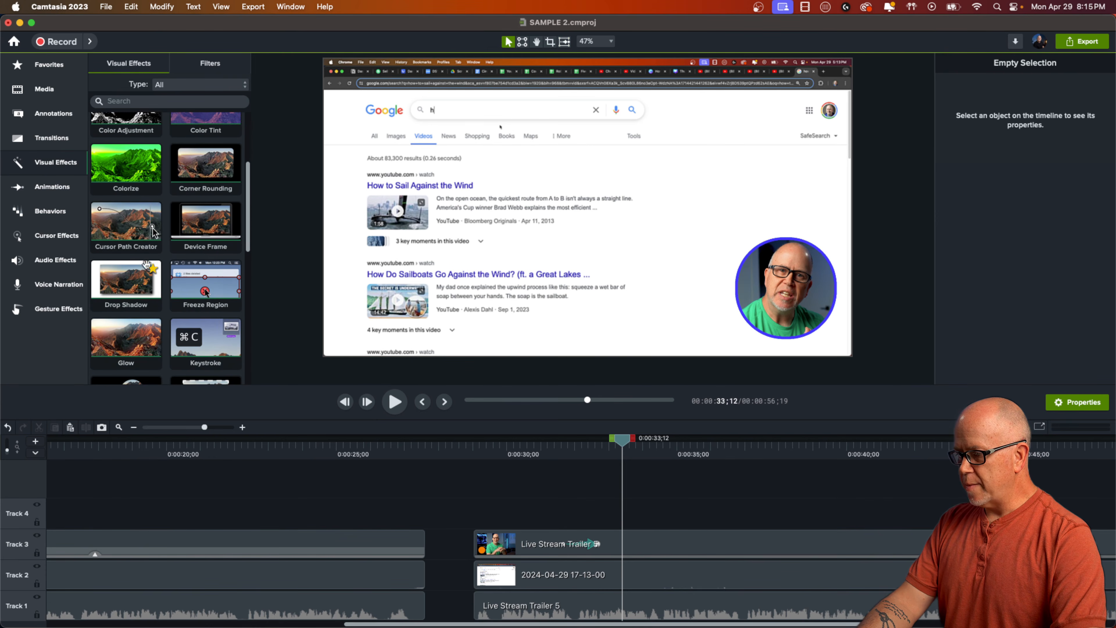
left_click_drag(126, 284, 642, 552)
left_click_drag(985, 313, 988, 315)
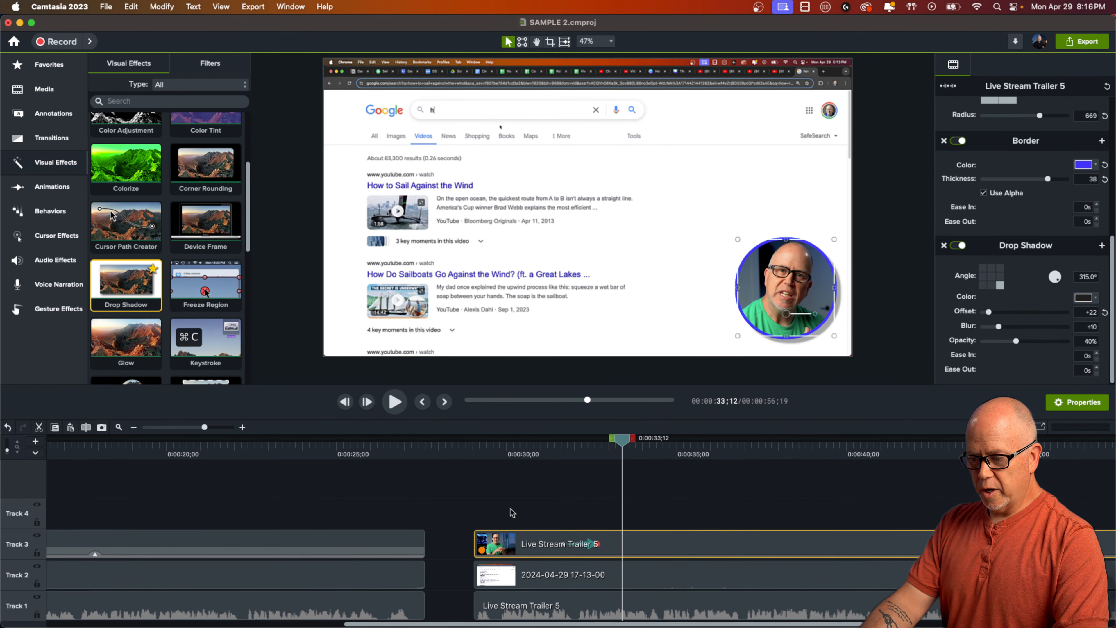
Step: Play the transition from just before the animation to review the circular webcam's drop shadow
left_click(543, 455)
left_click(579, 498)
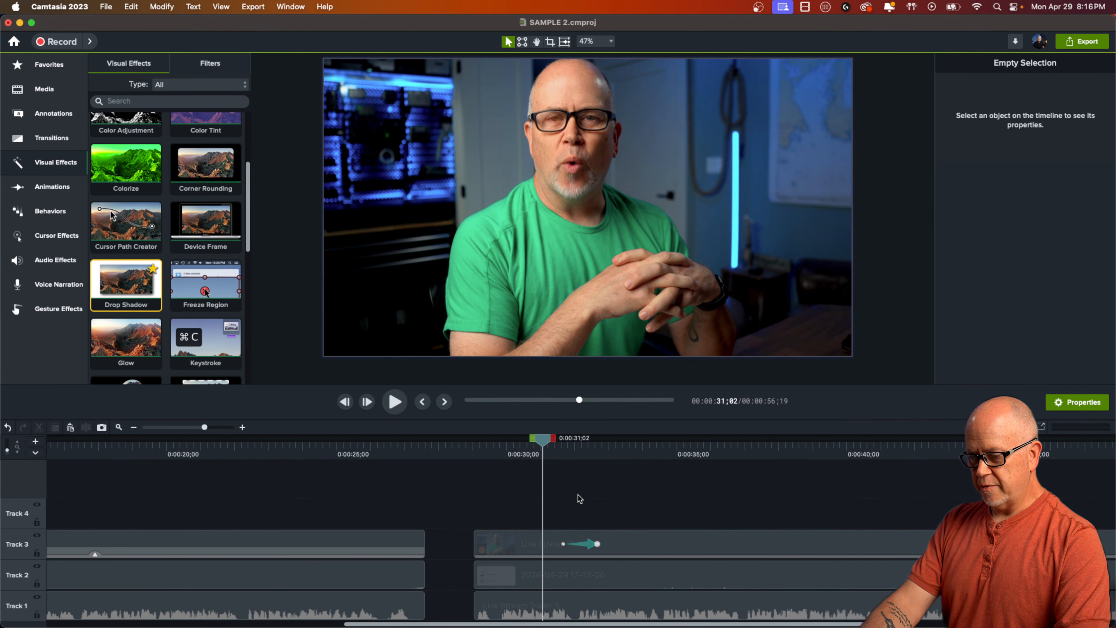
key("space")
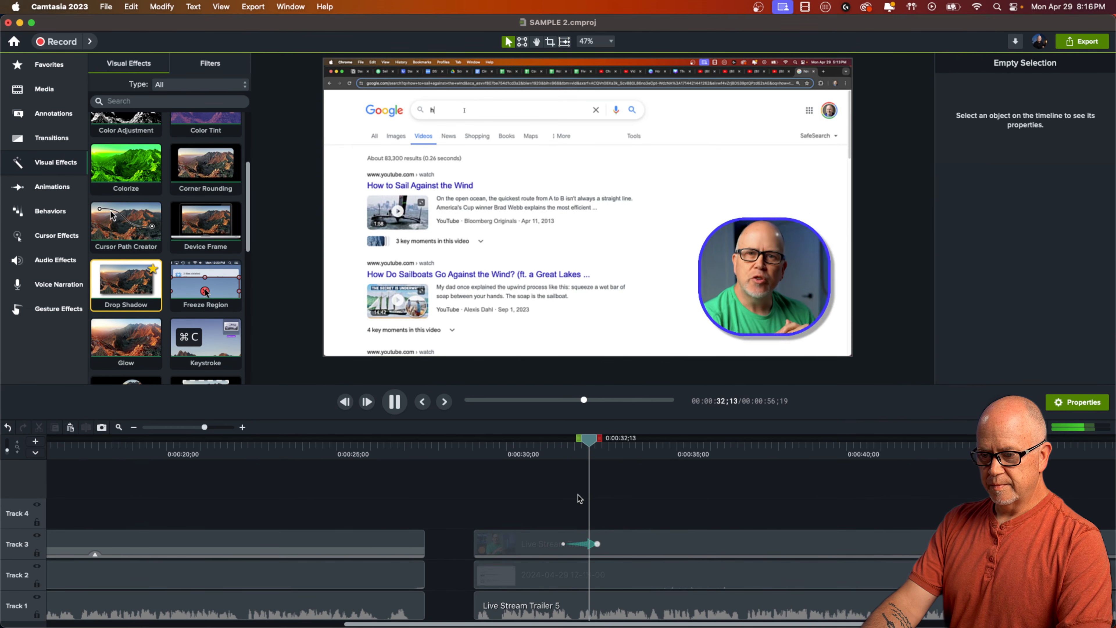
key("space")
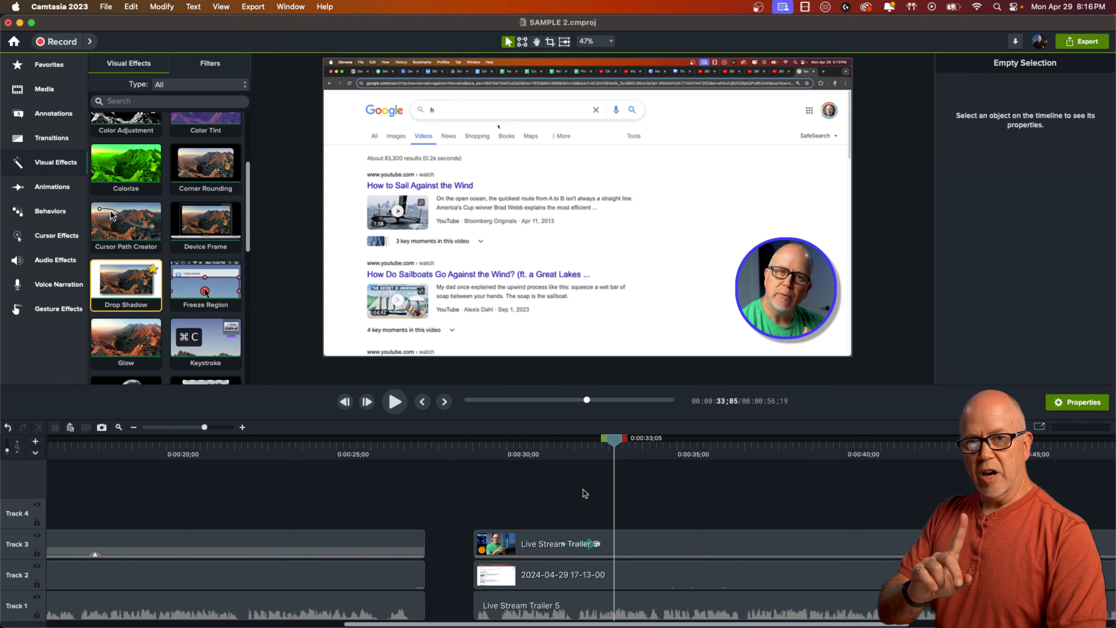
Step: Undo the webcam clip's drop shadow, shrinking, repositioning and corner rounding, back to the square crop
left_click(625, 548)
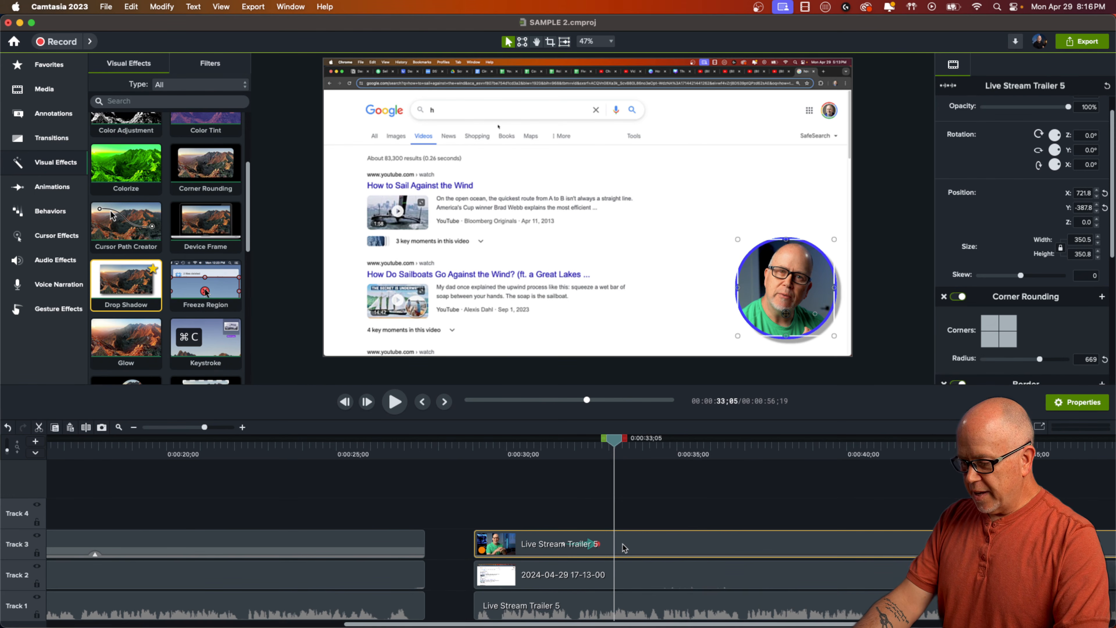
key("super+z")
key("super+z")
key("super+z")
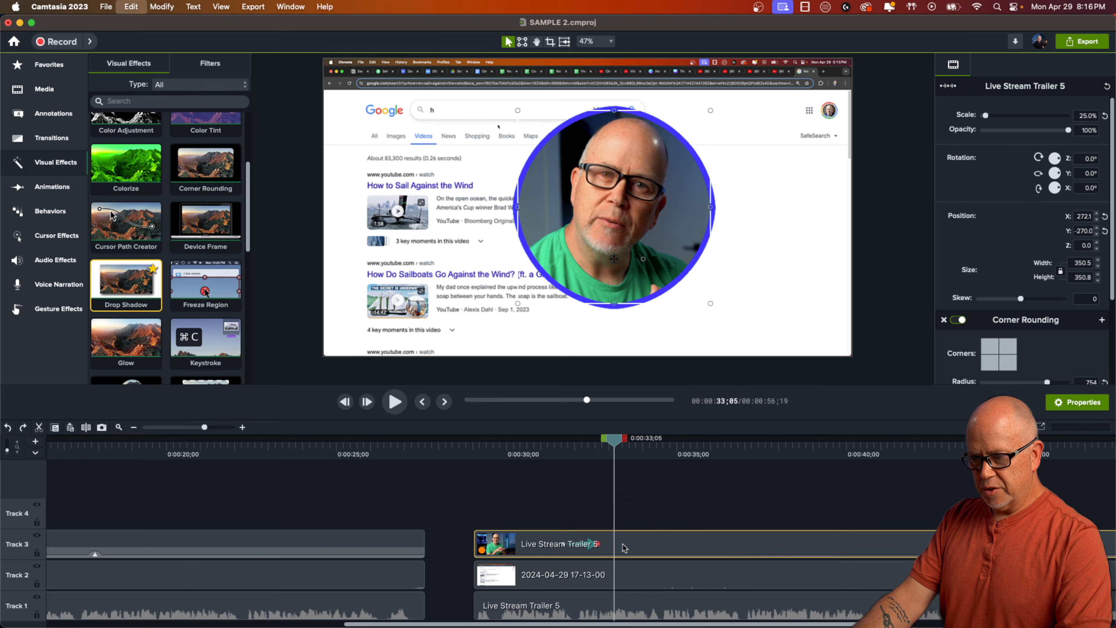
key("super+z")
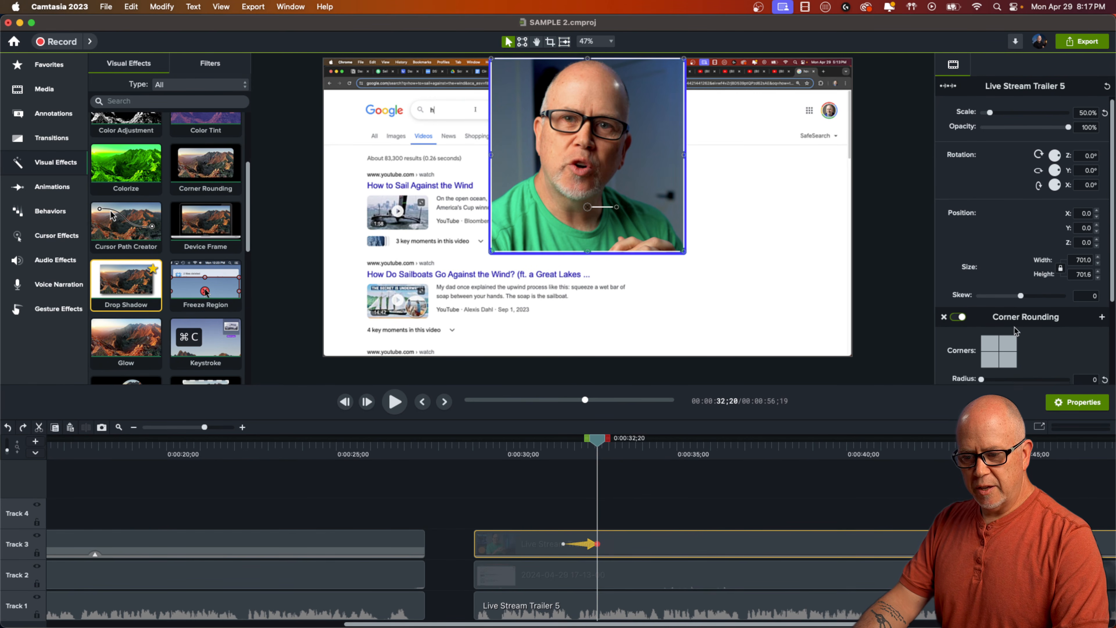
Step: Set the webcam clip's corner rounding radius to 716 at the animation's end
scroll(992, 357, "down", 3)
left_click_drag(981, 332, 1047, 349)
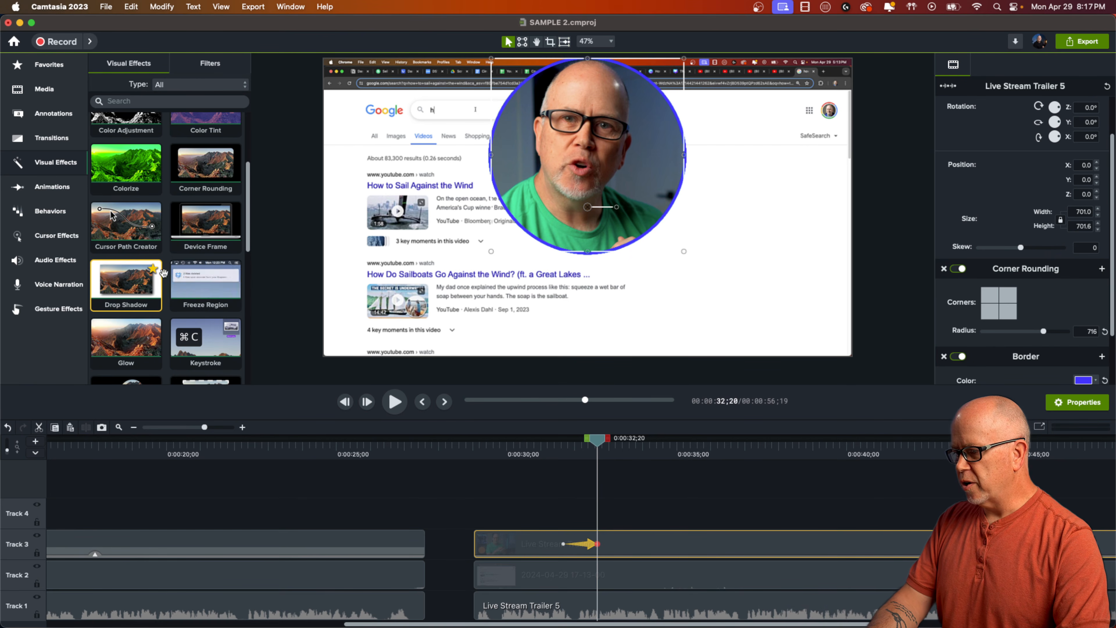
Step: Add a Motion Path effect to the webcam clip at the animation's end and place the path's end point in the canvas's lower-right area
scroll(145, 269, "down", 2)
scroll(145, 268, "down", 15)
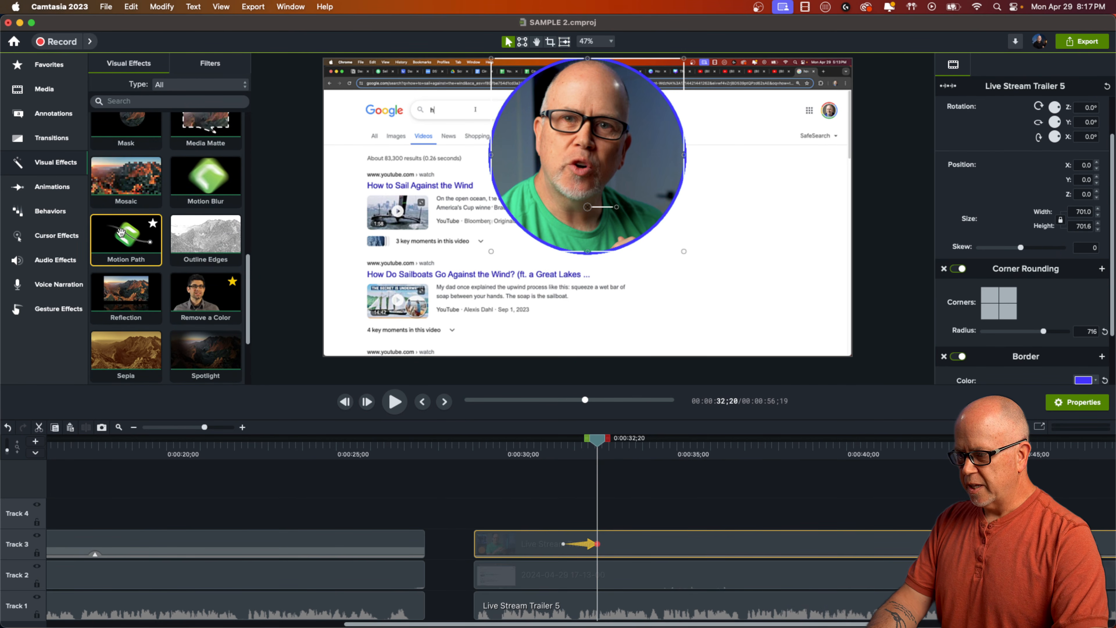
left_click_drag(134, 260, 619, 453)
left_click_drag(600, 533, 571, 552)
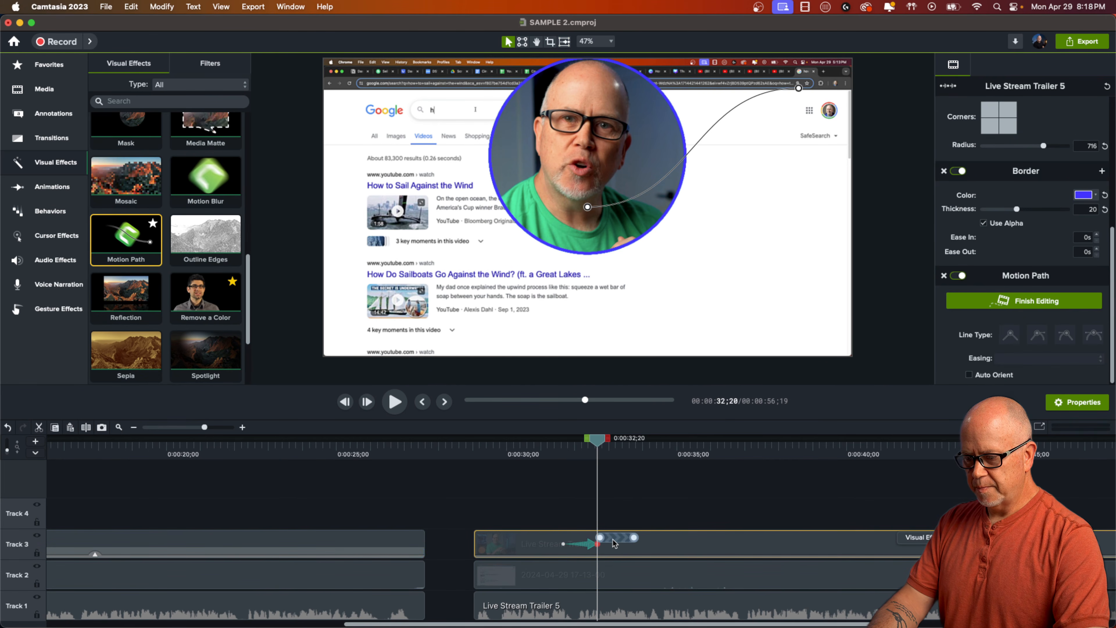
left_click(633, 537)
left_click_drag(798, 88, 791, 311)
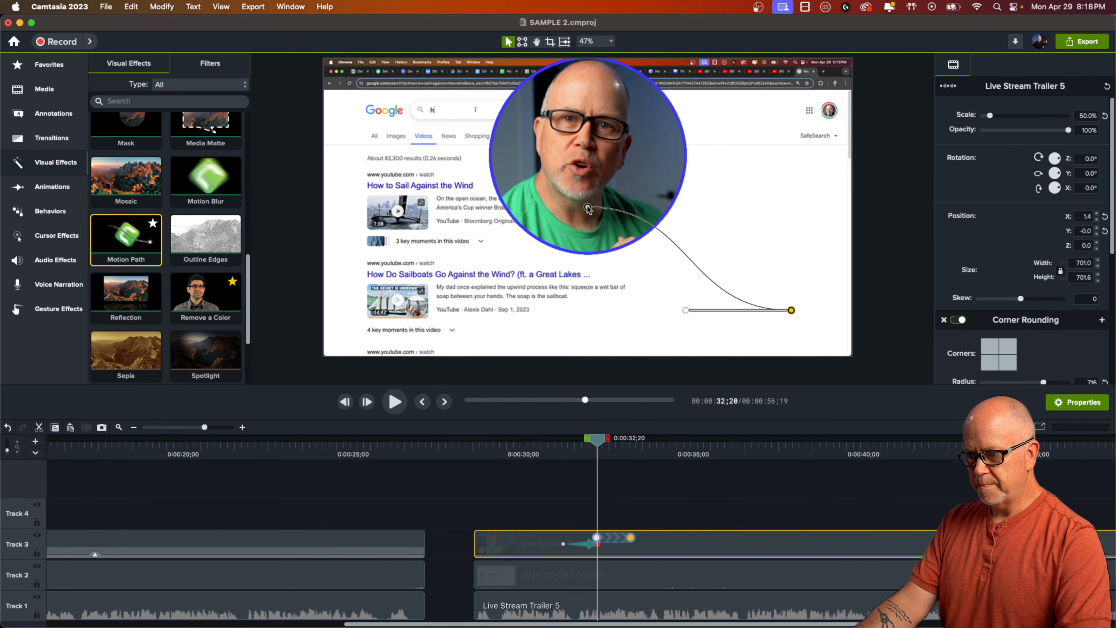
Step: Scale the webcam clip to 24.7% at the animation's end
left_click(584, 545)
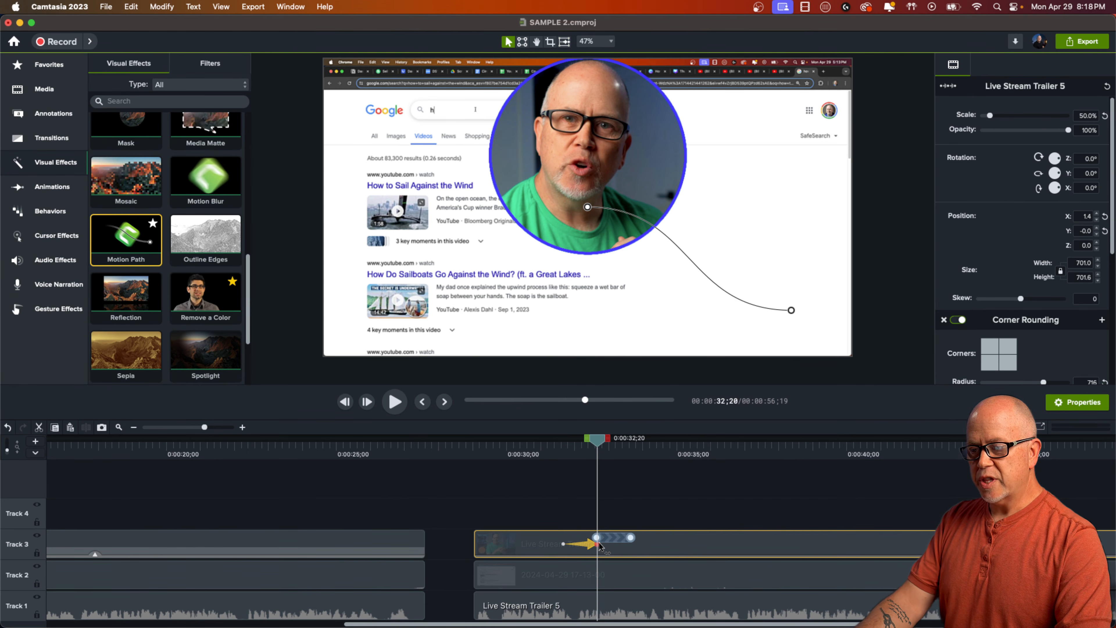
left_click(596, 162)
left_click(598, 545)
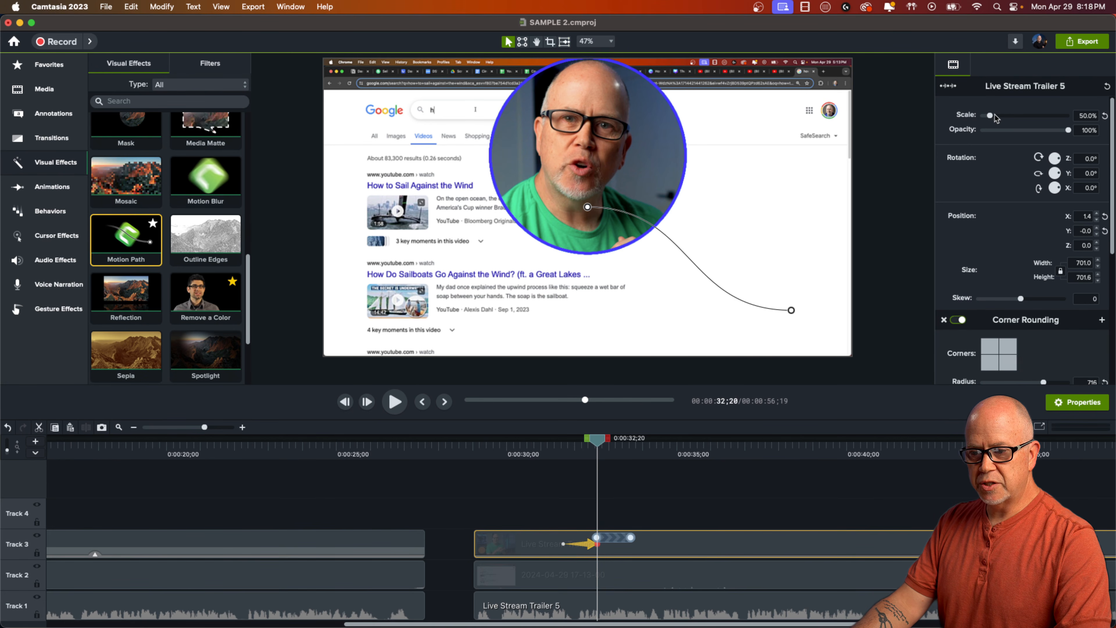
left_click_drag(992, 118, 987, 118)
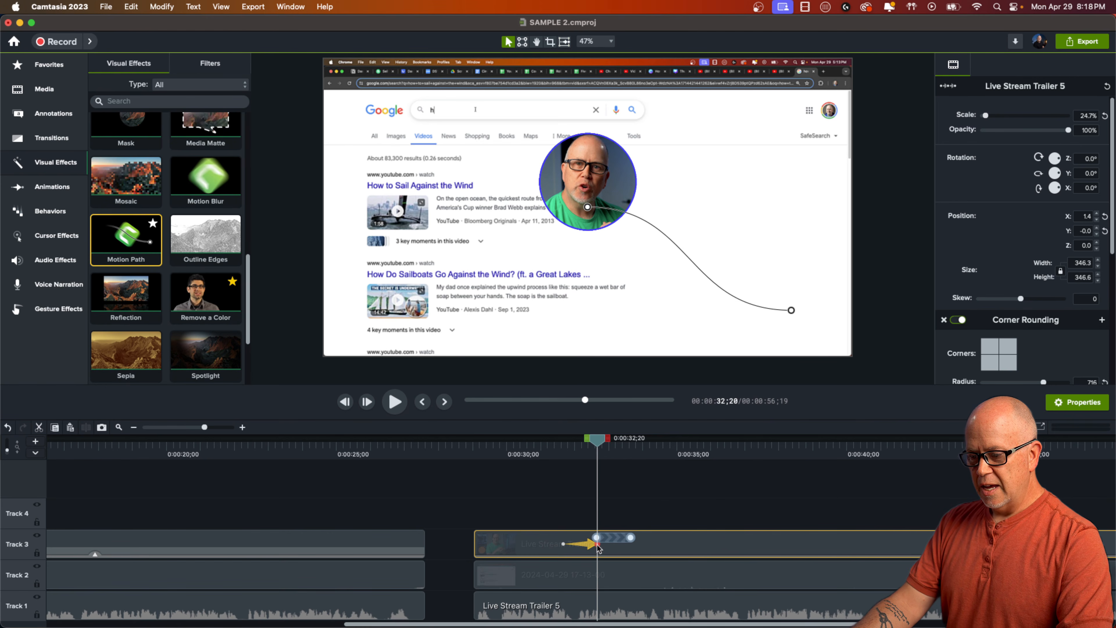
Step: Bend the motion path into an S-curve, pulling the end point's handle down and left and the start point's handle up and right
left_click(609, 541)
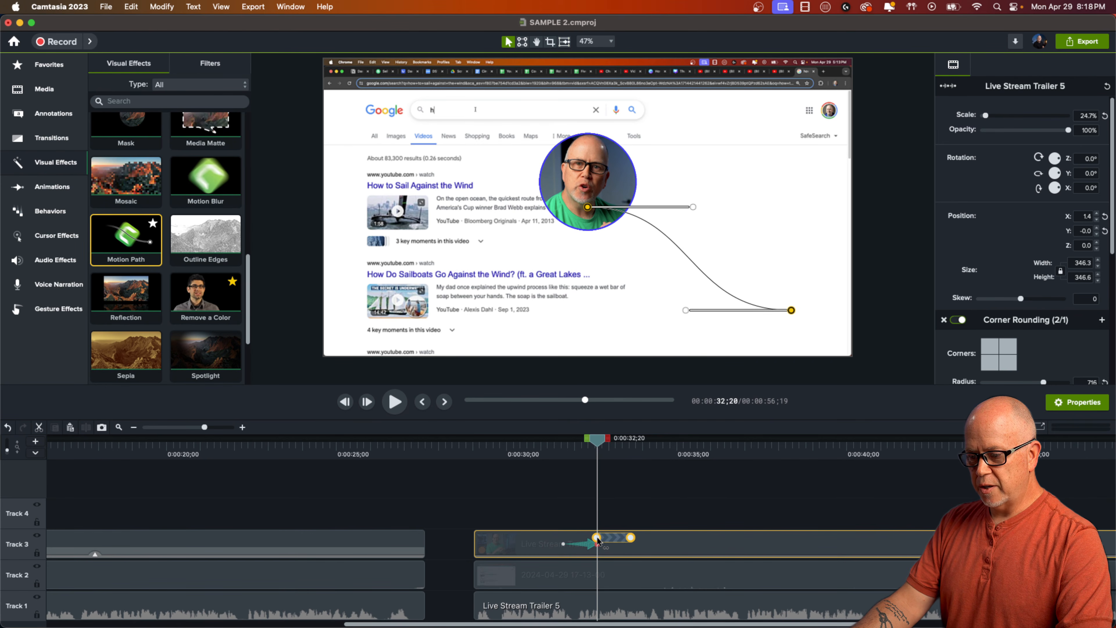
left_click(597, 538)
left_click(631, 537)
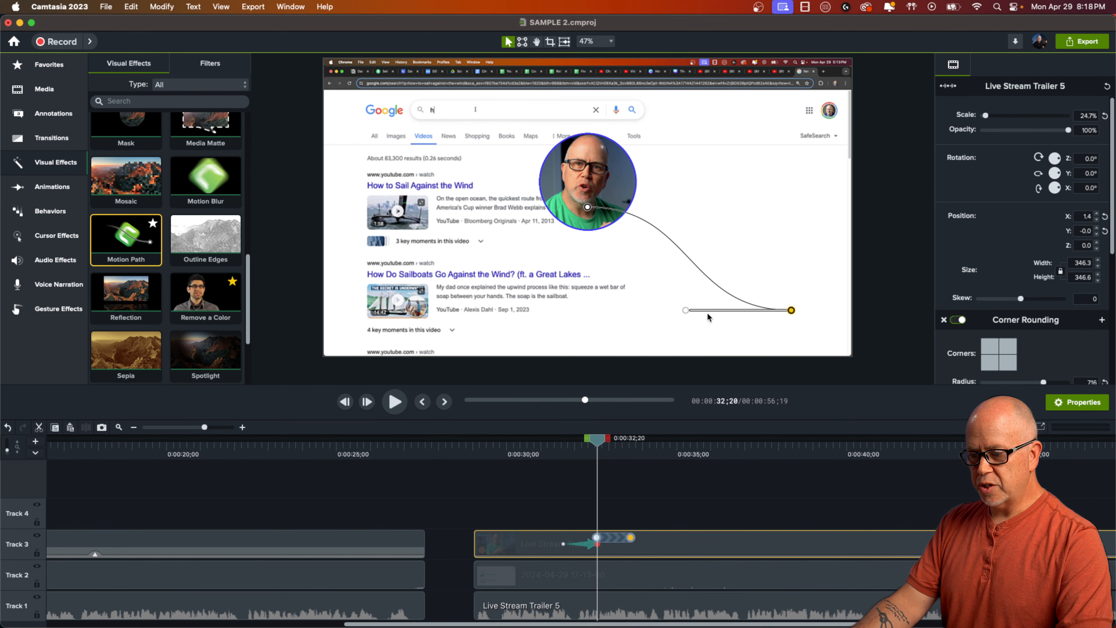
left_click_drag(686, 311, 569, 345)
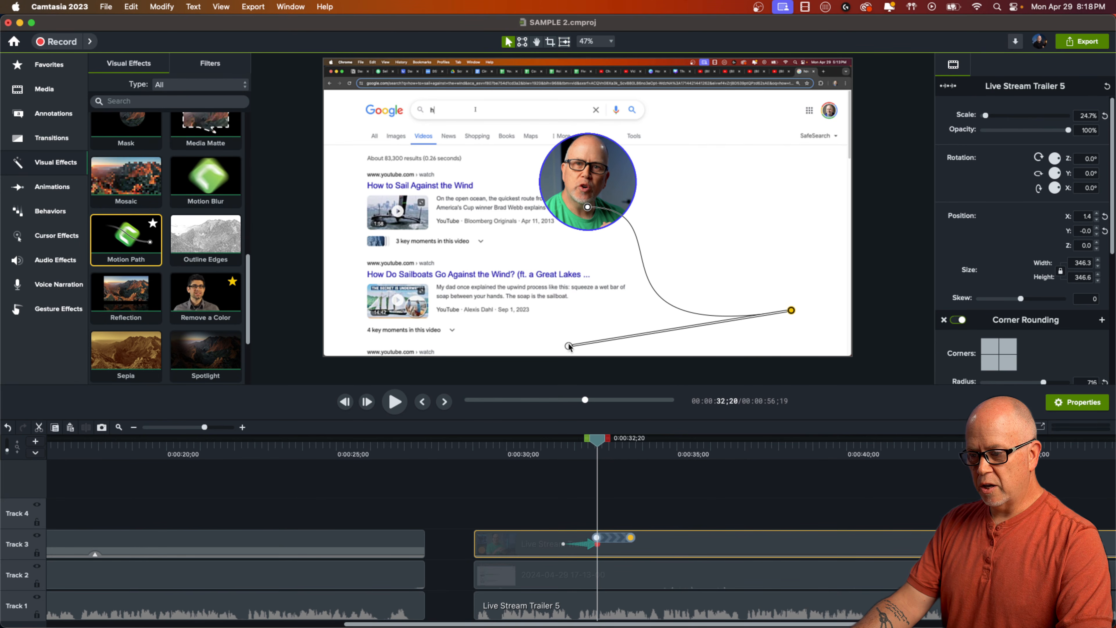
left_click(588, 208)
left_click_drag(693, 210, 845, 88)
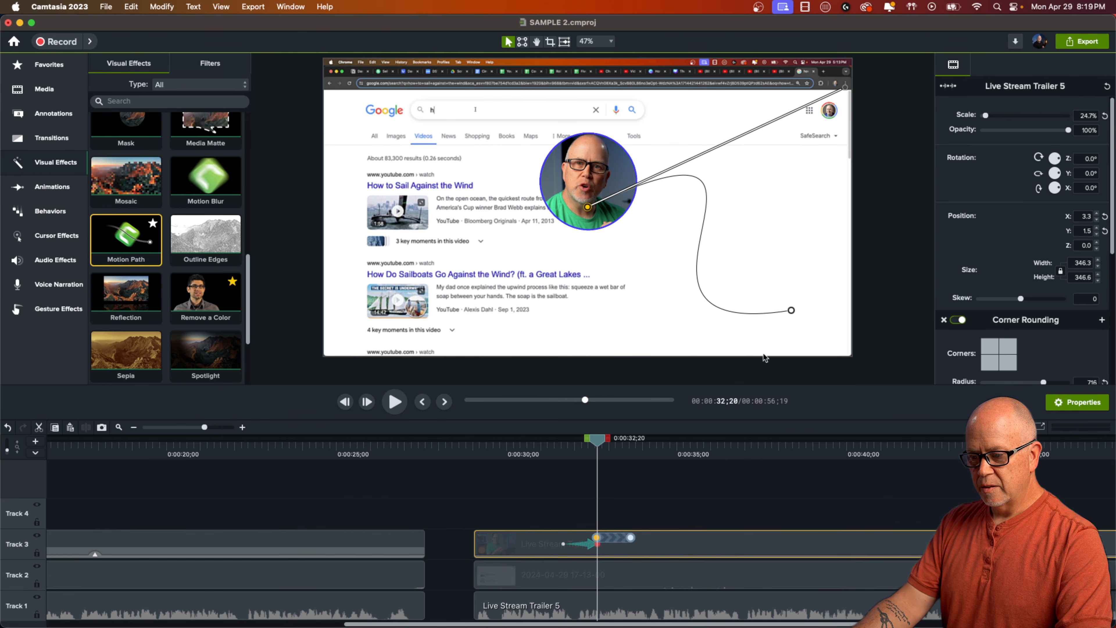
Step: Play the transition from just before the animation to check the webcam's movement along the curved motion path
left_click(560, 452)
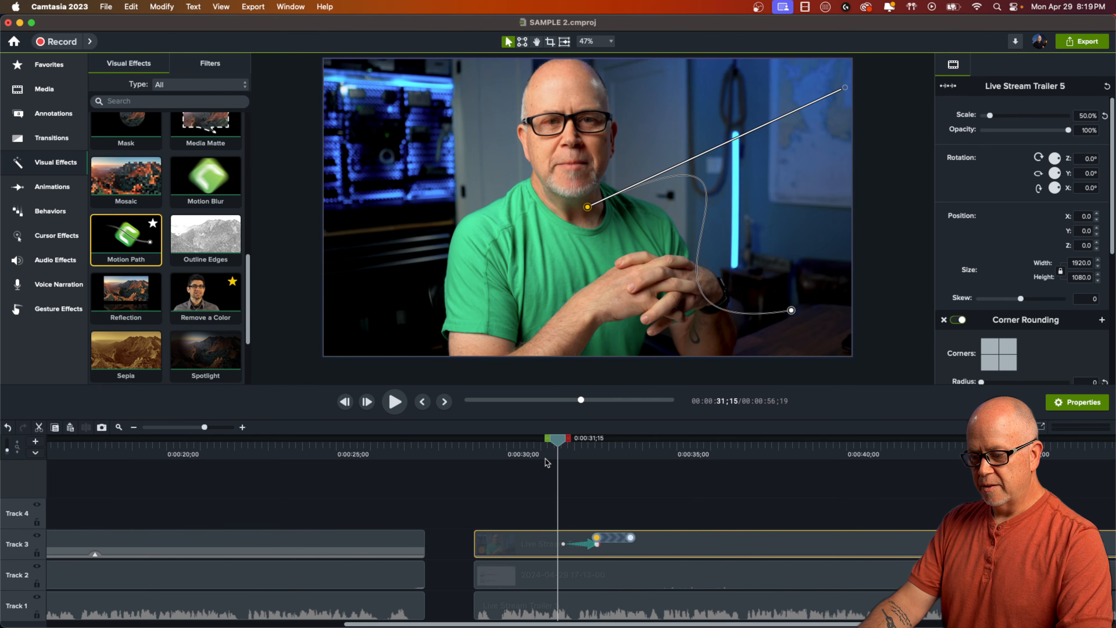
key("space")
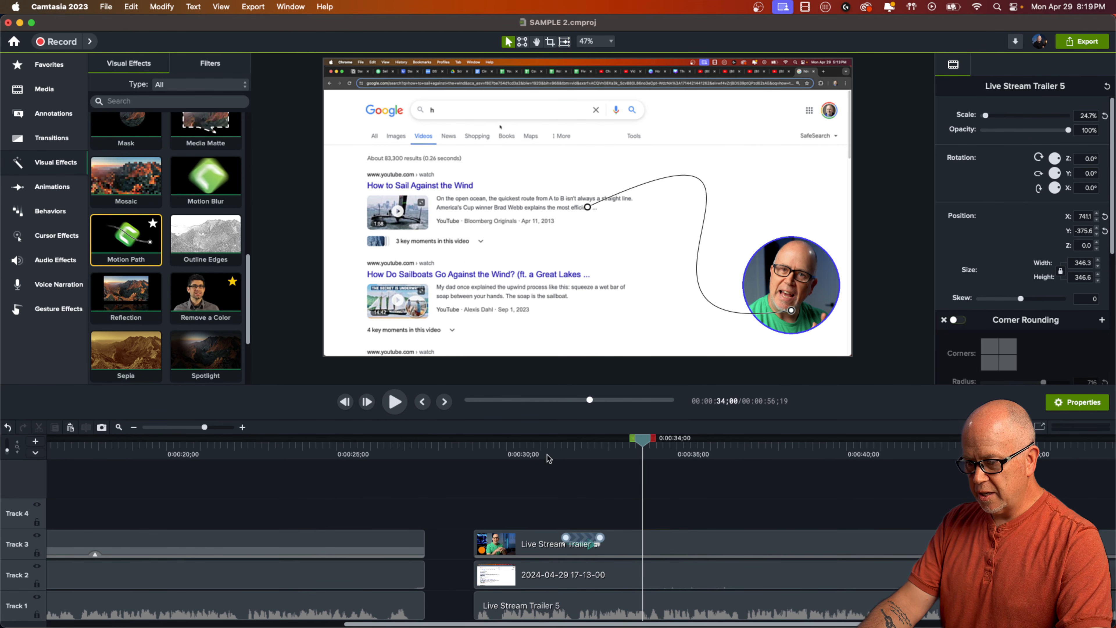
left_click(544, 446)
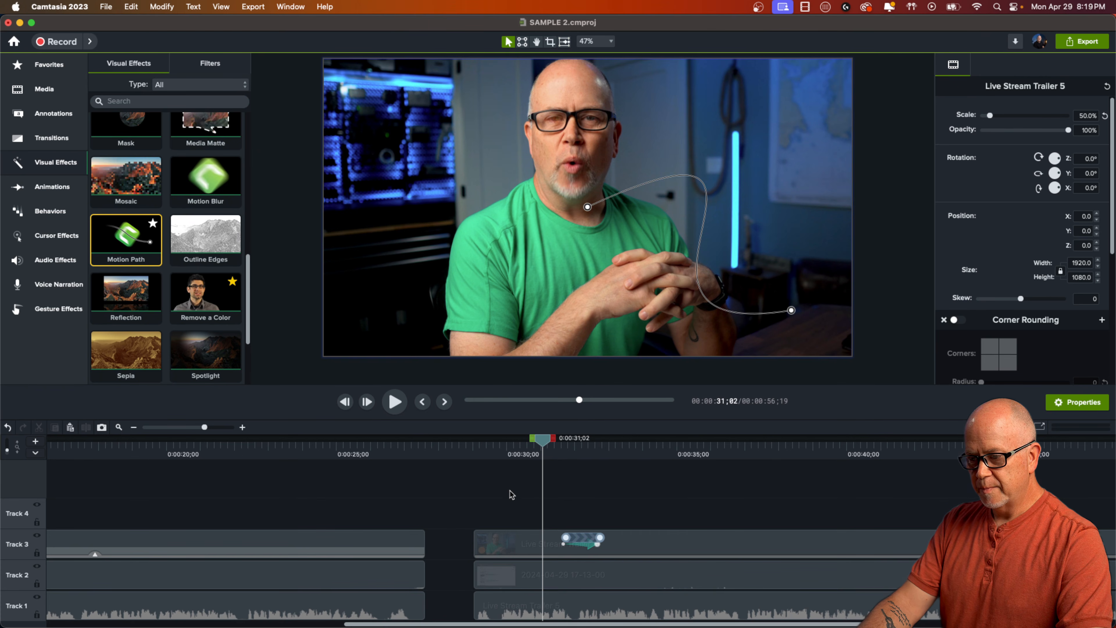
key("space")
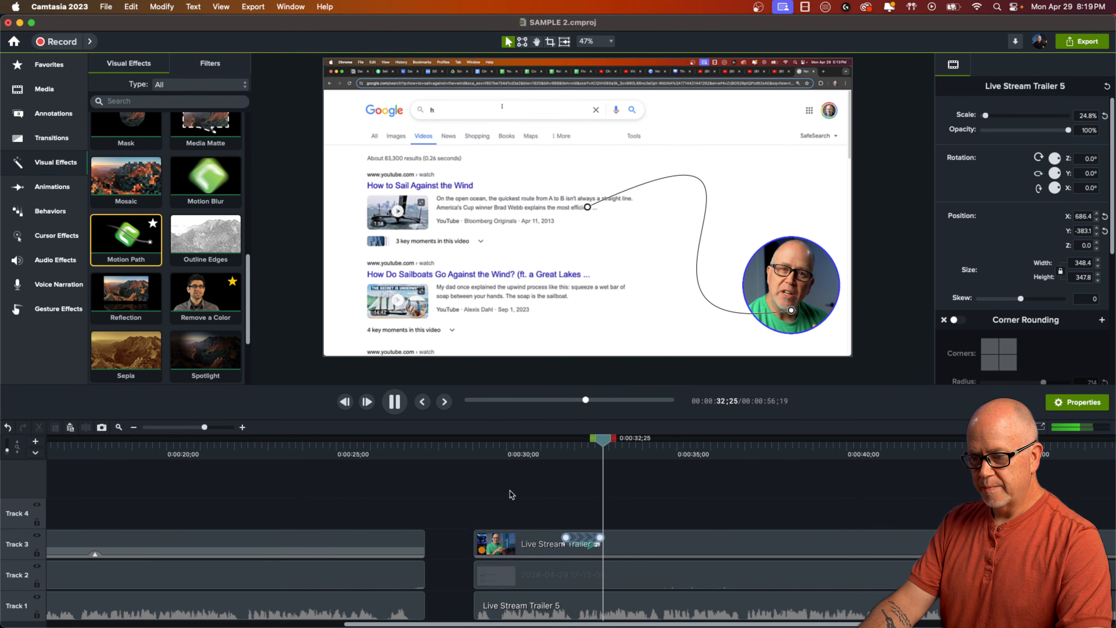